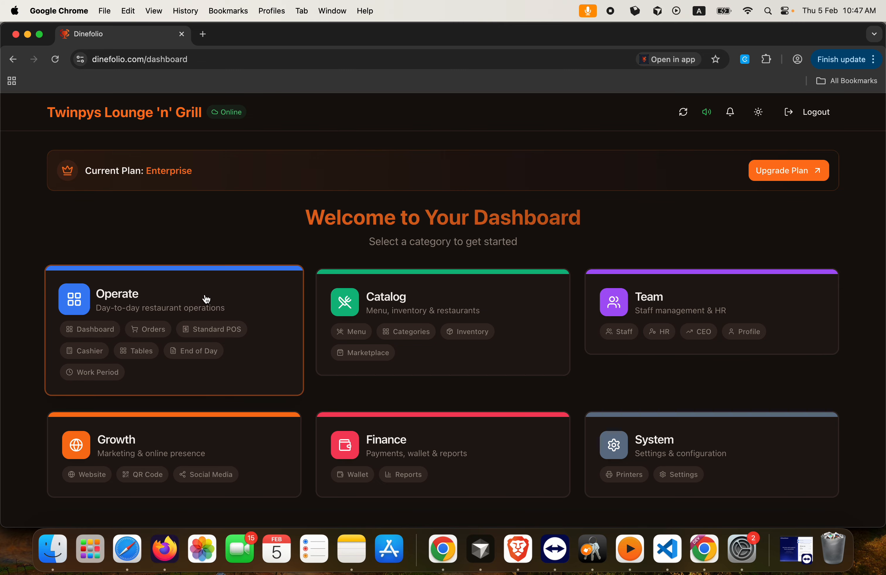
Open the Operate category and review the sales, order summary and analytics in its Dashboard section
click(226, 303)
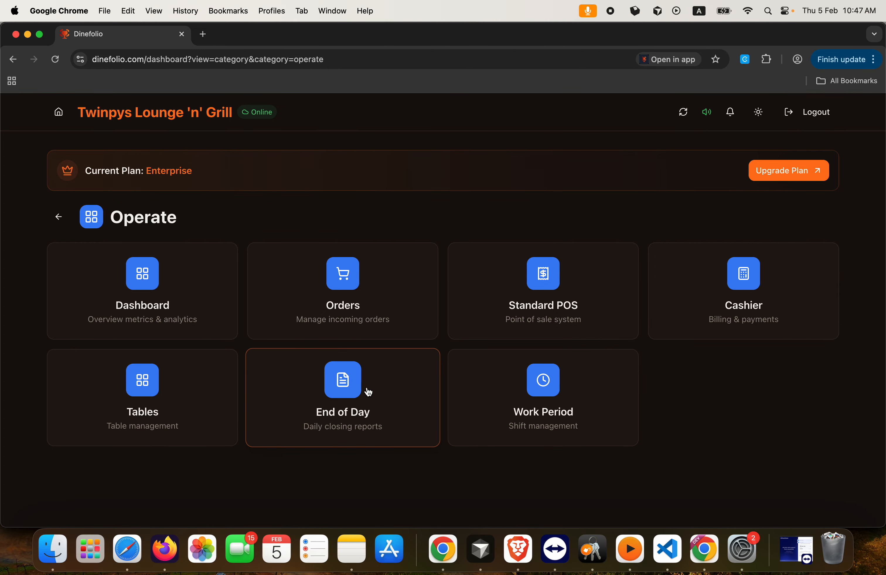
click(161, 271)
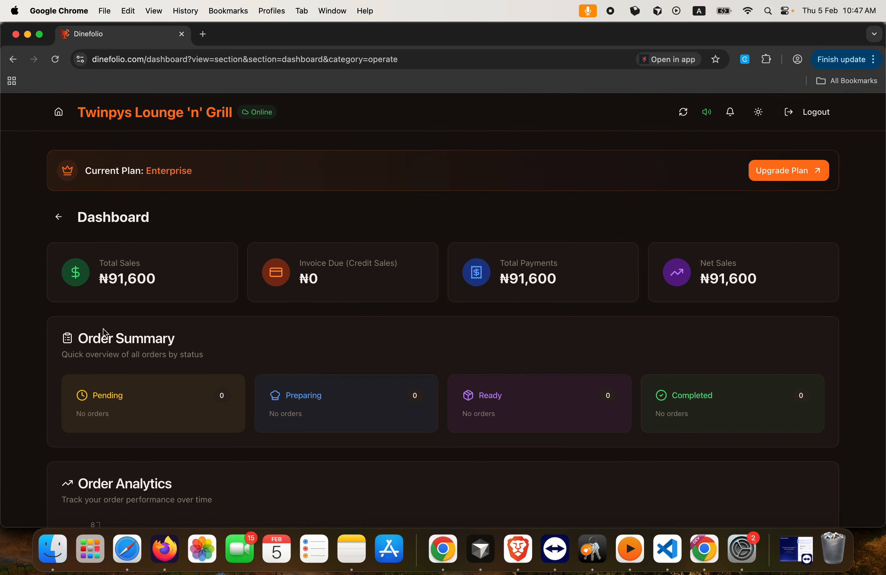
scroll(199, 348, down, 5)
scroll(200, 348, up, 5)
click(65, 223)
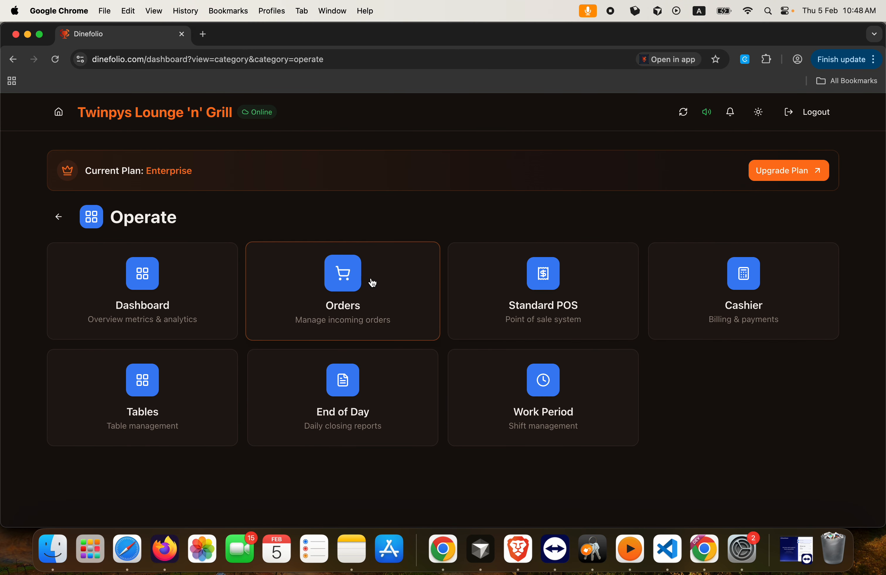
View the Orders section, followed by the Standard POS customer tickets in full-screen mode, and return to the Operate category
click(390, 277)
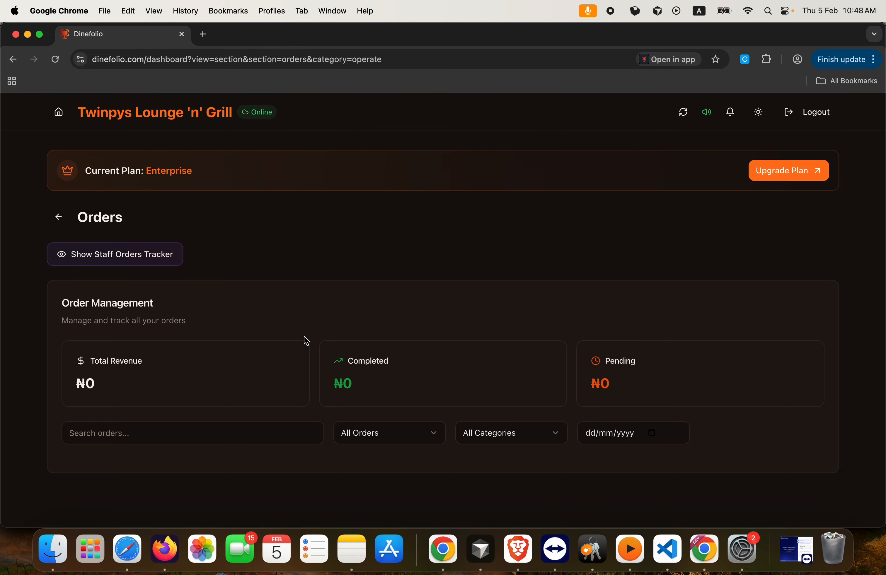
click(59, 218)
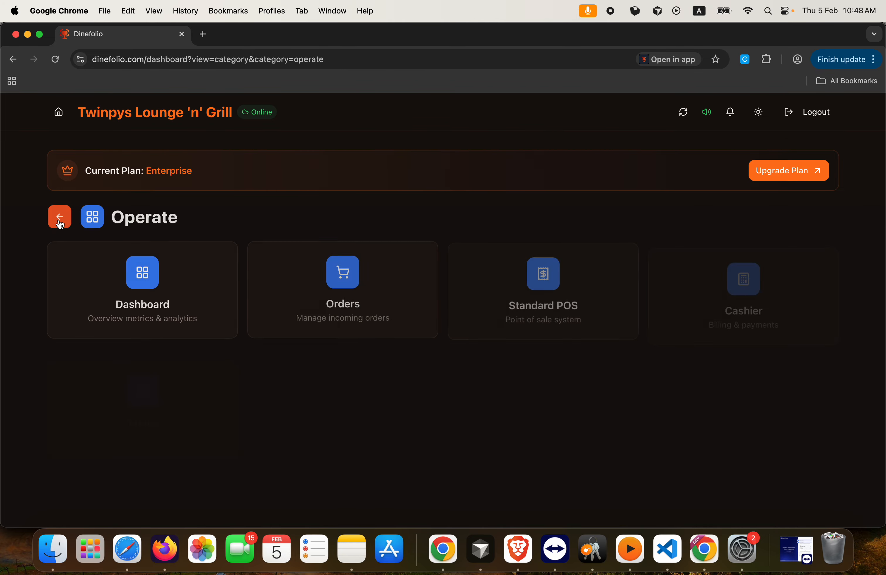
click(579, 307)
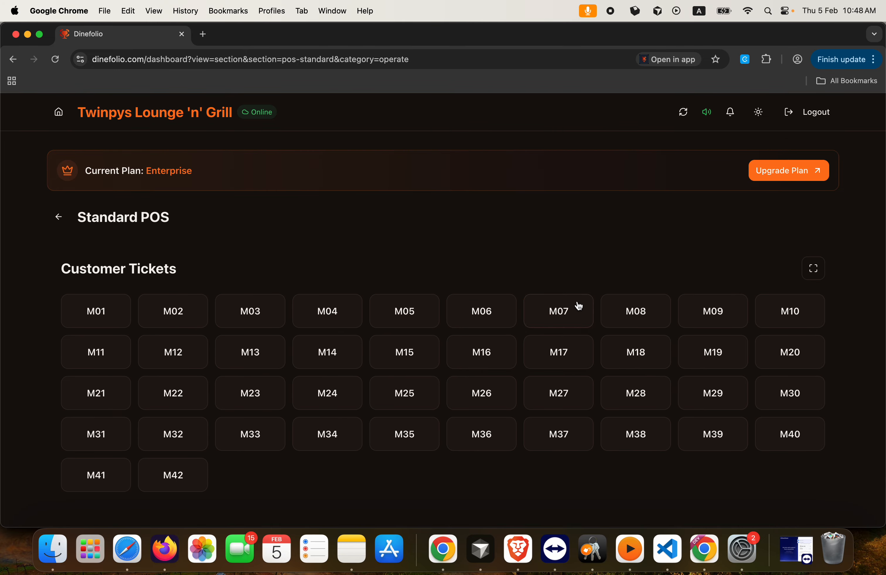
click(814, 272)
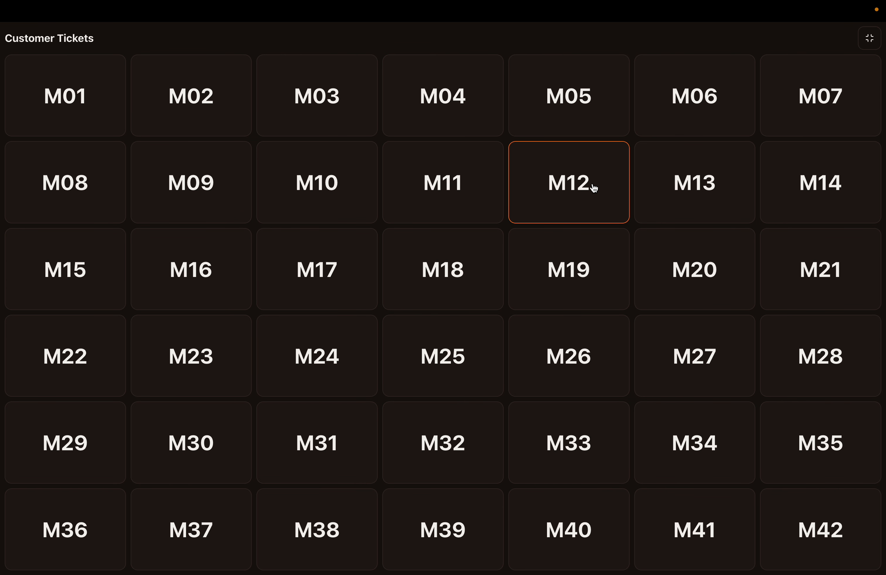
click(869, 38)
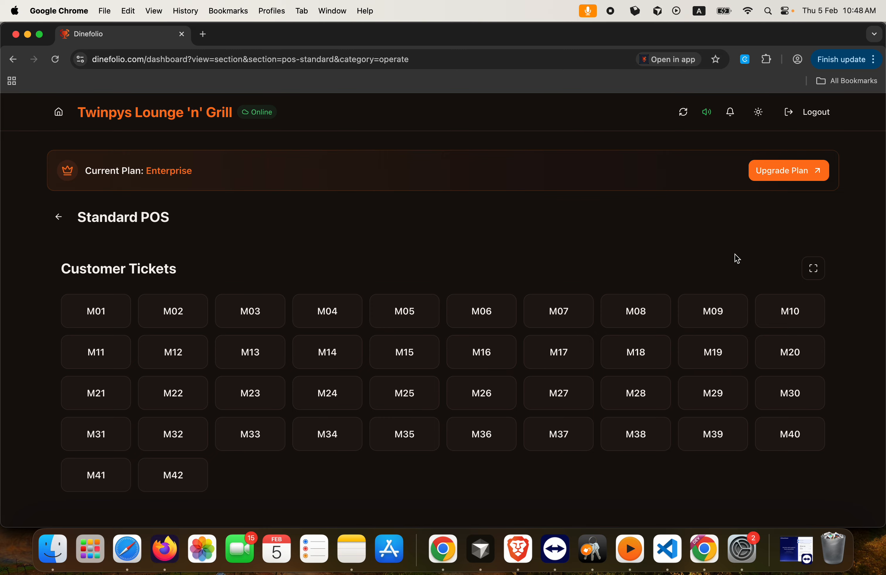
click(56, 219)
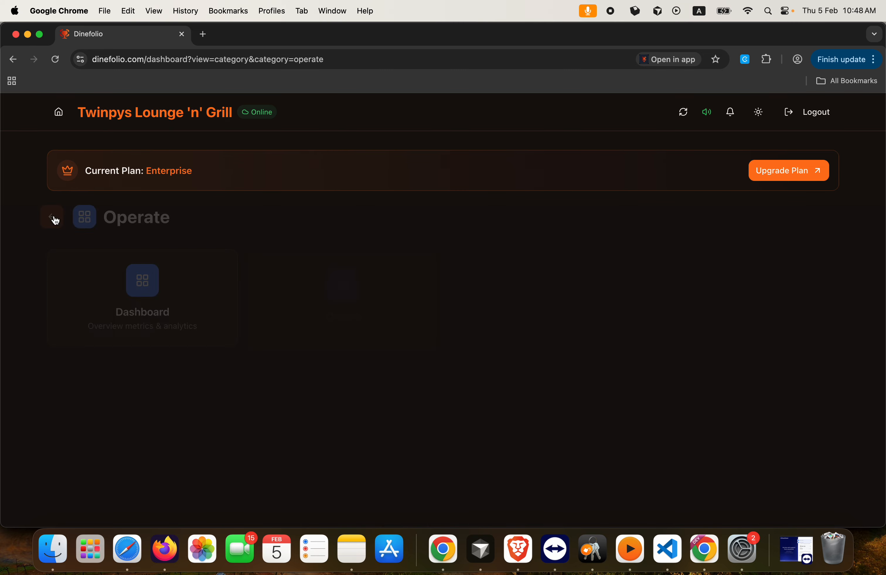
Examine each view of the Cashier section, from New Bill through Voided Orders, and return to the Operate category
click(744, 296)
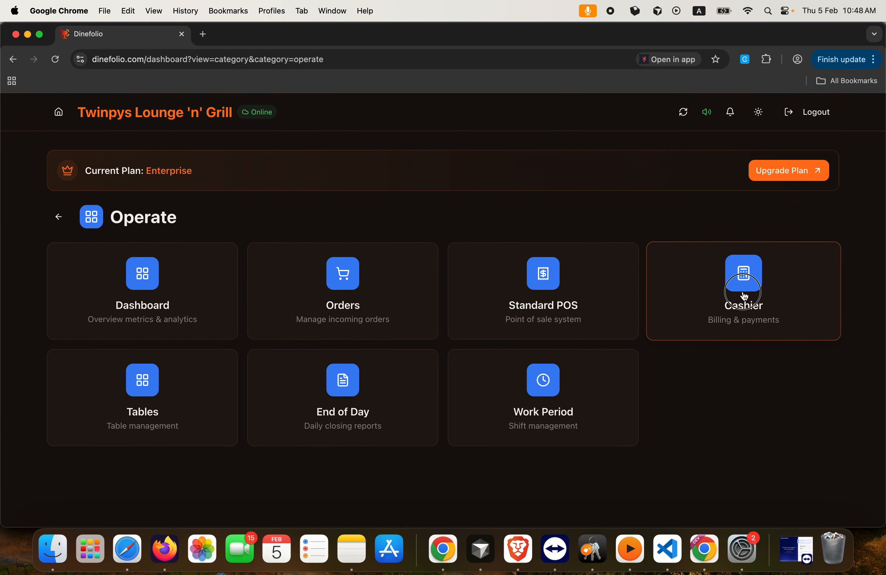
scroll(413, 280, down, 3)
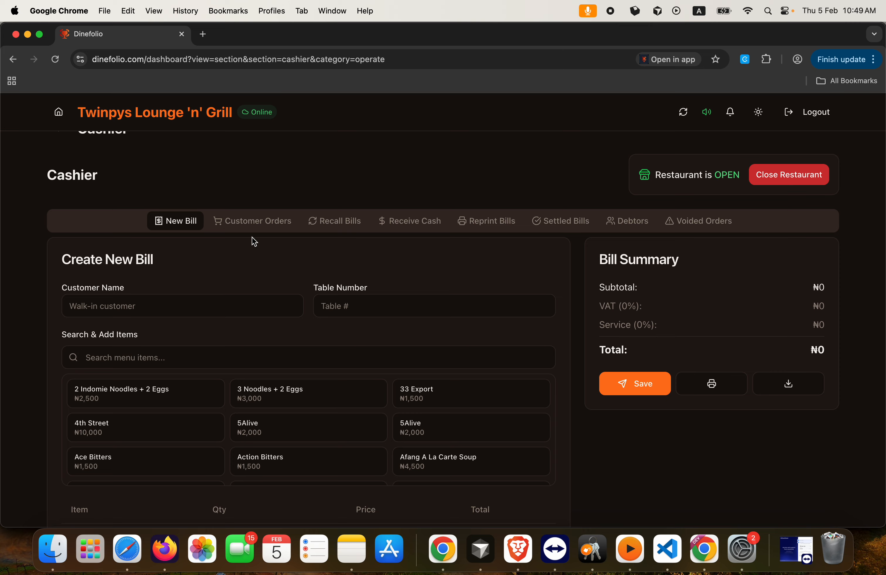
click(251, 226)
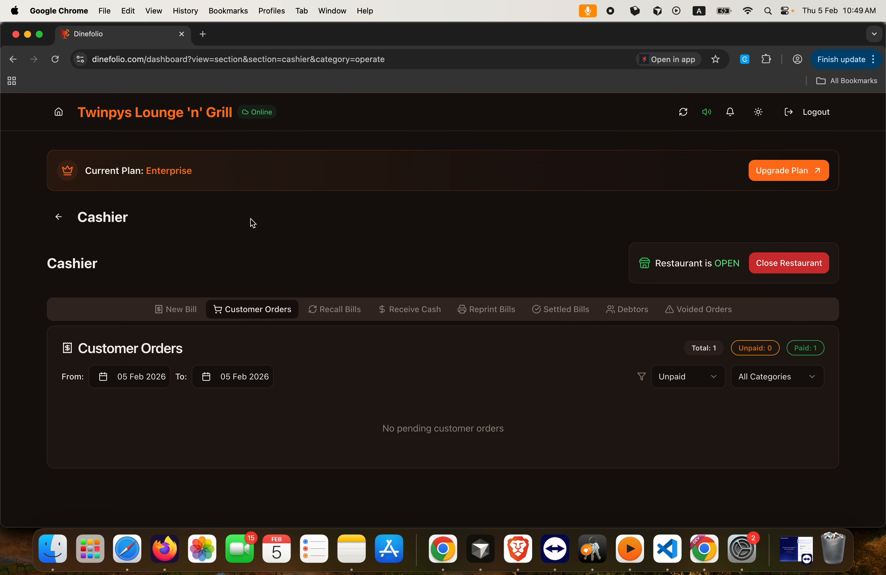
click(329, 315)
click(410, 313)
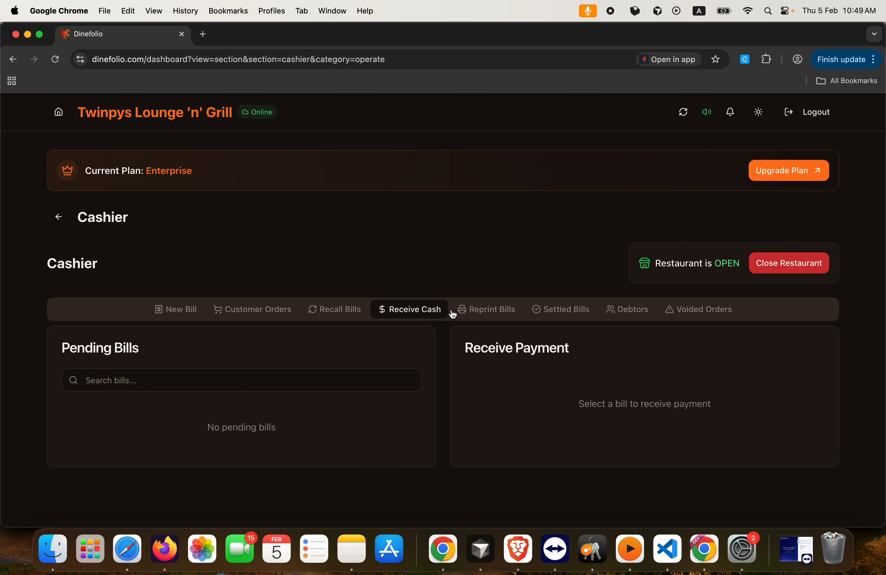
click(478, 312)
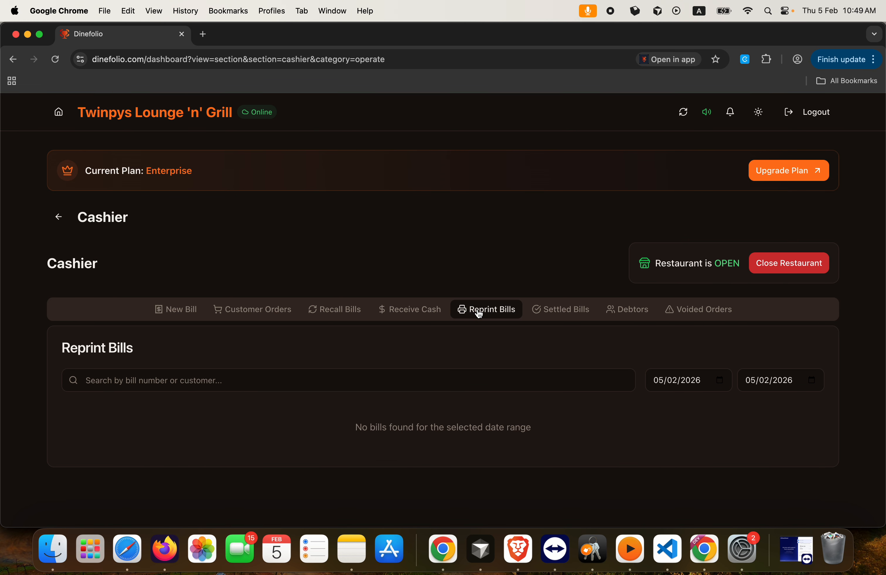
click(565, 317)
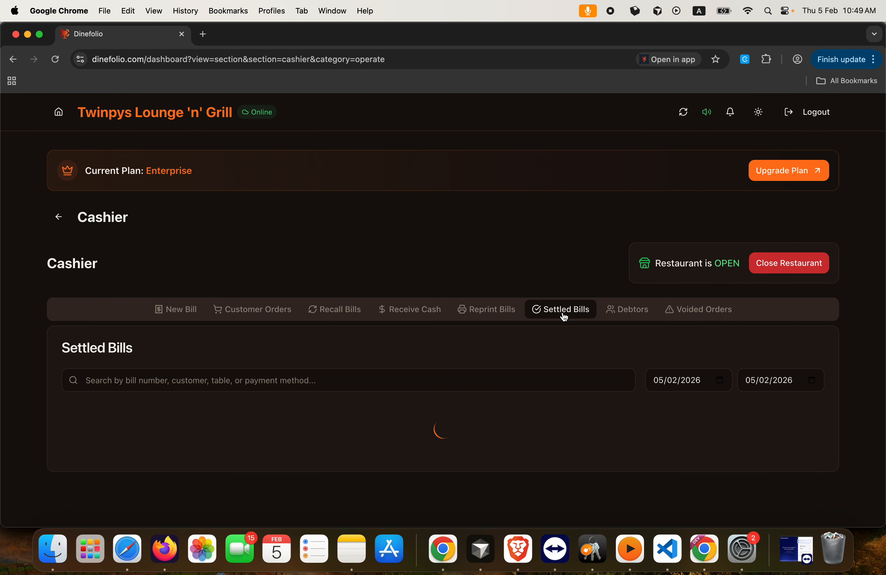
click(628, 319)
click(682, 317)
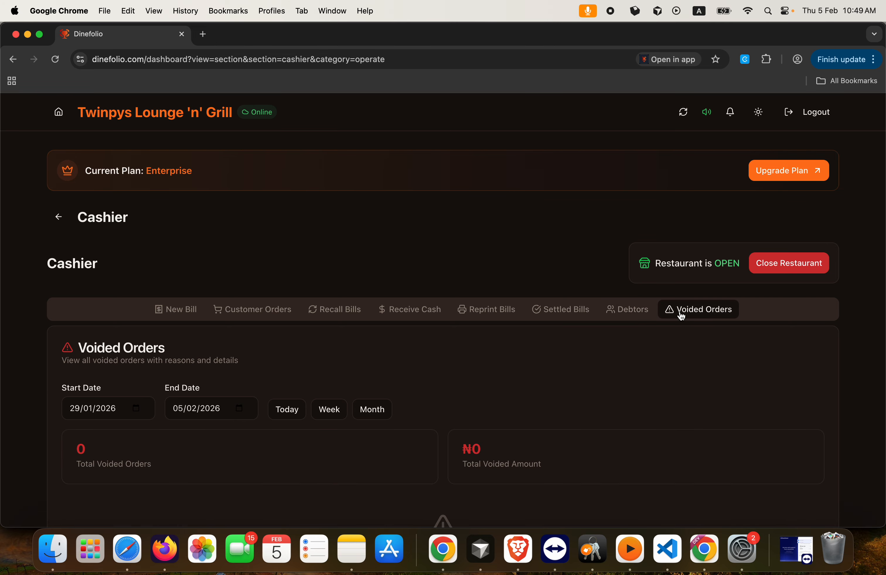
click(63, 226)
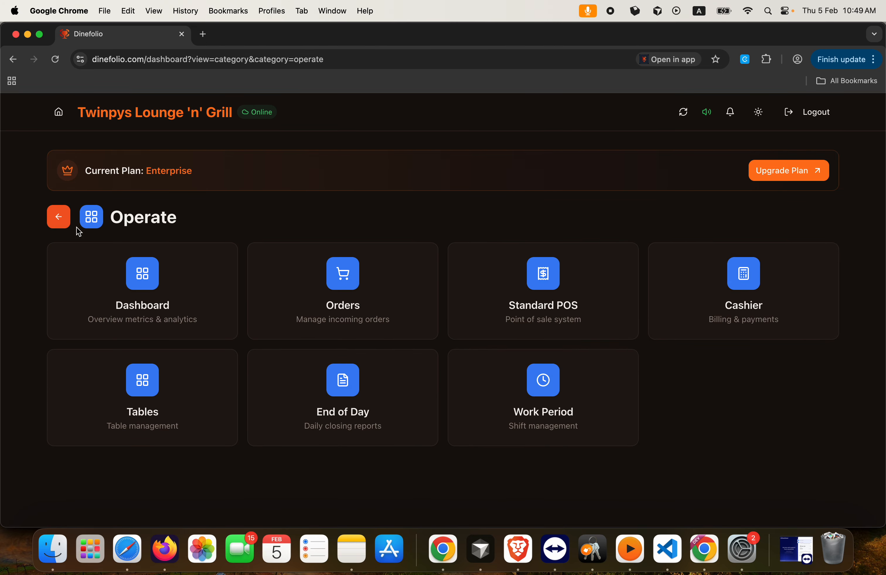
Open the Tables section and look over the floor plan, the table list and the staff table assignment area
click(150, 387)
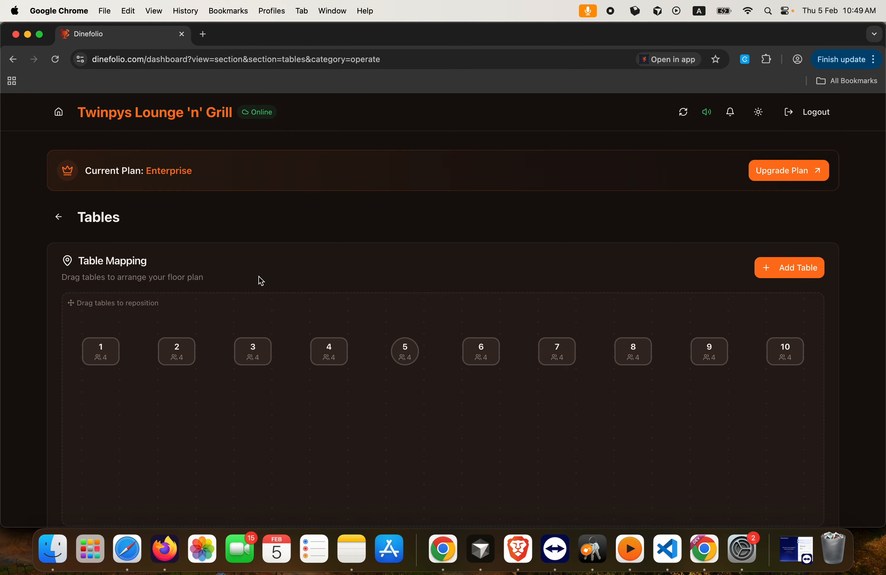
scroll(322, 277, down, 3)
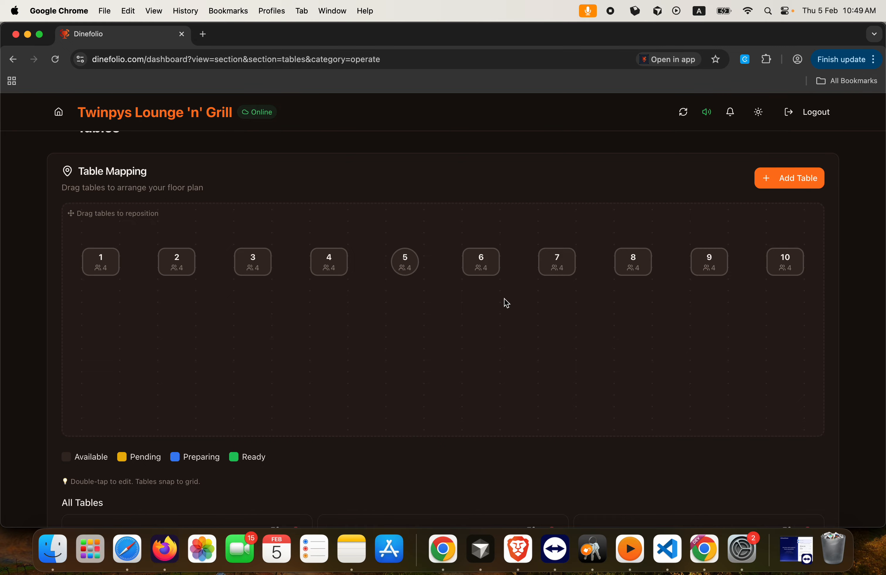
scroll(504, 298, down, 10)
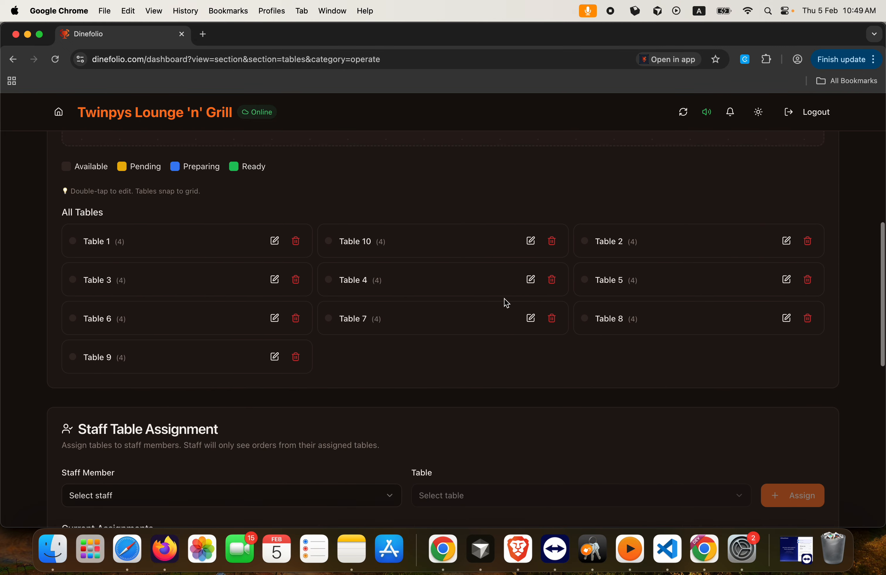
scroll(504, 302, up, 12)
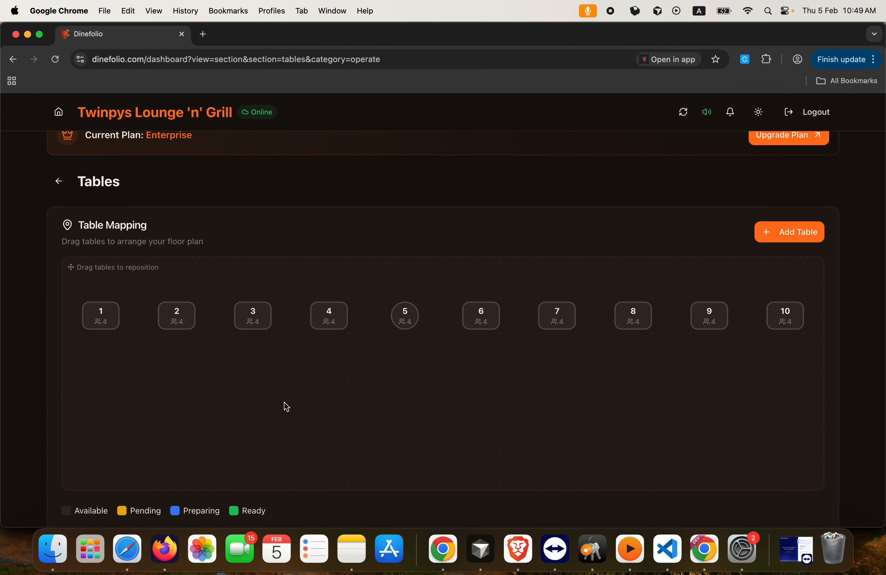
Add a new table numbered 11 and position it directly below table 1 on the floor plan
click(783, 239)
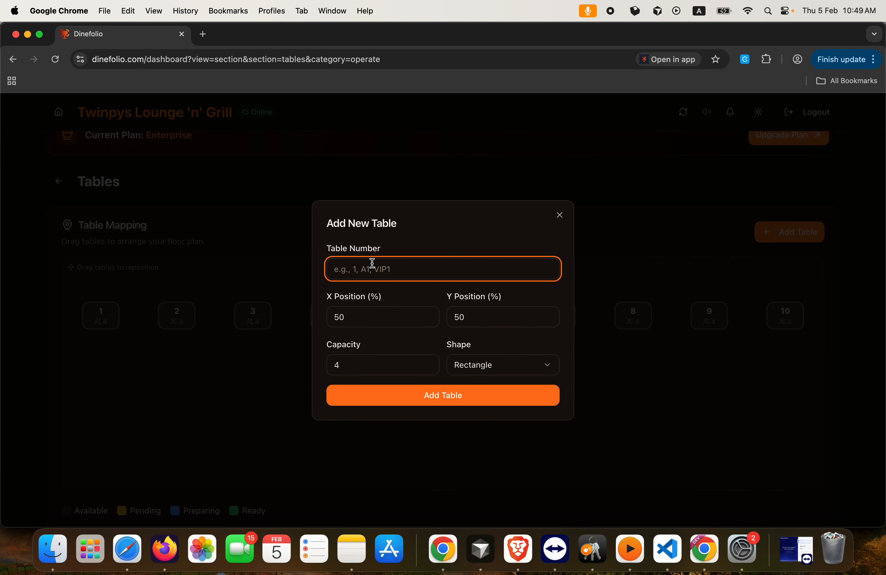
text(11)
click(414, 402)
drag(445, 372, 111, 376)
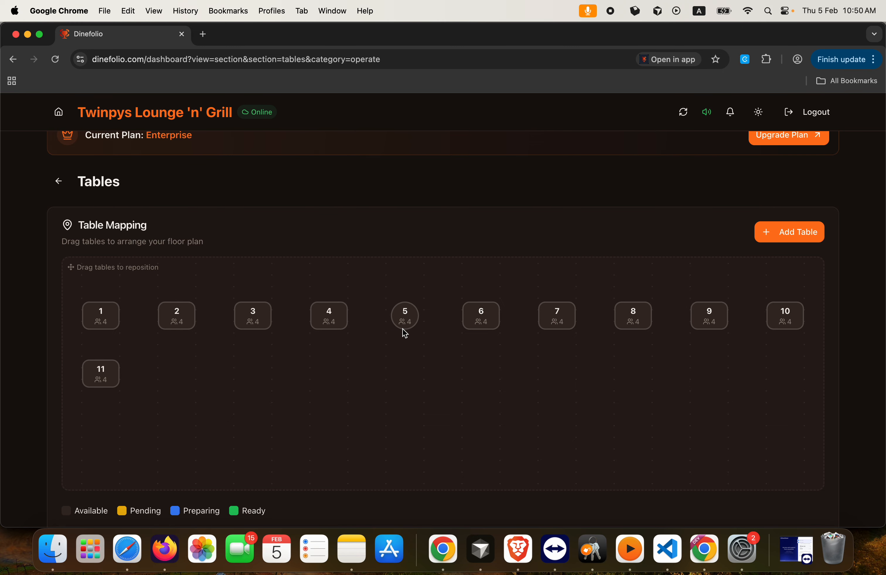
Open table 6 for editing, view its available shape options, and close the editor without saving
double_click(479, 313)
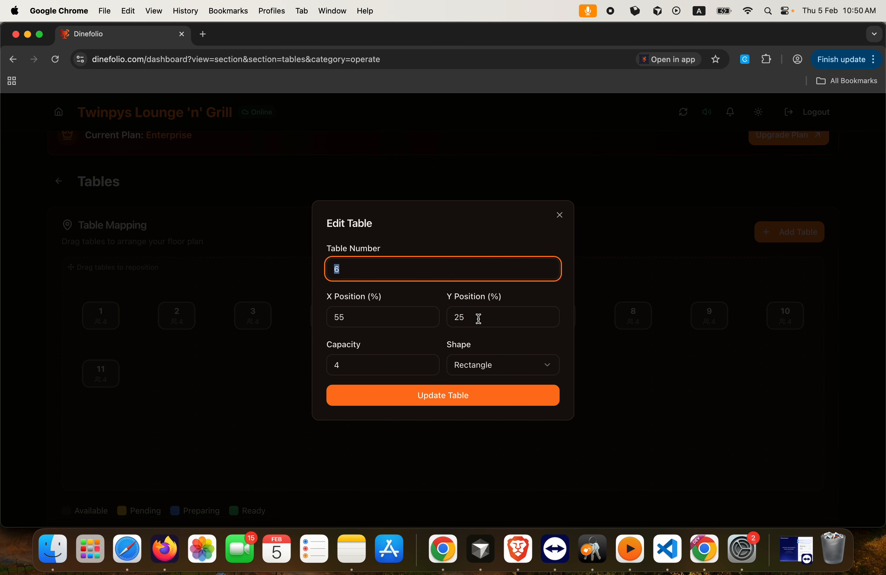
click(468, 371)
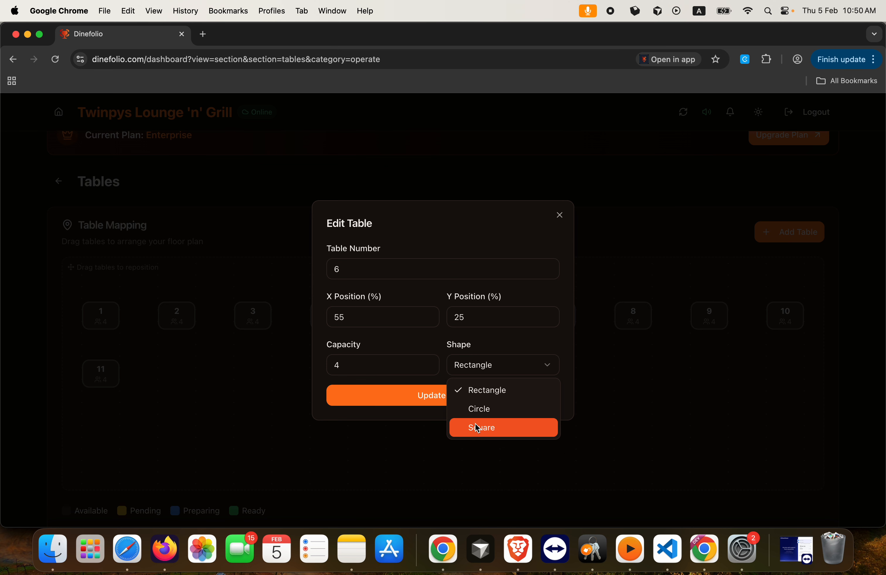
click(560, 215)
click(559, 216)
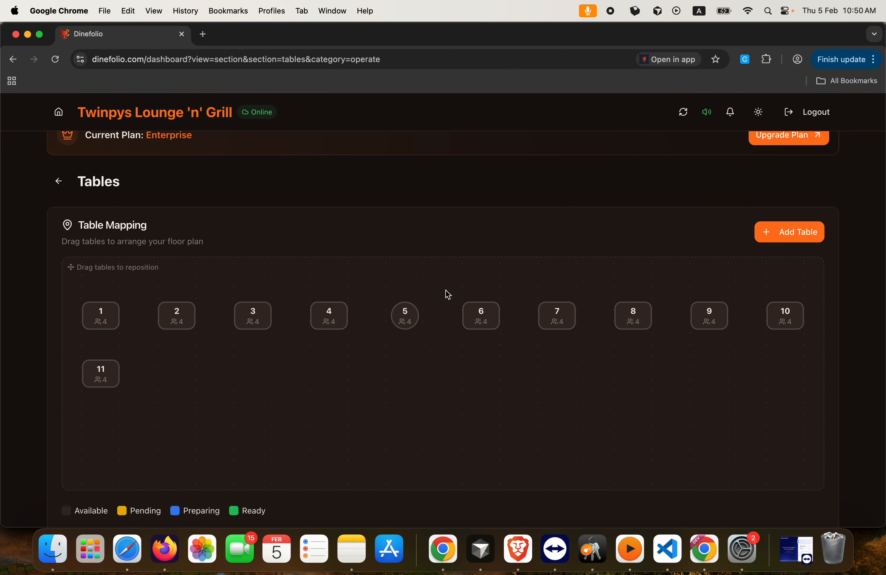
Assign Table 5 to one of the waitresses in the Staff Table Assignment section
scroll(435, 385, down, 2)
scroll(435, 385, down, 10)
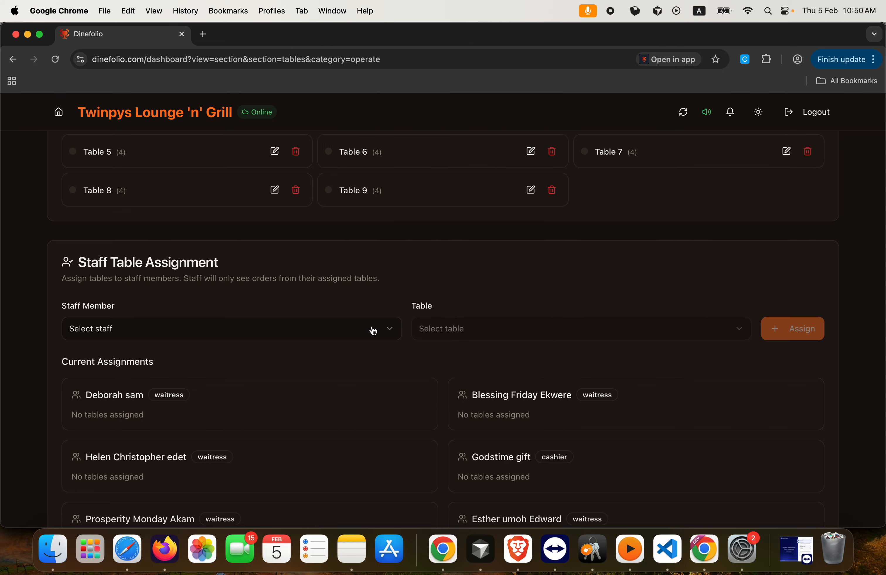
click(370, 331)
click(200, 196)
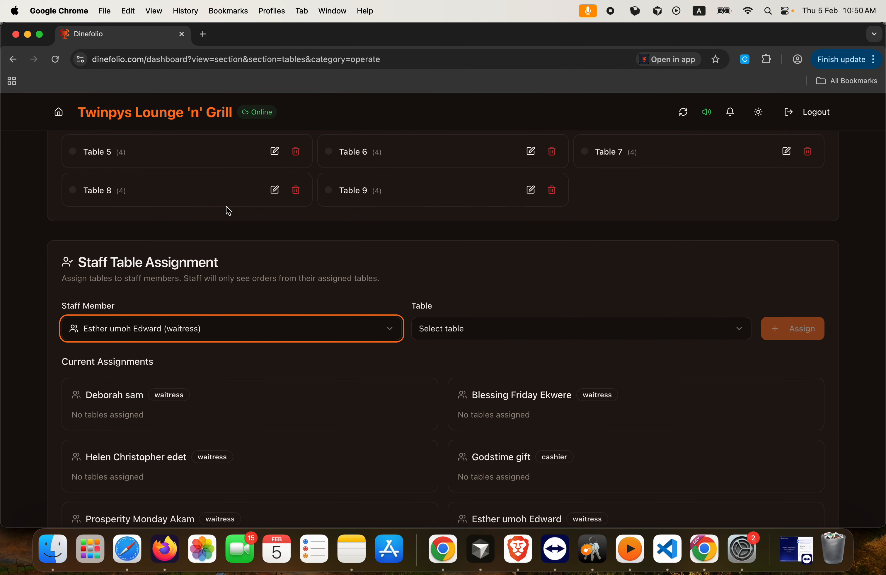
click(465, 333)
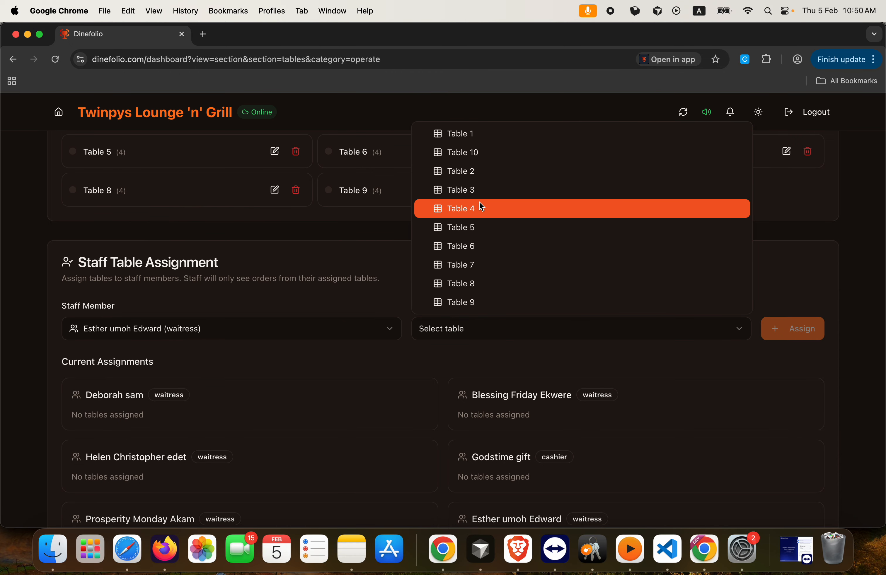
click(463, 230)
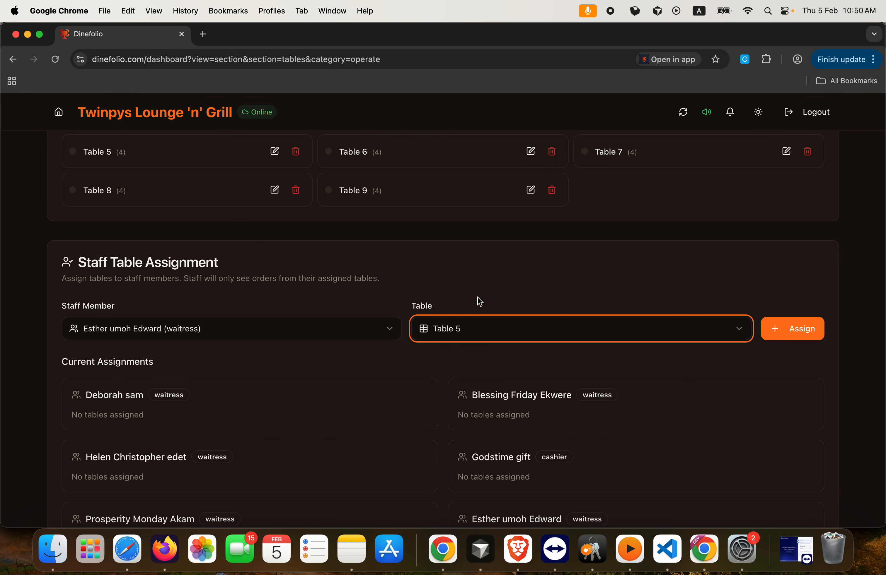
click(780, 328)
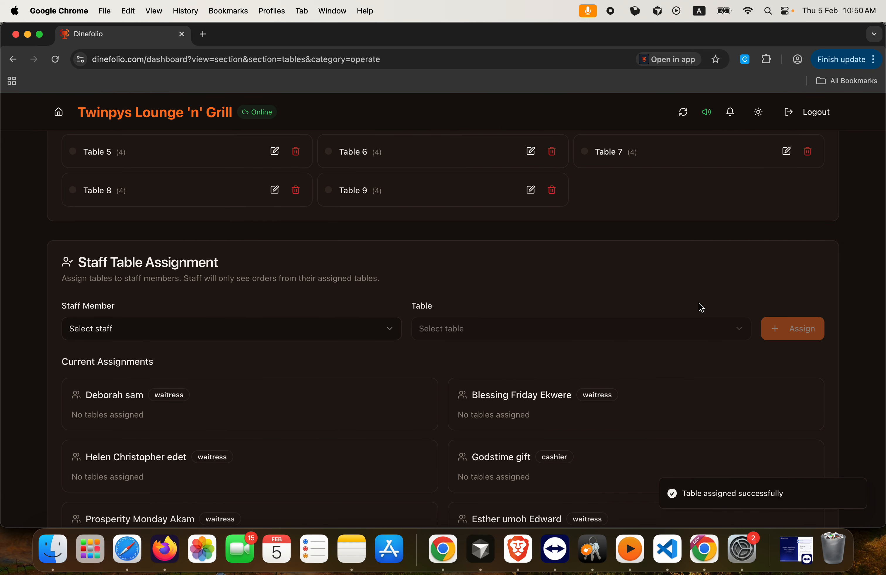
Check the current staff table assignments and return to the Operate category
scroll(415, 290, down, 8)
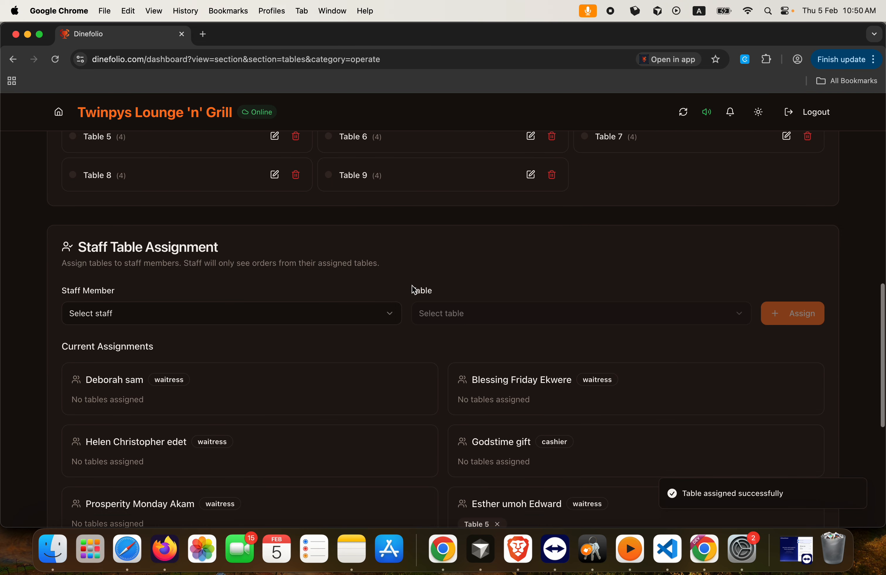
scroll(413, 290, up, 4)
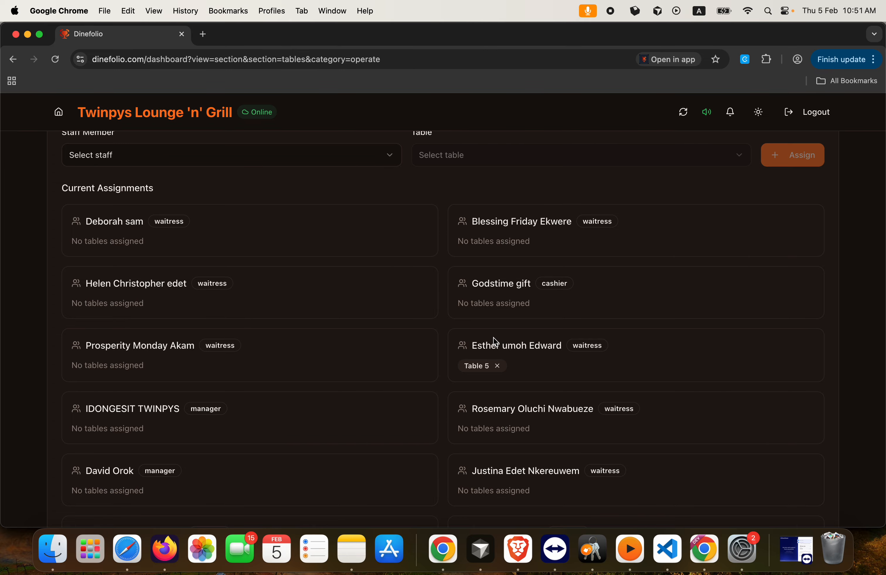
scroll(496, 342, up, 10)
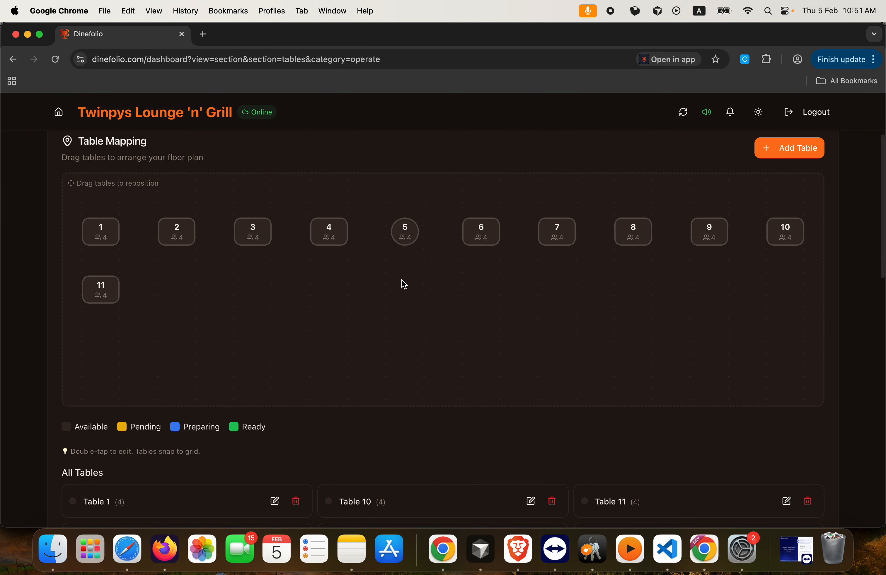
scroll(486, 286, up, 5)
click(56, 223)
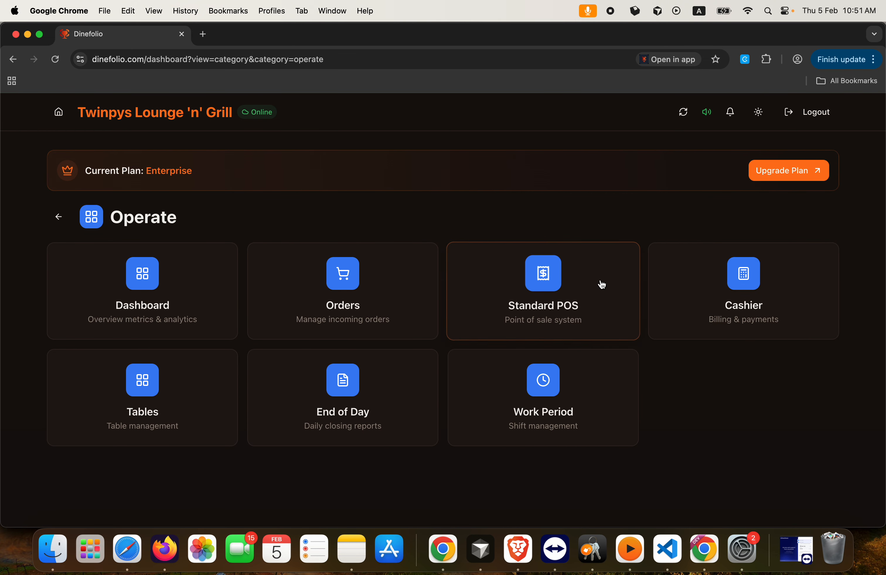
Open customer ticket M05 in Standard POS and expand it to full screen
click(554, 271)
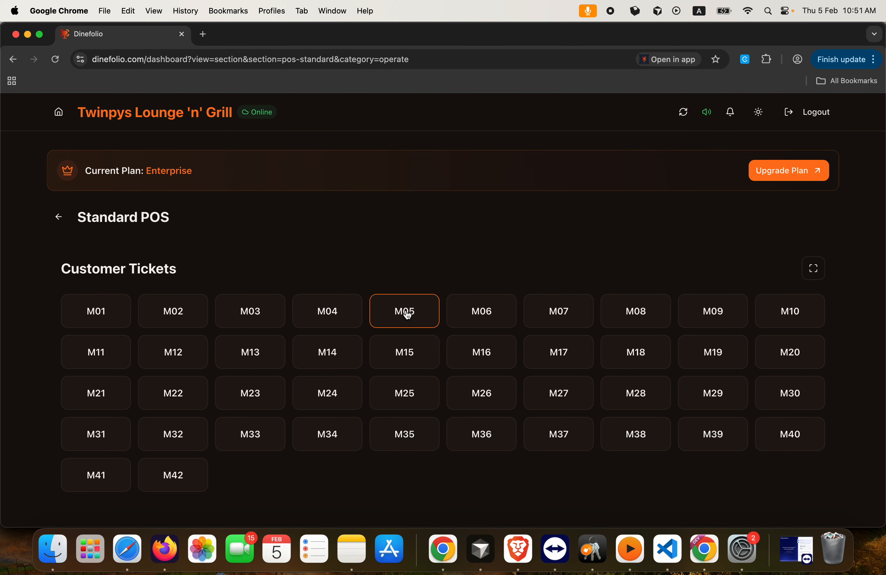
click(408, 316)
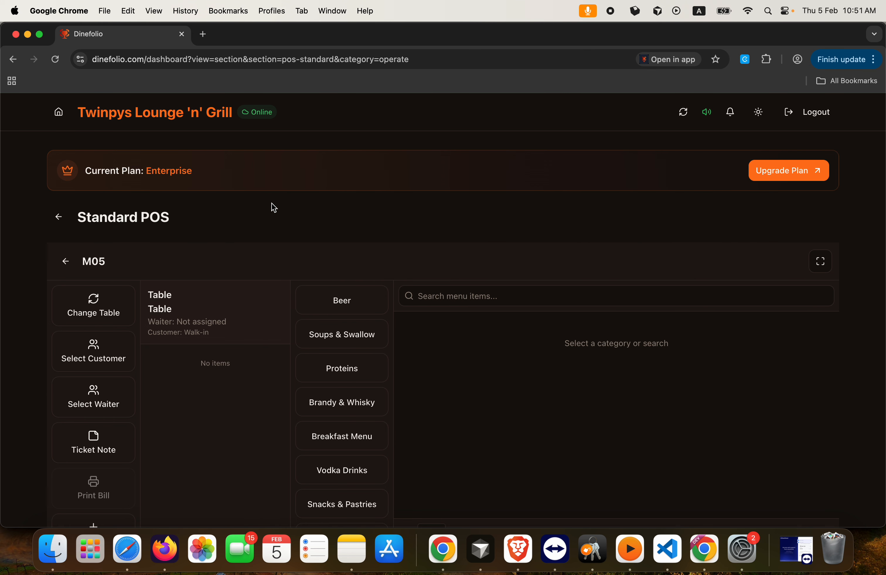
click(65, 225)
click(513, 286)
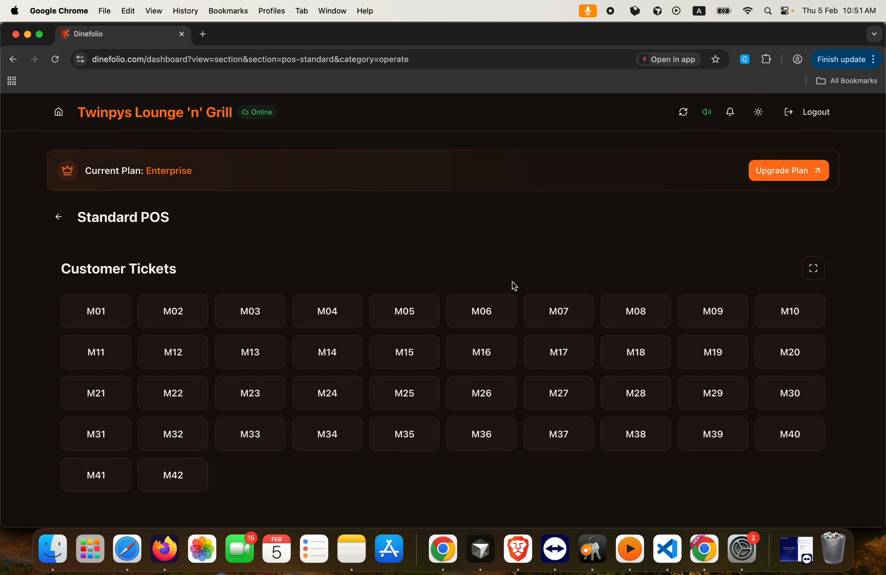
click(400, 318)
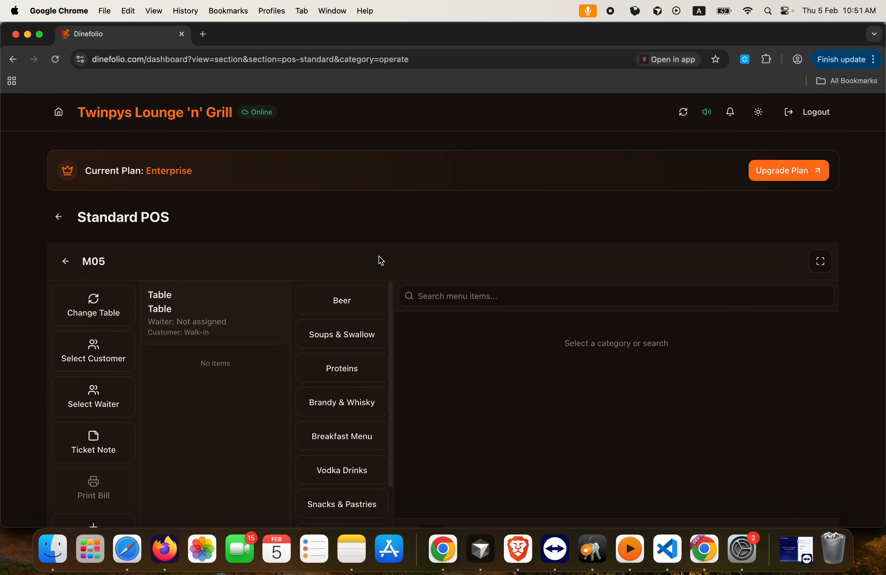
click(825, 262)
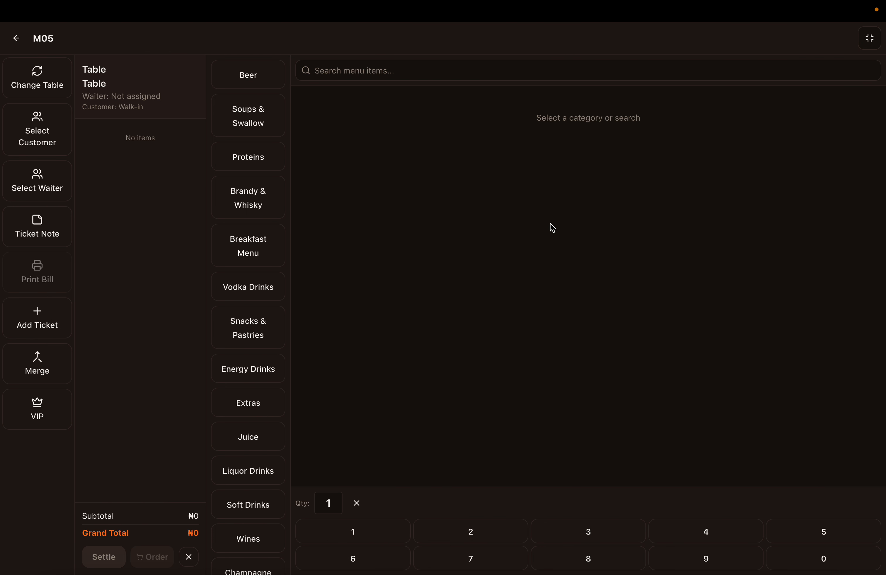
Add one Teeline Whisky and five Famous Graws from the Brandy & Whisky category to the ticket
scroll(261, 239, down, 2)
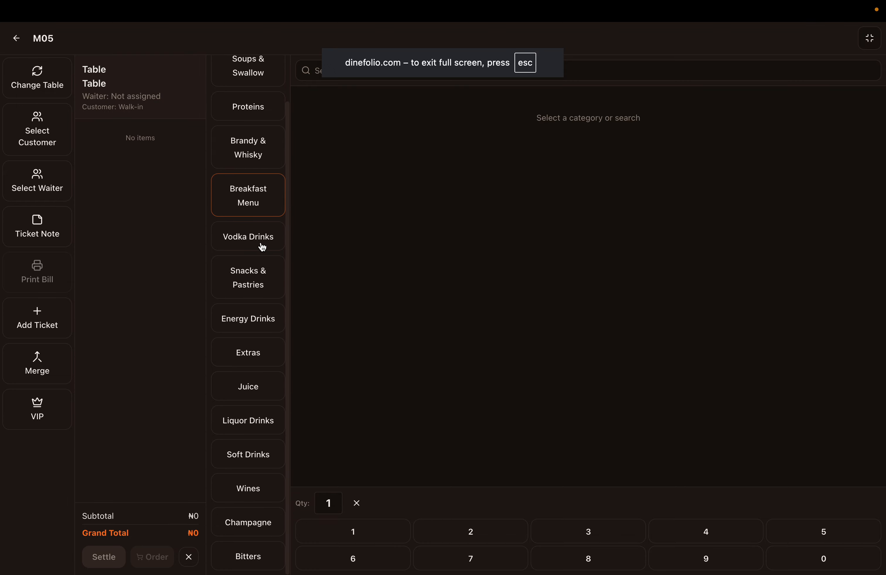
scroll(262, 247, up, 2)
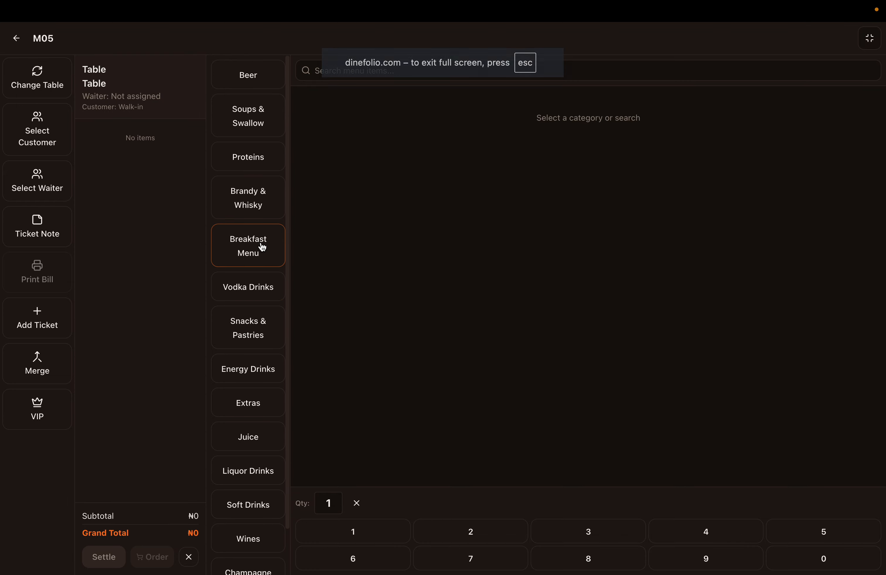
click(246, 196)
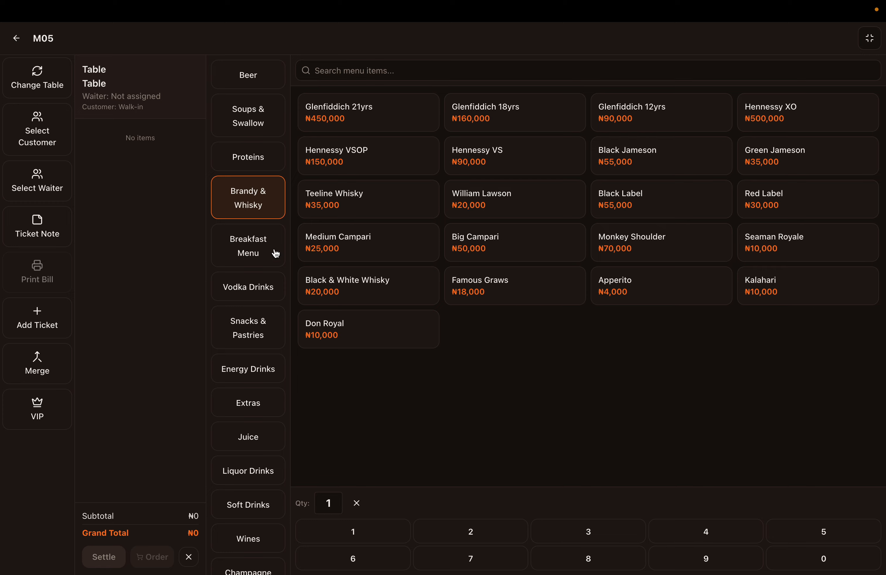
click(337, 194)
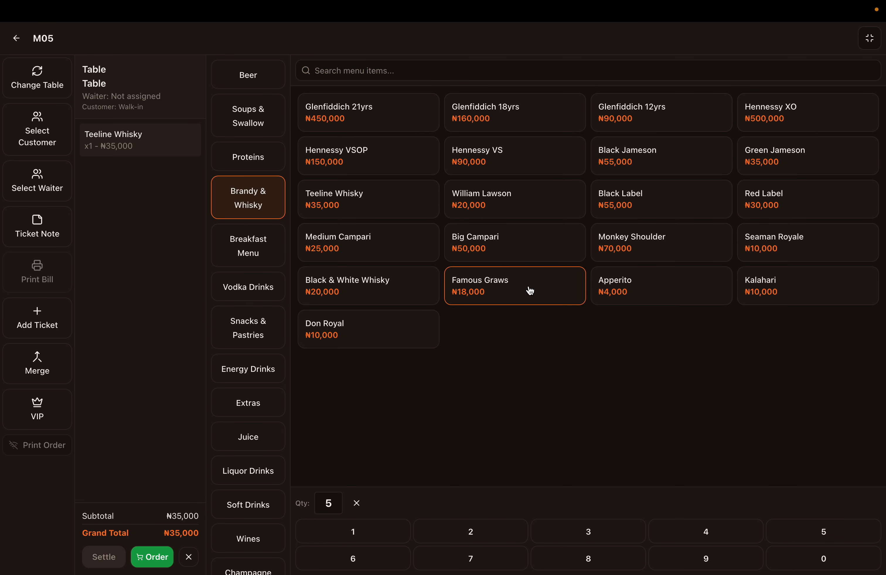
click(474, 290)
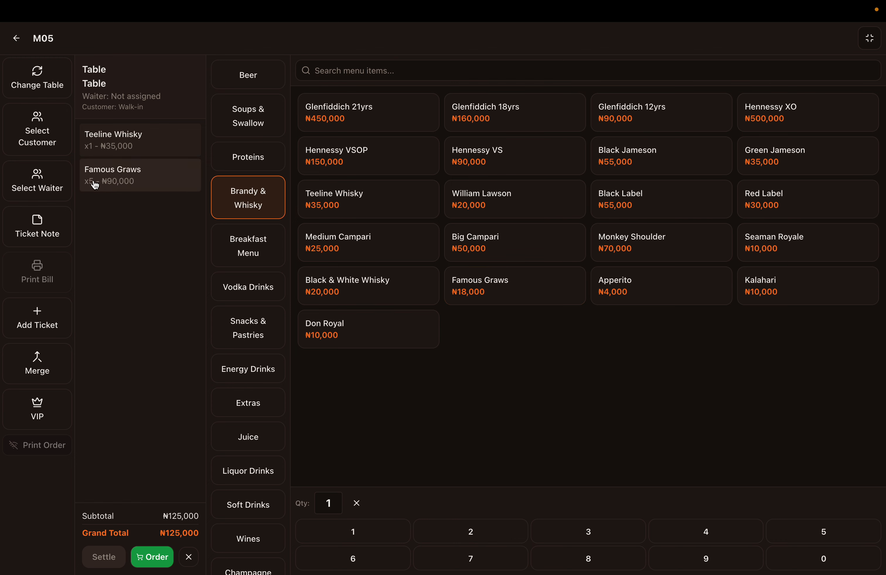
Add one Boiled Yam and three Fried Plantain from the Breakfast Menu category to the ticket
click(244, 253)
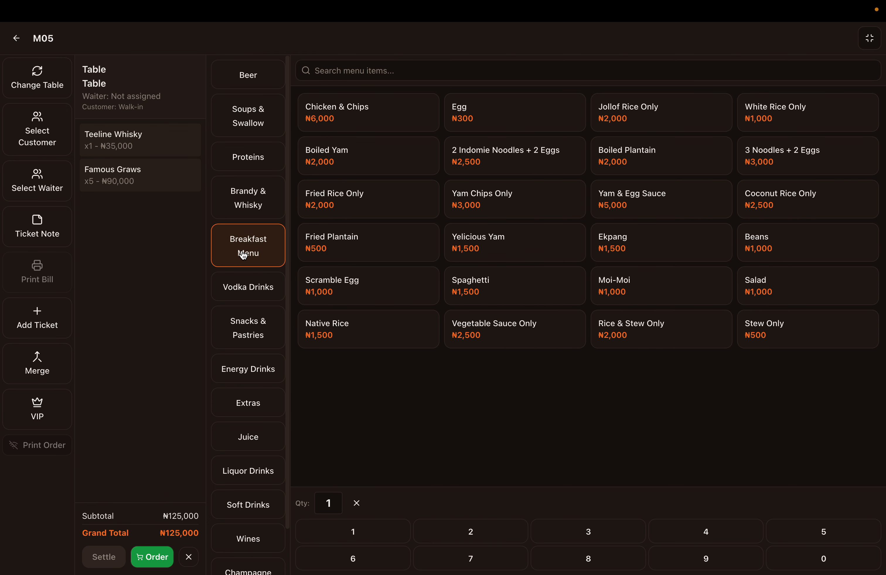
click(328, 158)
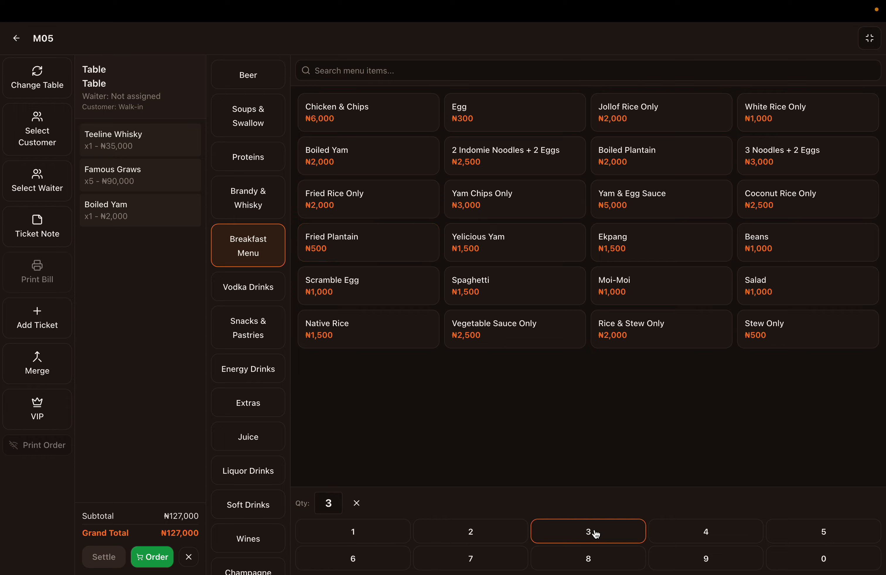
click(363, 247)
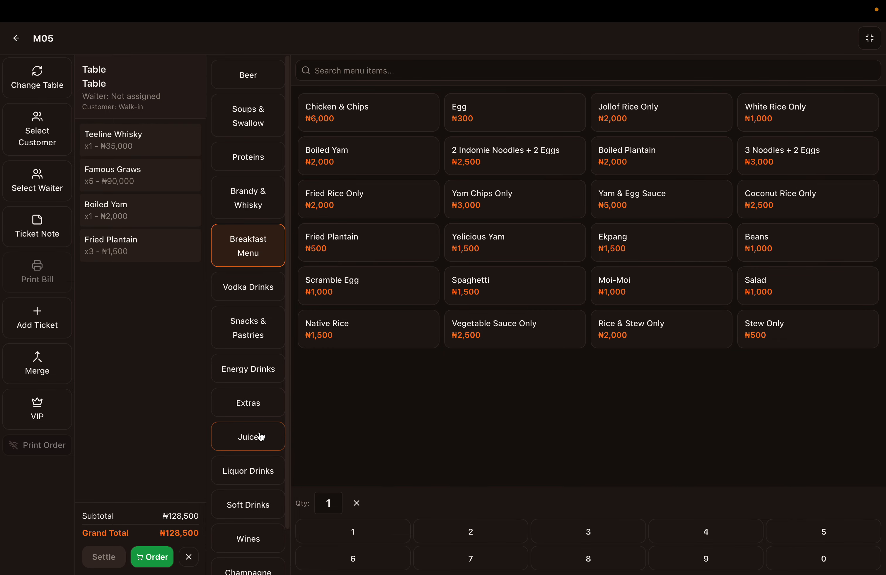
Add one Power Horse and one Black Bullet from the Energy Drinks category to the ticket
click(246, 370)
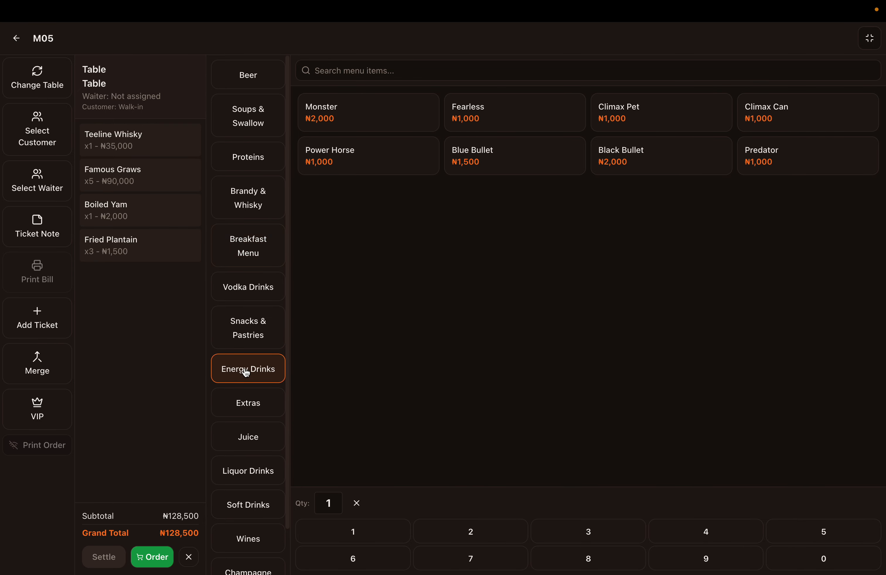
click(377, 165)
click(628, 164)
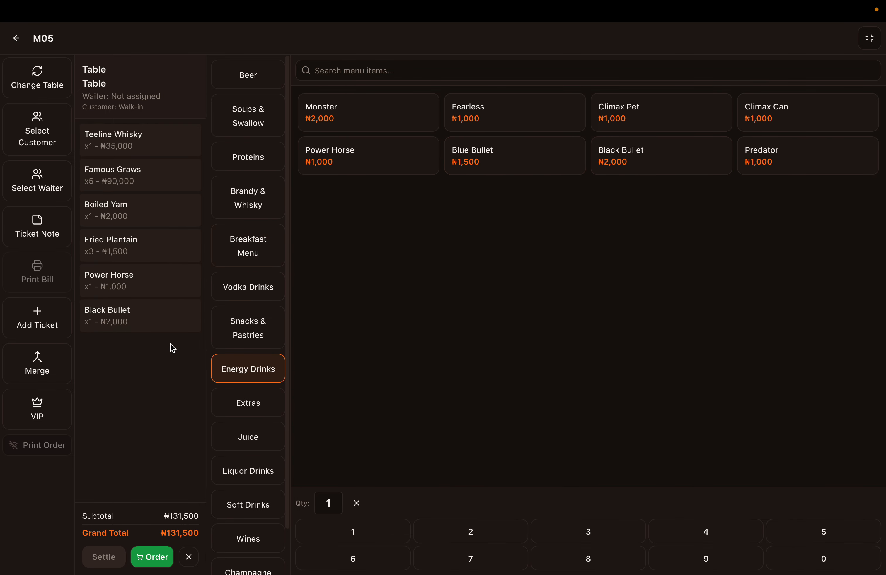
Add one 5Alive from Soft Drinks and one Martel VS from Champagne to the ticket
scroll(233, 430, down, 2)
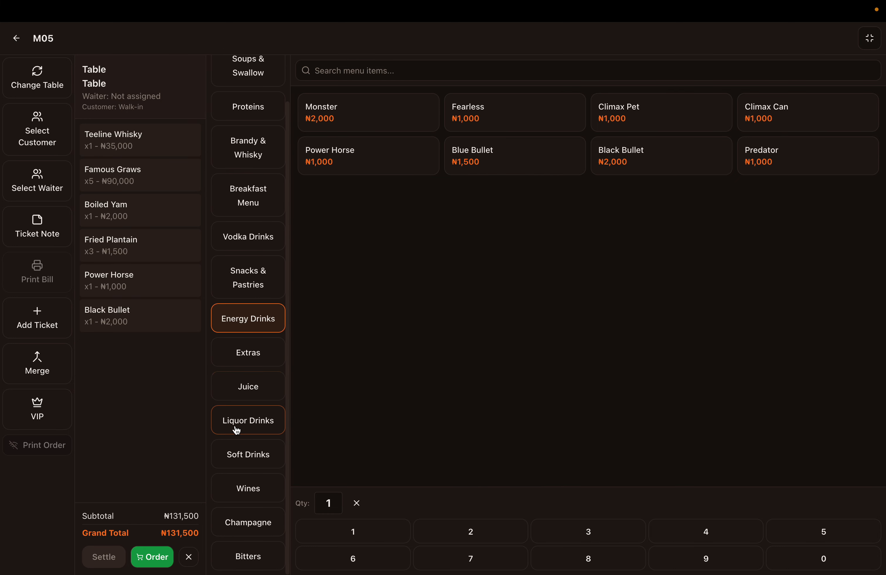
click(237, 460)
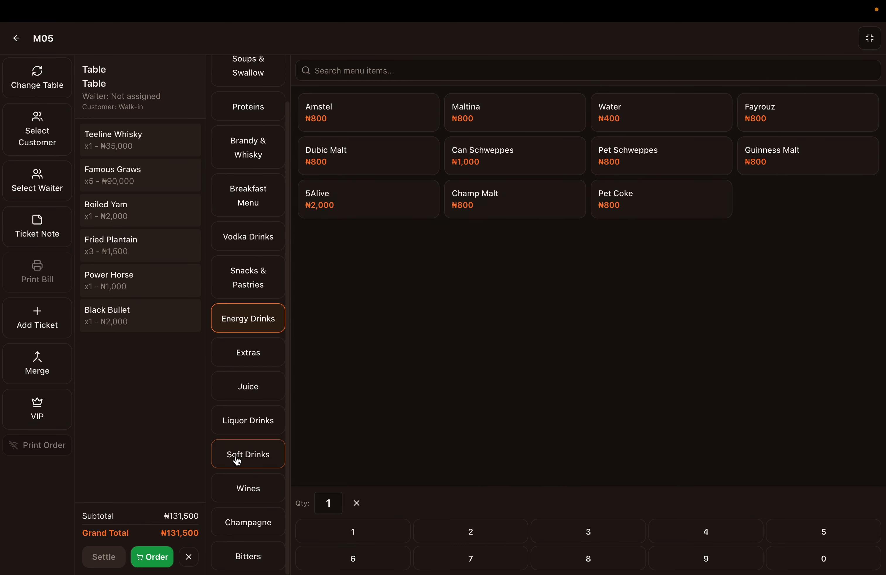
click(379, 216)
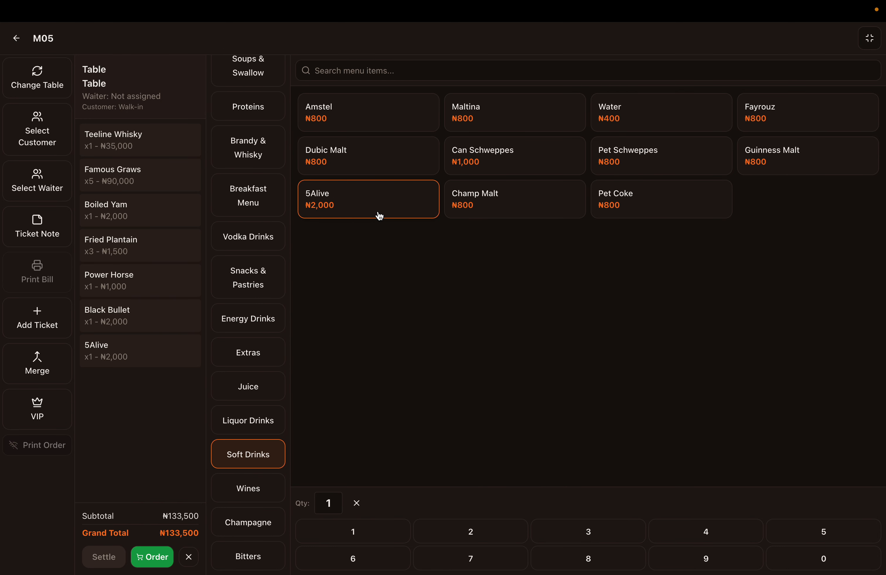
click(247, 527)
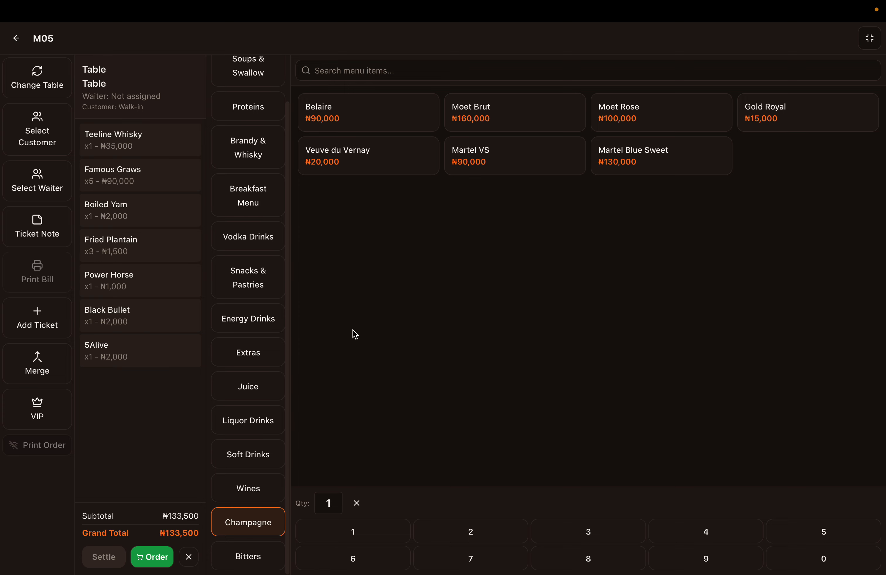
click(486, 157)
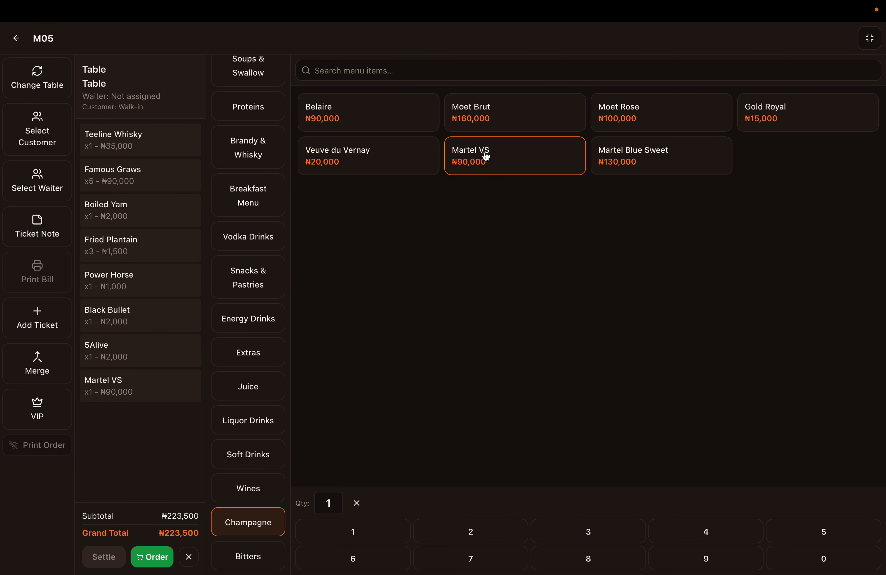
Add two White Soup A La Carte from the Soups & Swallow category to the ticket
scroll(252, 443, up, 2)
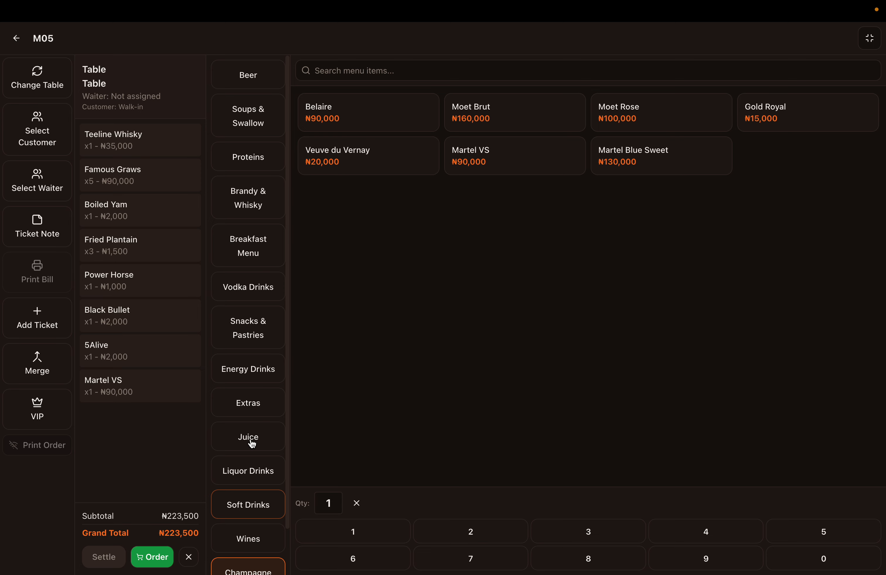
click(249, 118)
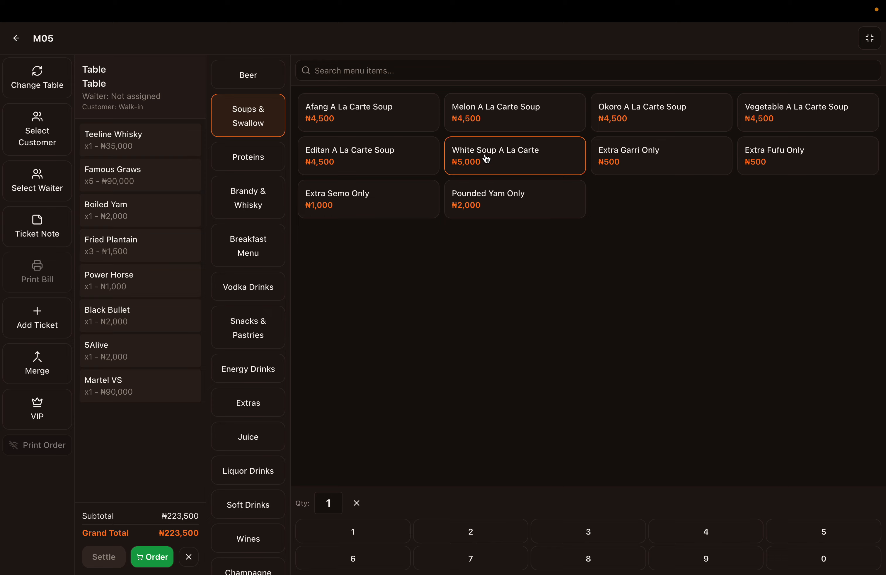
click(473, 530)
click(507, 164)
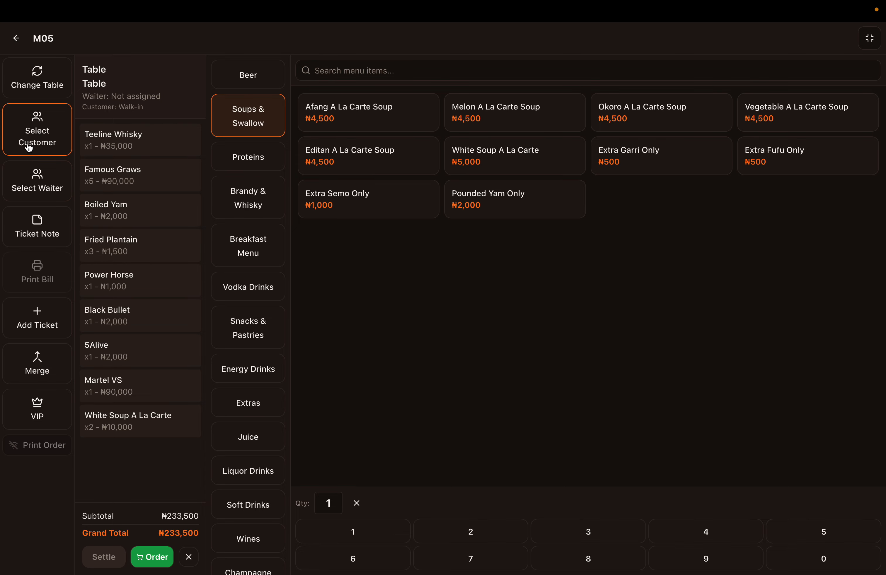
Enter the customer's name on the ticket and assign one of the listed waiters to it
click(28, 129)
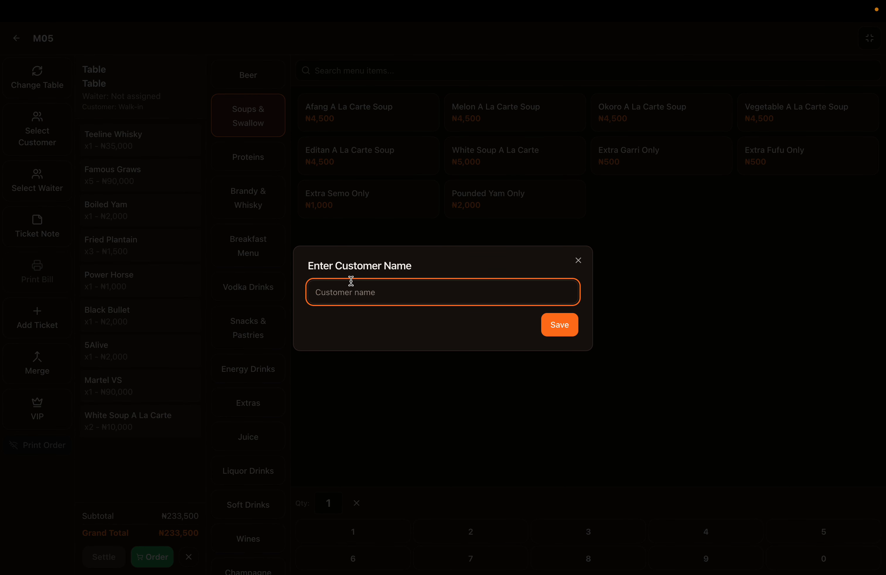
text(Jack)
click(560, 327)
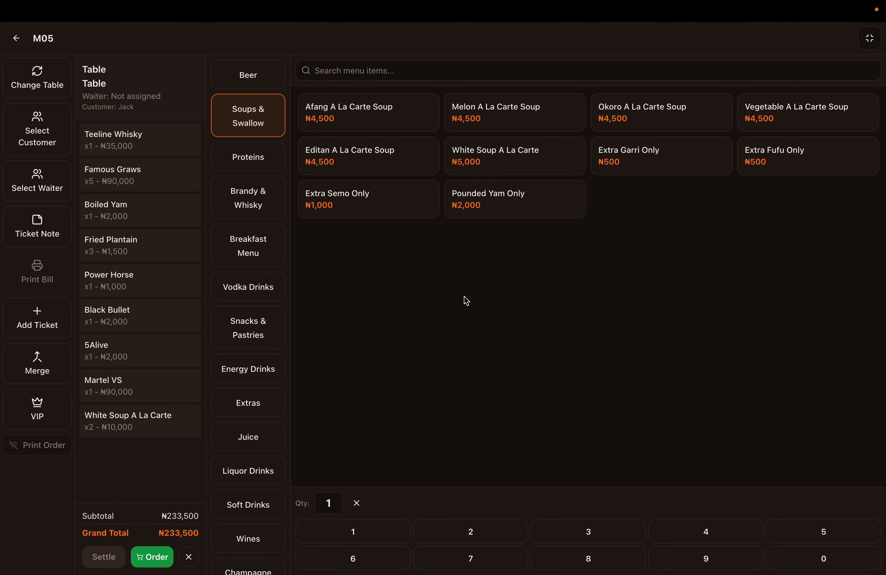
click(37, 131)
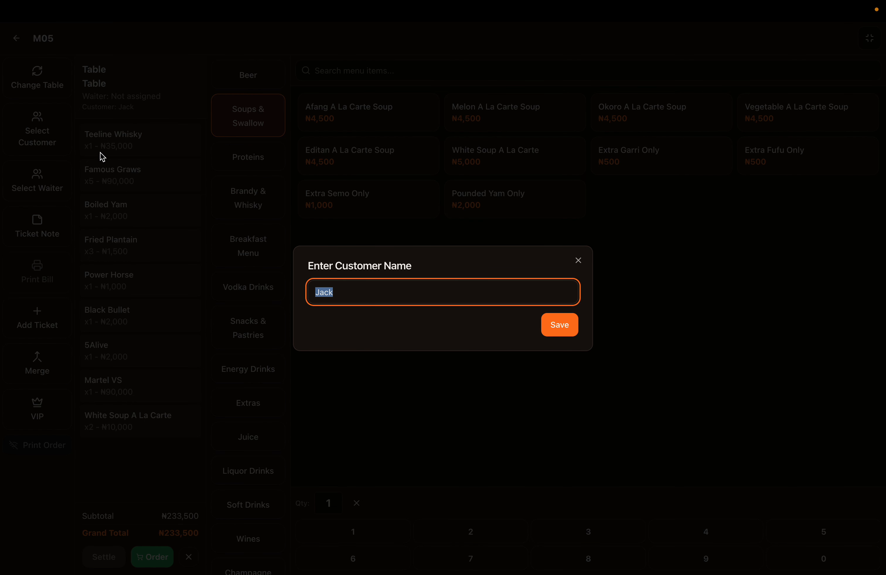
click(579, 260)
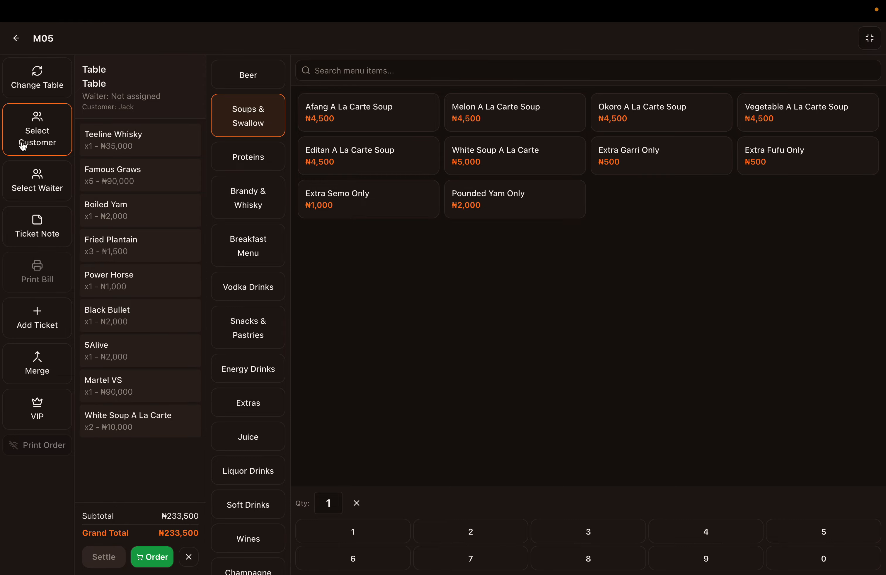
click(33, 187)
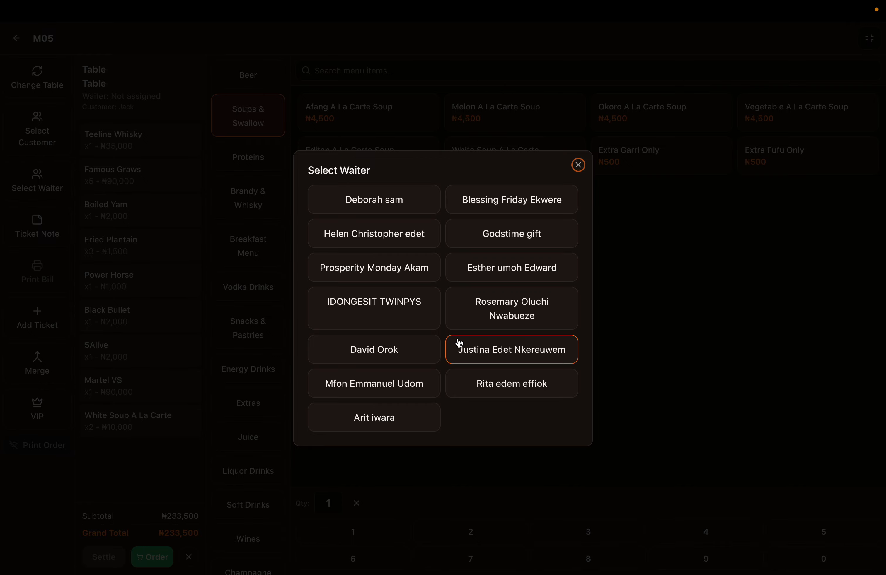
click(482, 281)
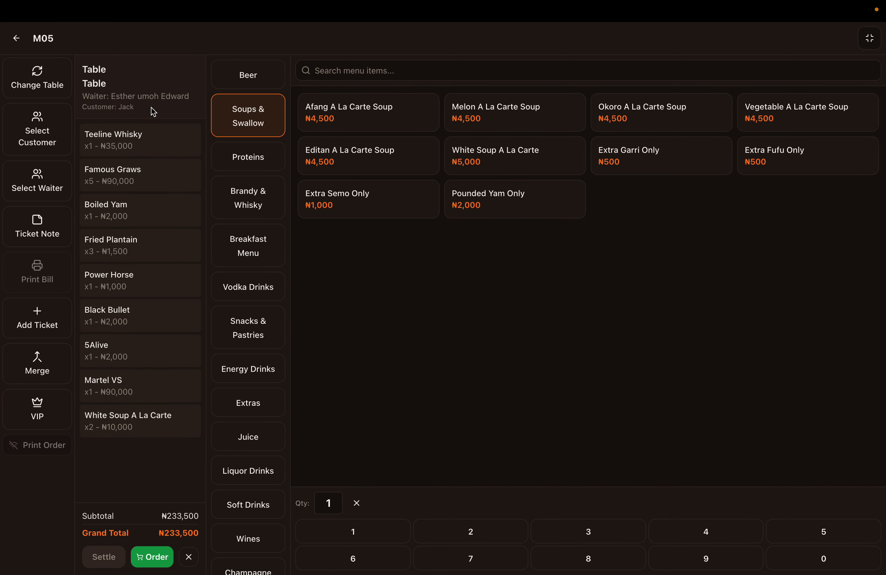
Set the ticket's table to Table 5 and submit the order
click(28, 83)
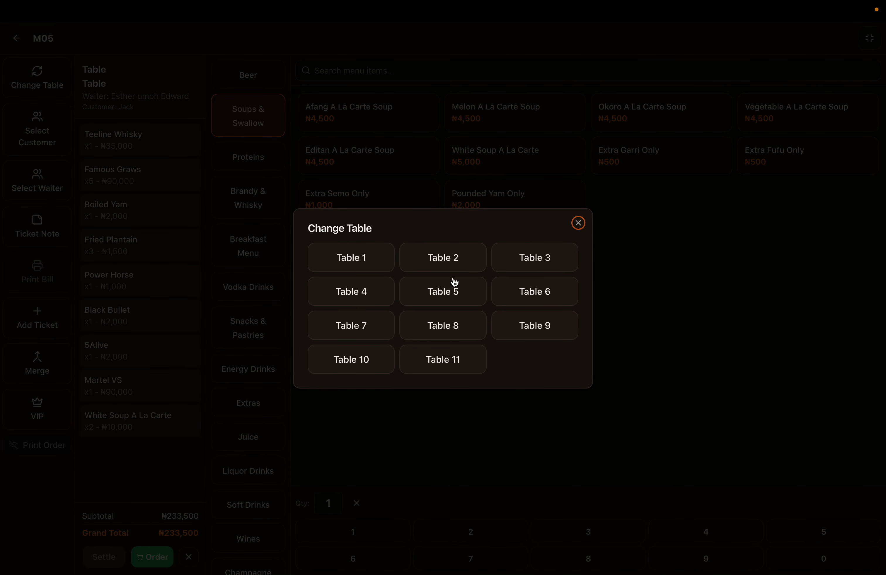
click(454, 295)
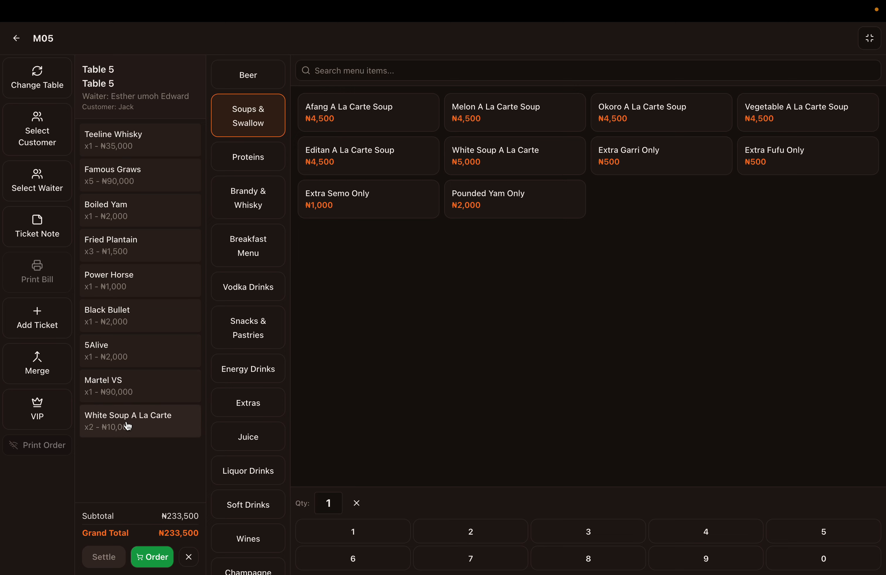
click(150, 560)
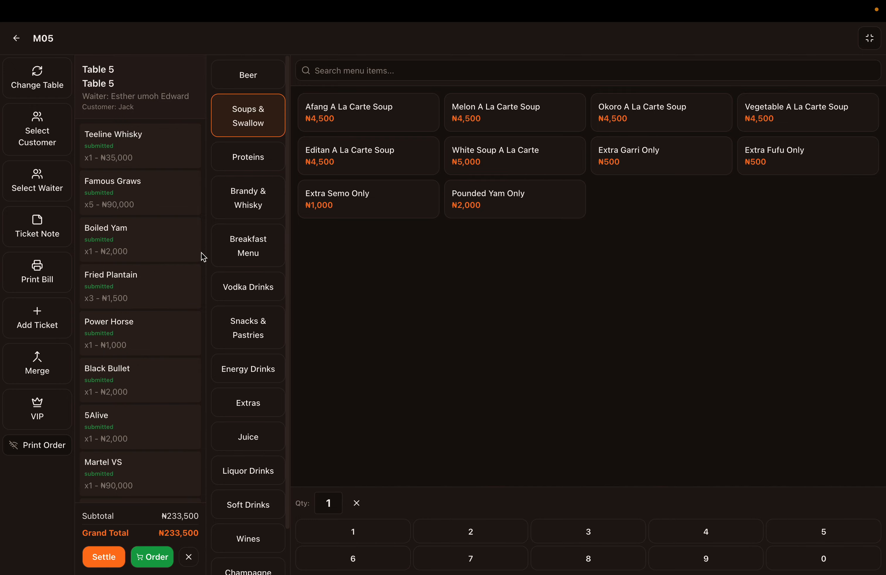
Leave the full-screen POS and open the Orders section of the Operate category
click(16, 38)
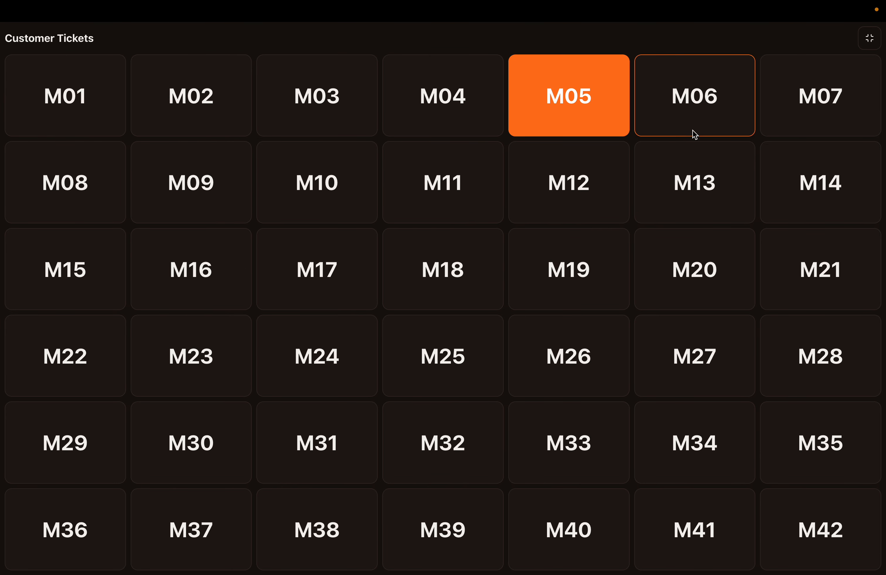
click(869, 38)
click(58, 217)
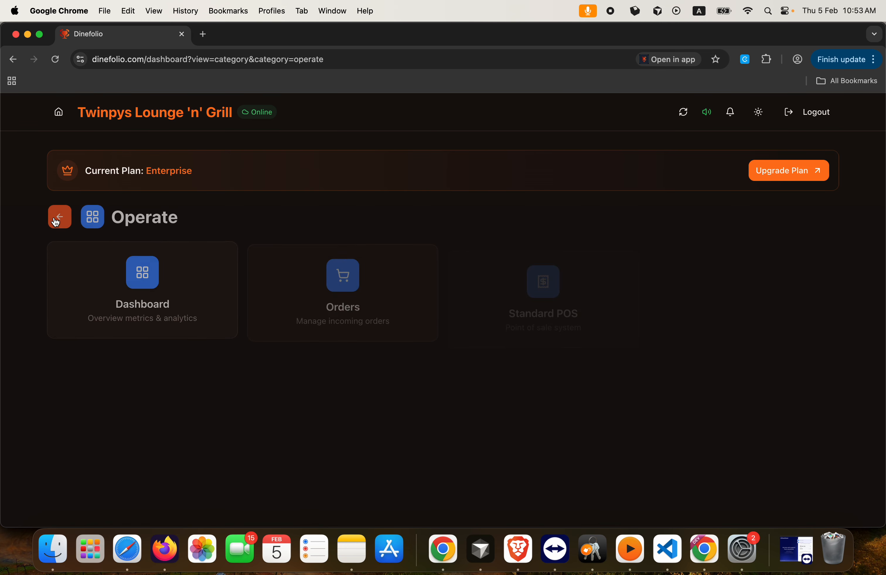
click(407, 271)
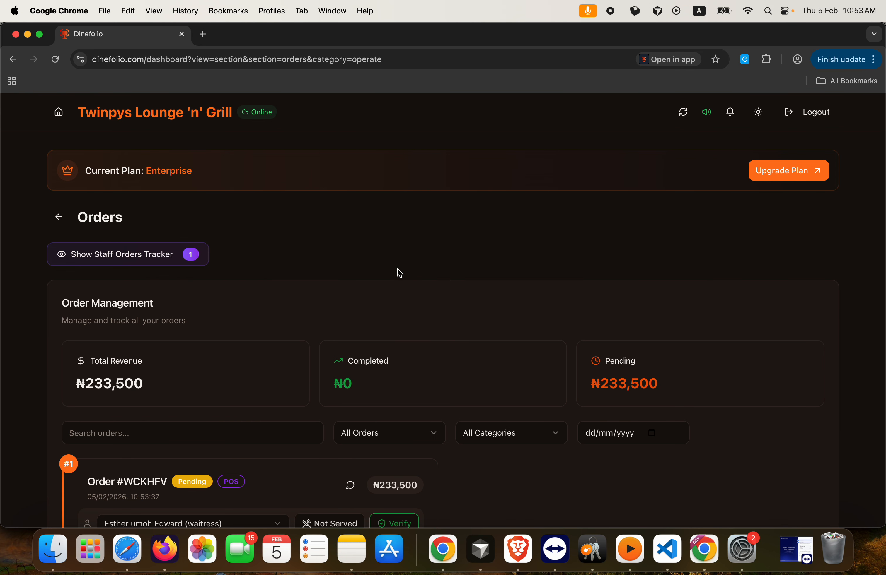
Review the Table 5 order's customer details and items, and verify the order
scroll(382, 241, down, 5)
scroll(450, 371, down, 5)
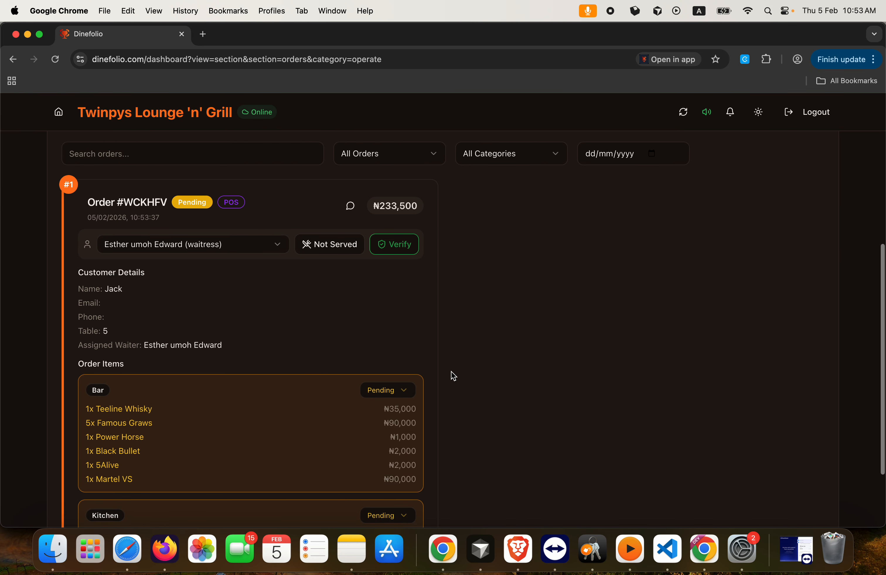
scroll(398, 285, up, 4)
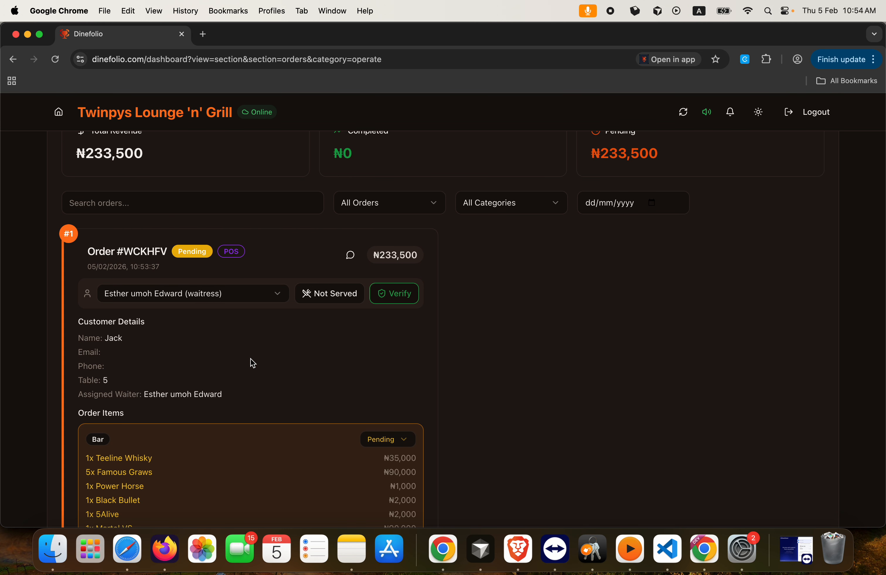
scroll(252, 364, down, 3)
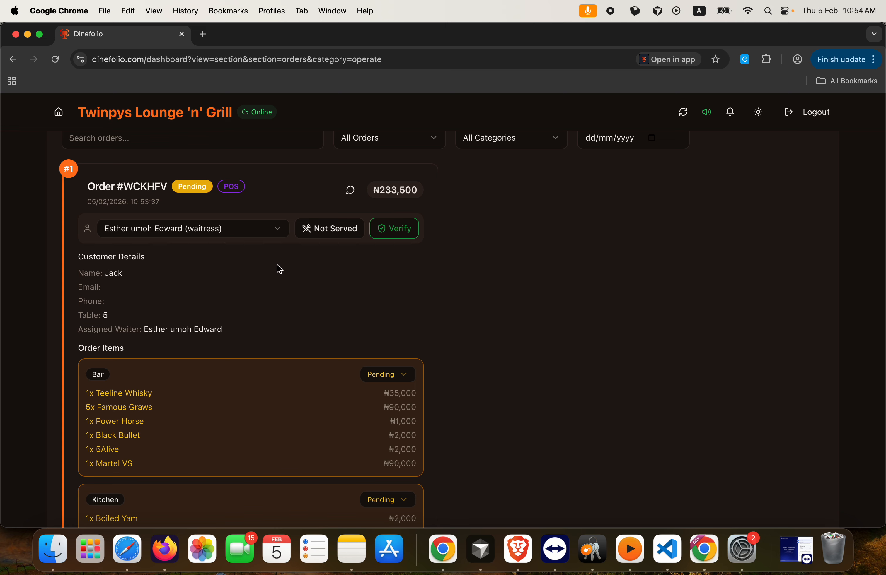
click(391, 235)
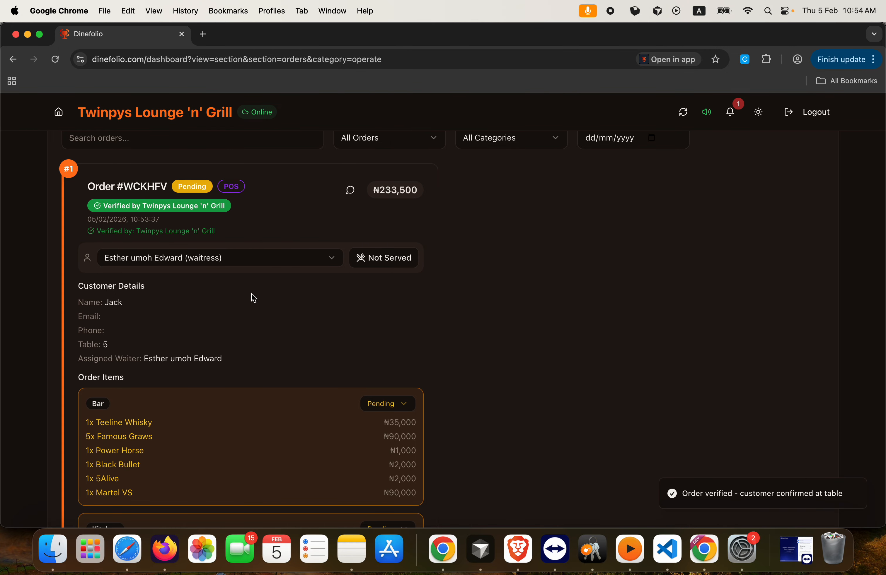
Set the status of both the Bar and Kitchen items in the order to Preparing
scroll(254, 297, down, 3)
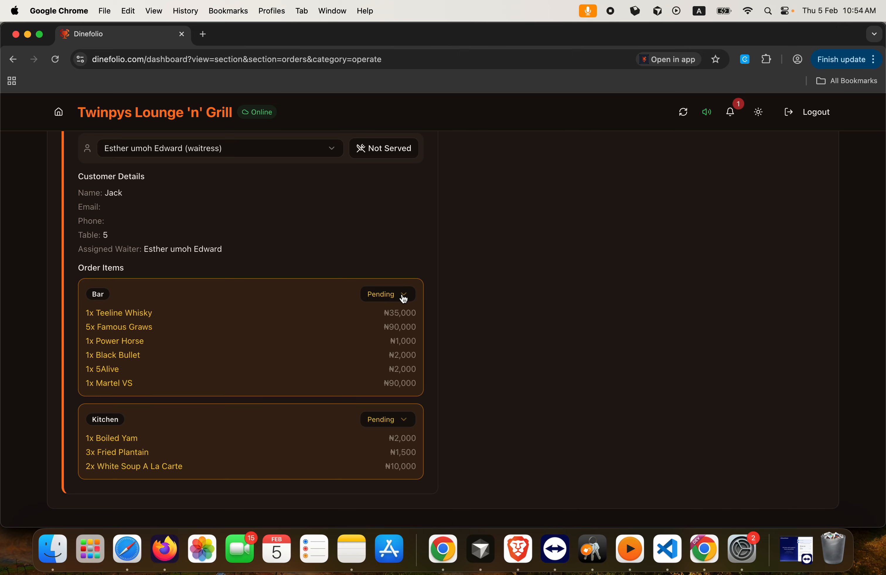
click(405, 299)
click(395, 292)
click(391, 299)
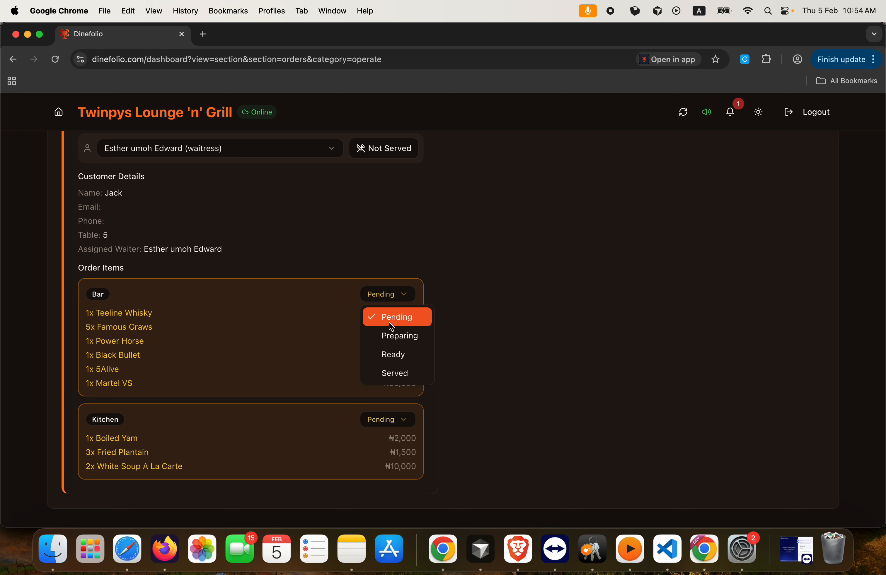
click(391, 338)
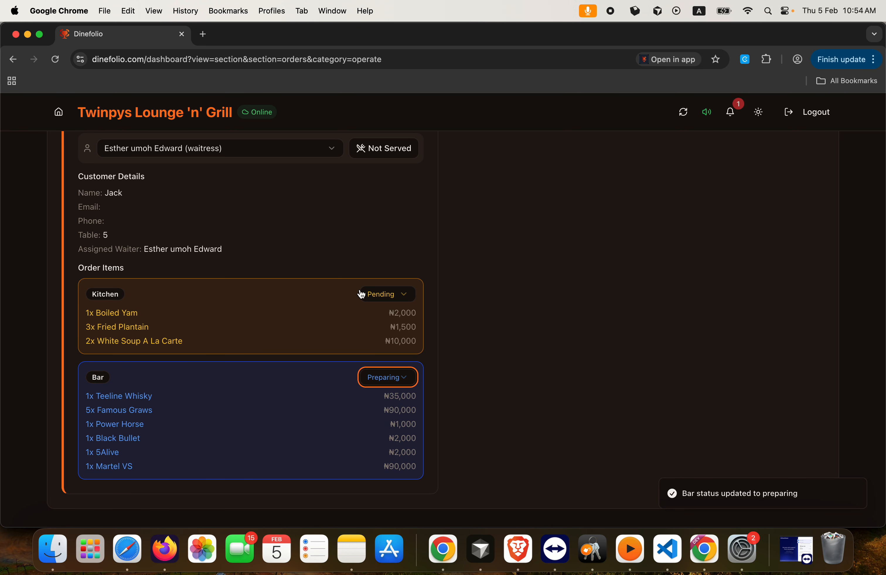
click(388, 295)
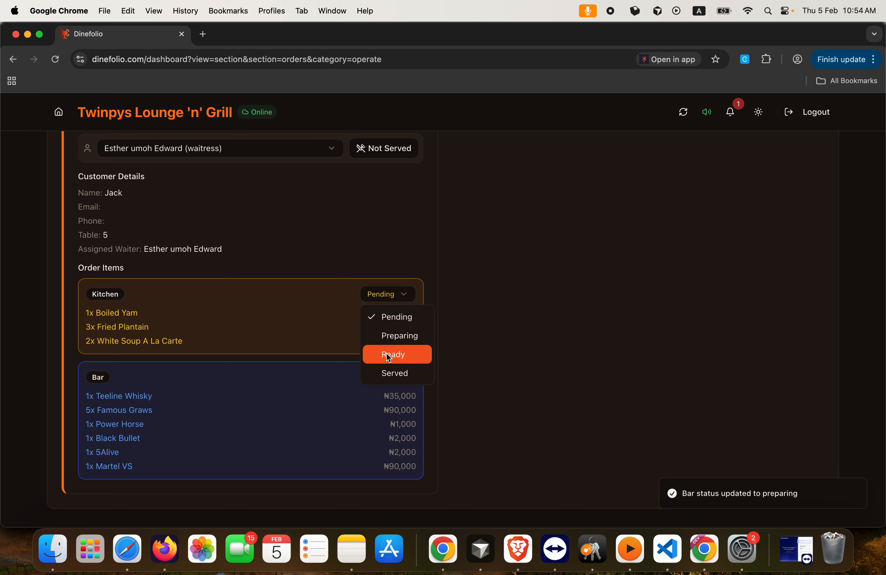
click(388, 338)
Set the status of both the Bar and Kitchen items to Ready
click(389, 295)
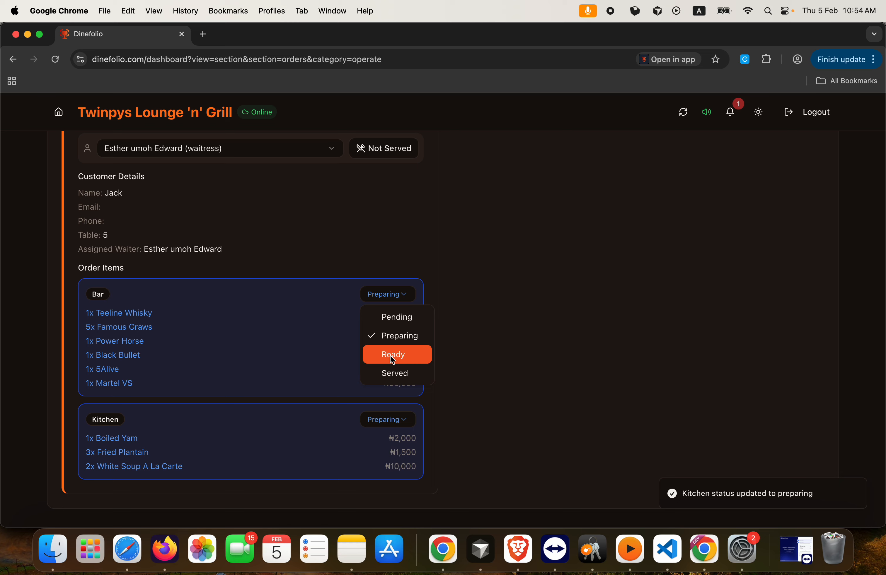
click(393, 360)
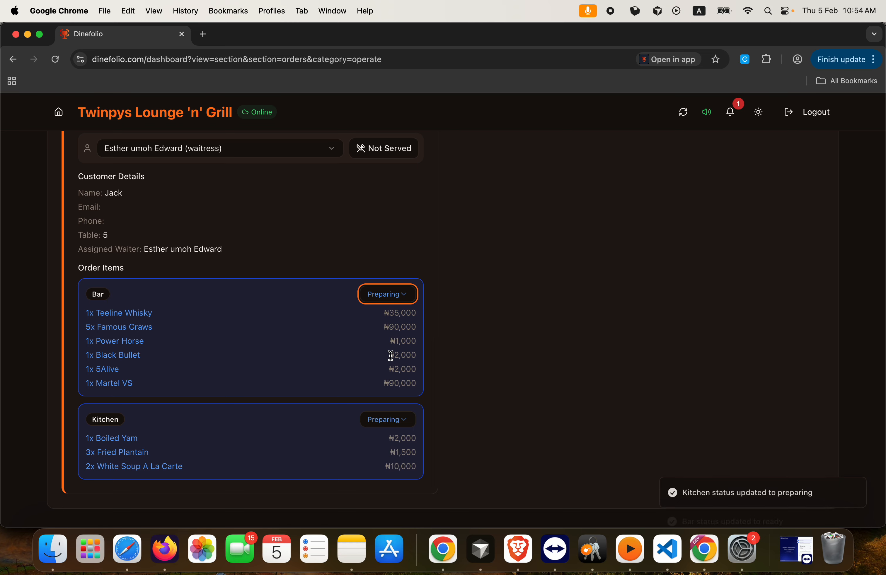
click(382, 297)
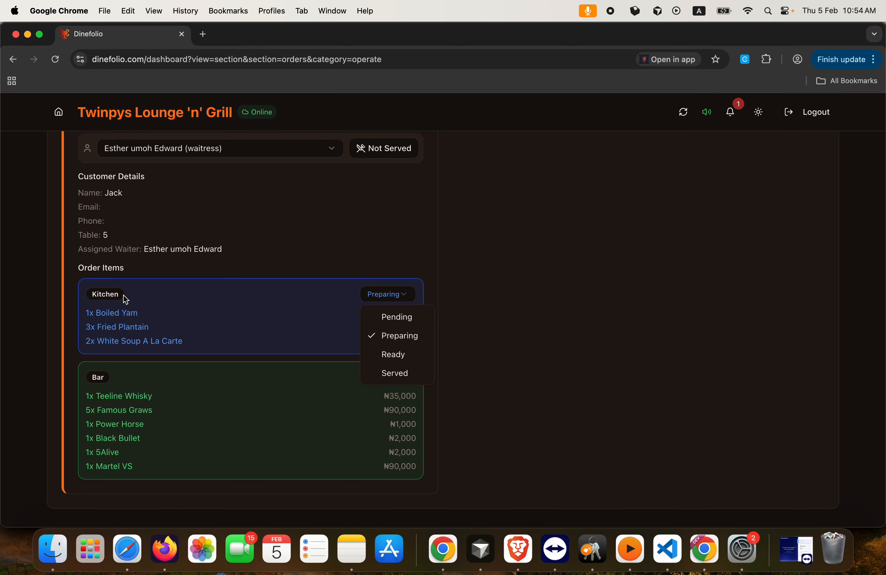
click(392, 356)
Mark the whole order as served and set its Bar and Kitchen item statuses to Served
scroll(342, 234, up, 2)
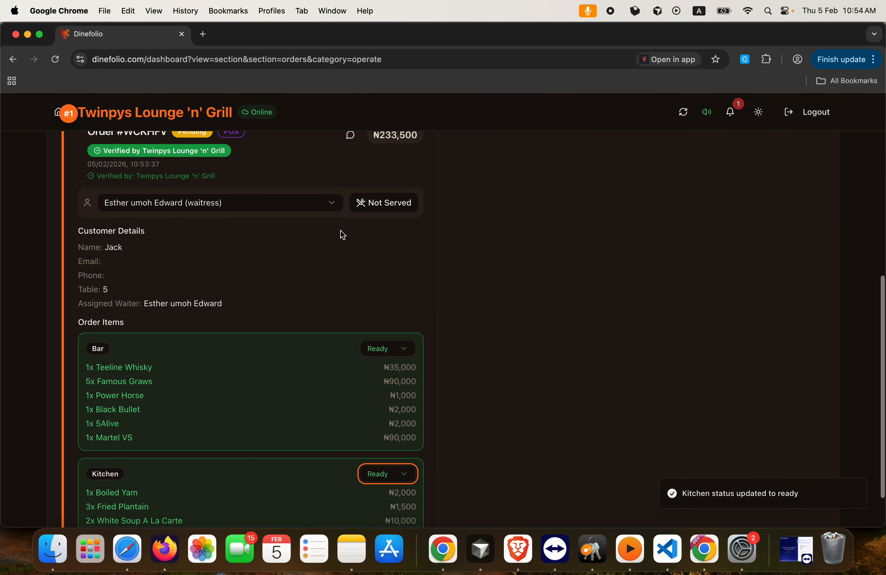
click(376, 207)
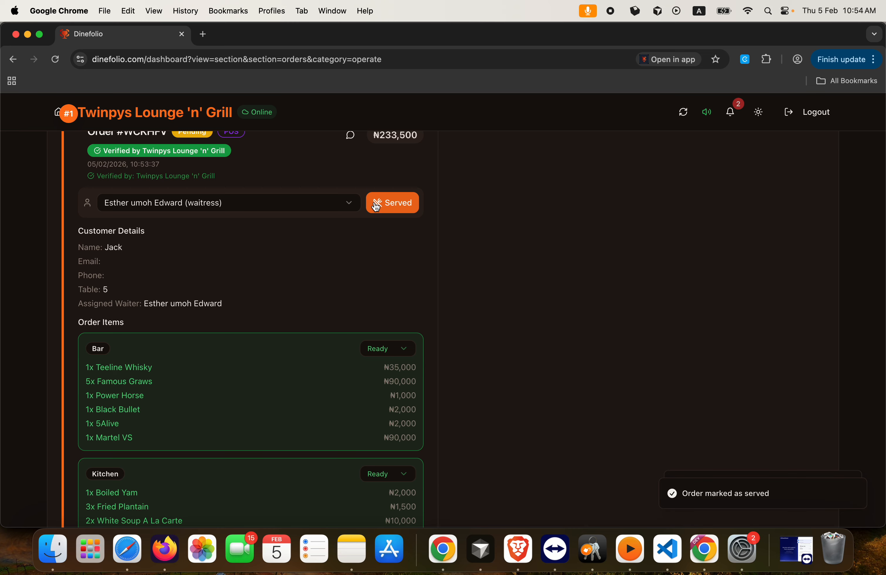
scroll(361, 316, down, 2)
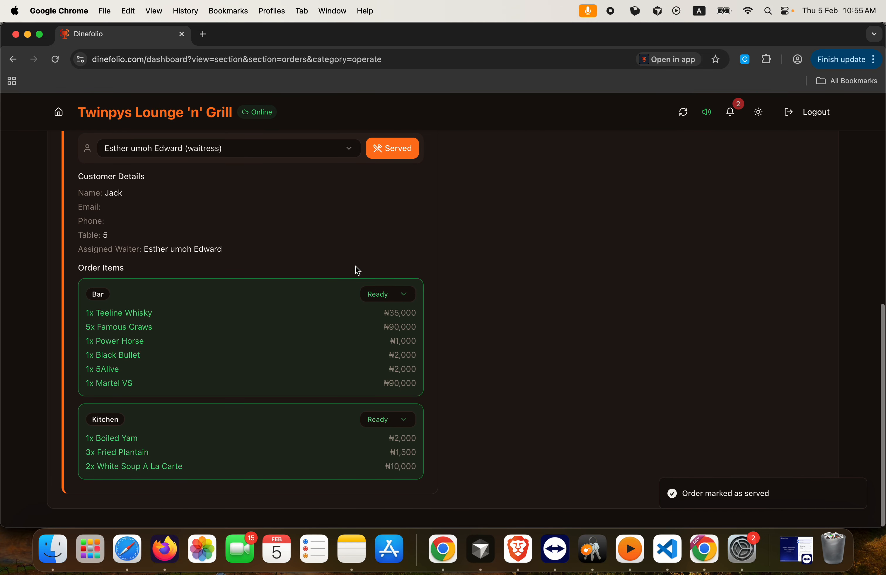
click(388, 293)
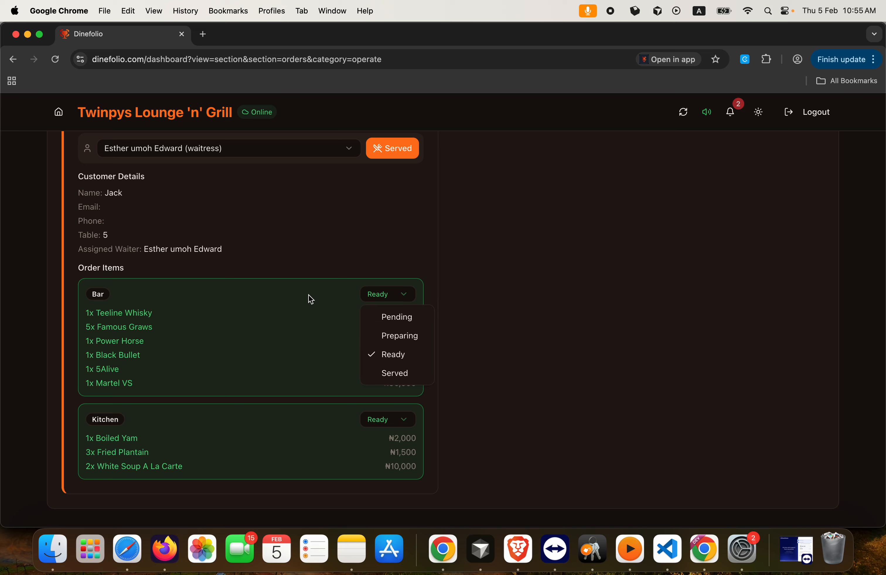
click(395, 372)
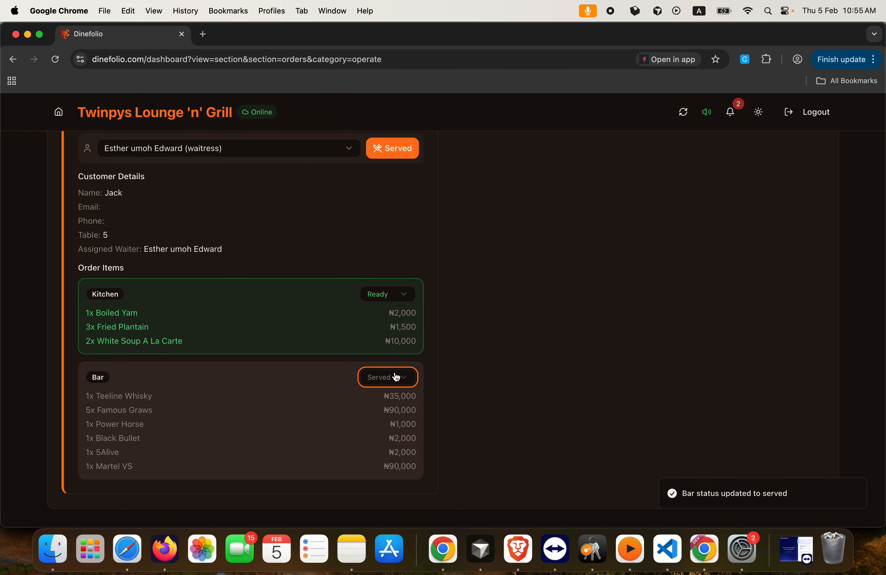
click(395, 295)
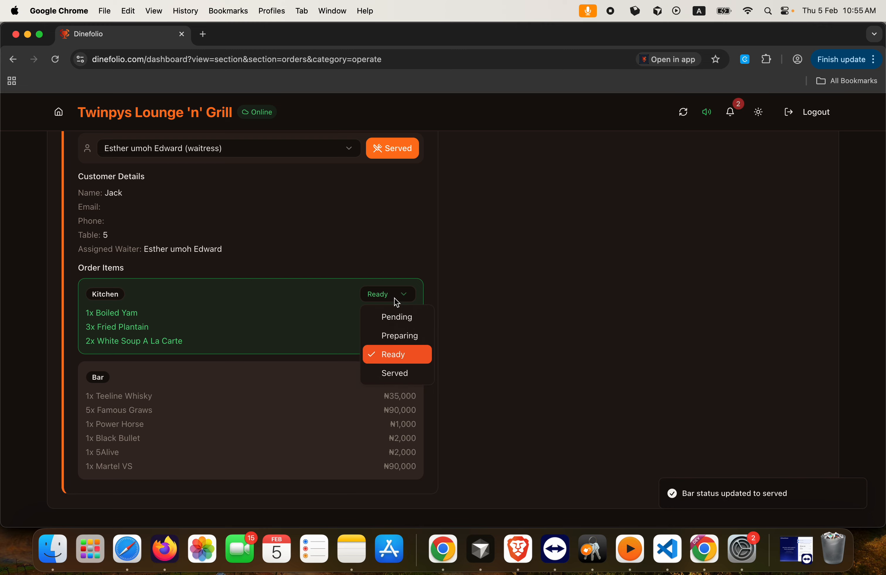
click(390, 374)
Return to the Operate category and open customer ticket M05 in Standard POS
scroll(293, 257, up, 10)
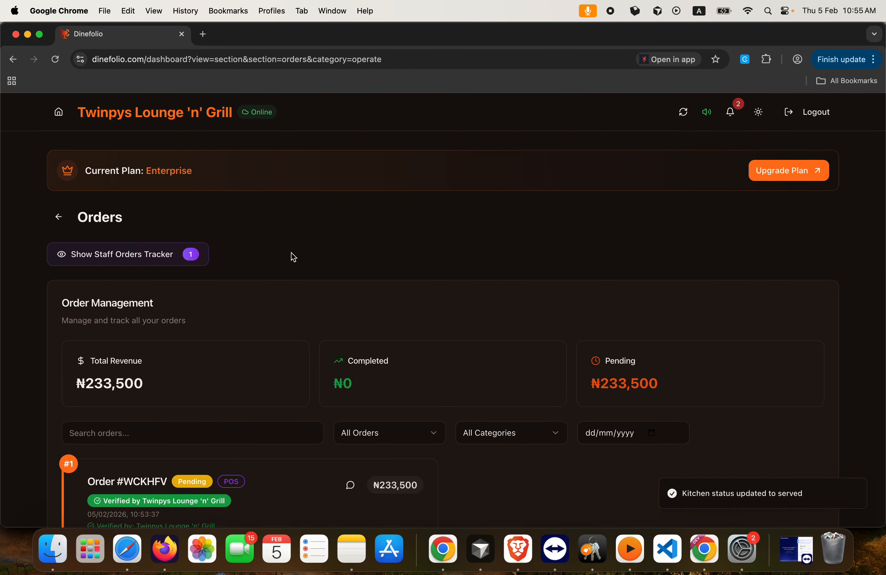
click(58, 217)
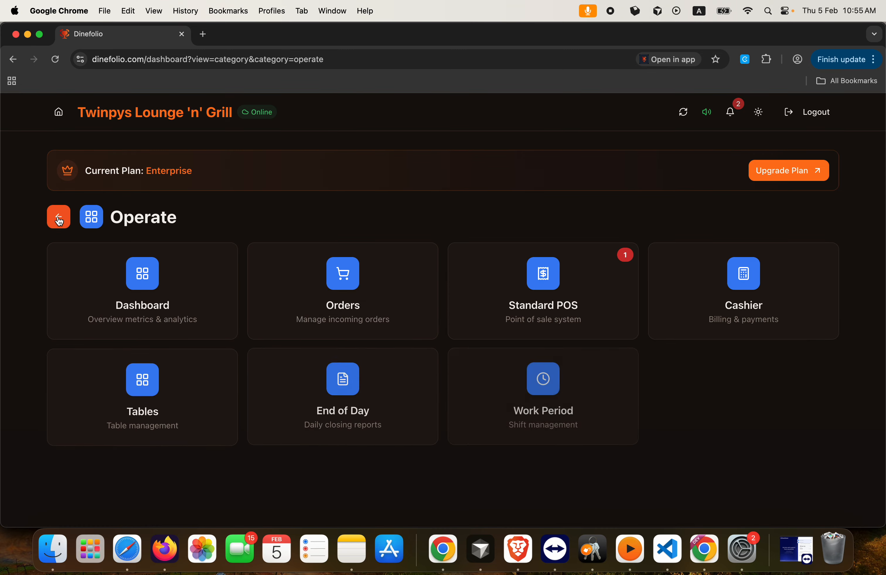
click(519, 274)
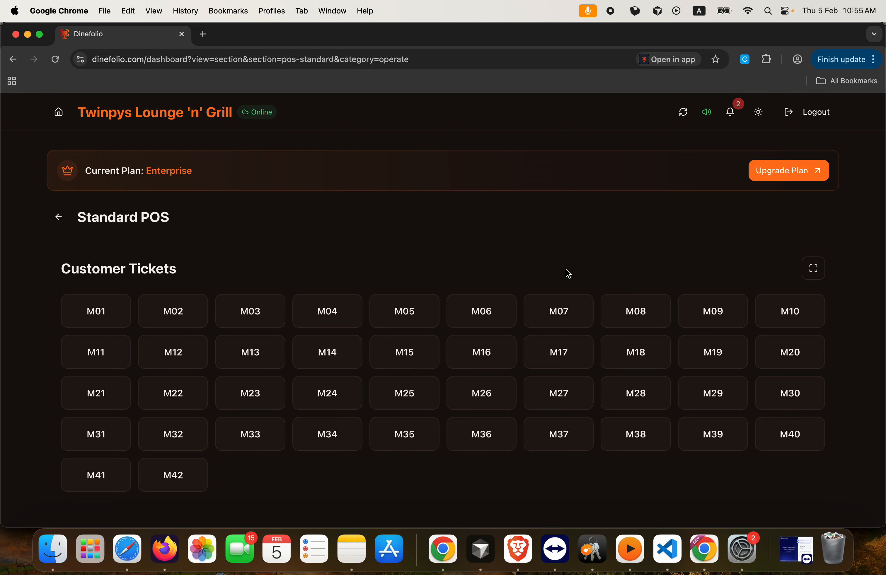
click(408, 315)
scroll(396, 232, down, 3)
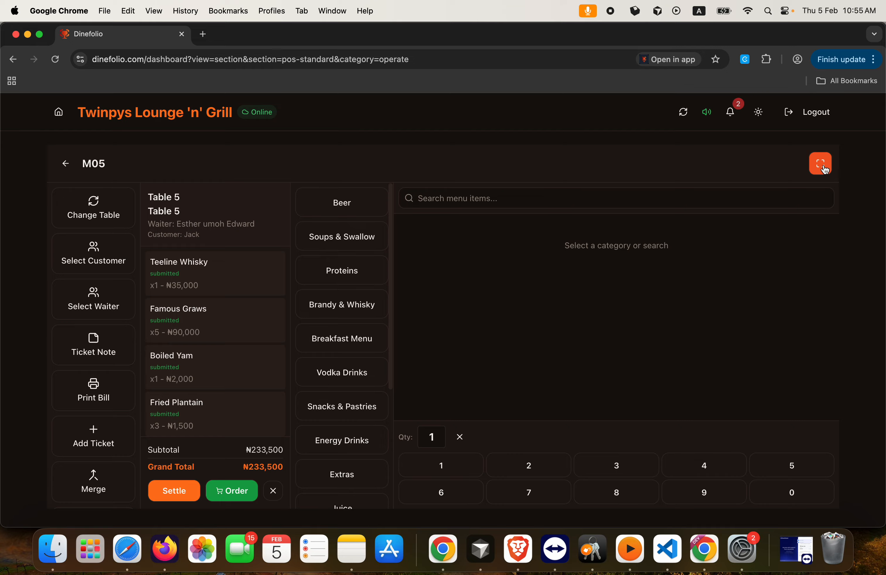
Bring up the print dialog for the ticket's bill, check the destination options, and dismiss the receipt without saving
click(93, 397)
click(153, 419)
click(168, 421)
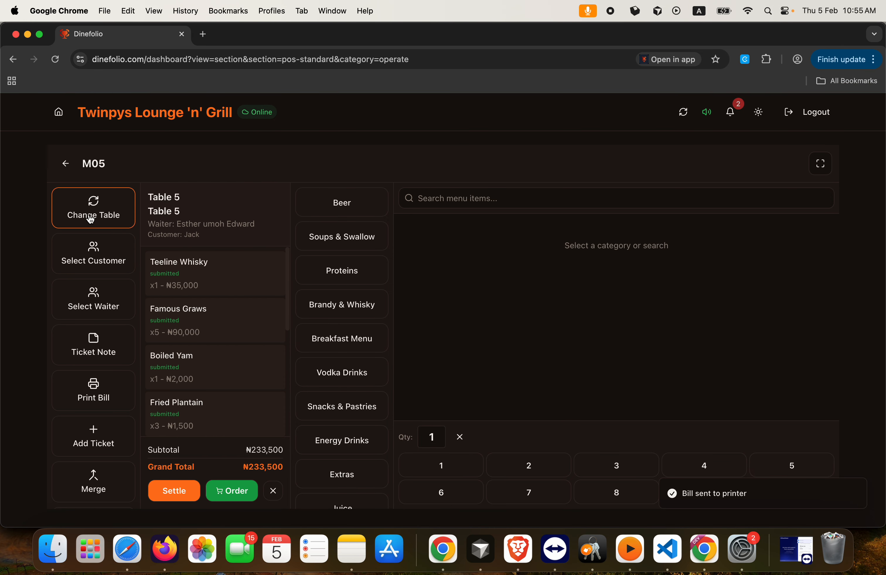
click(95, 387)
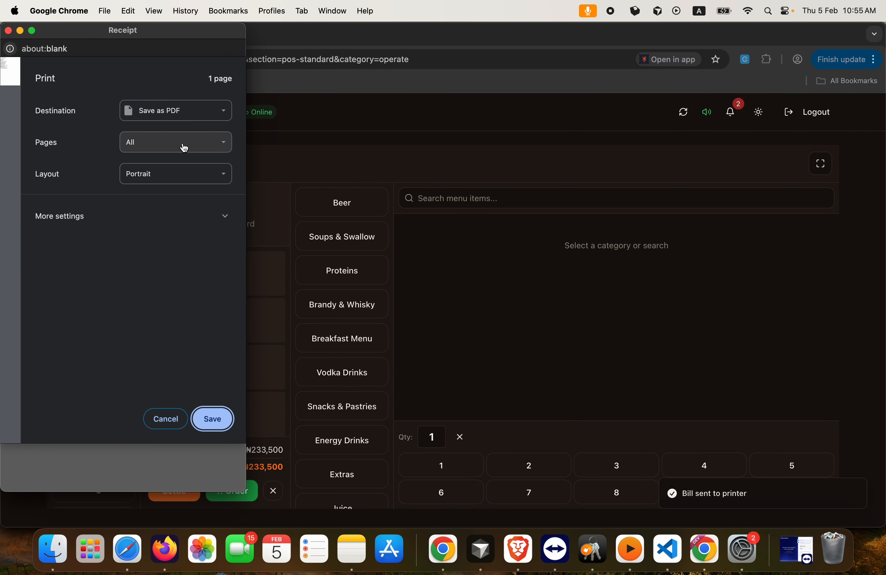
click(181, 112)
click(175, 88)
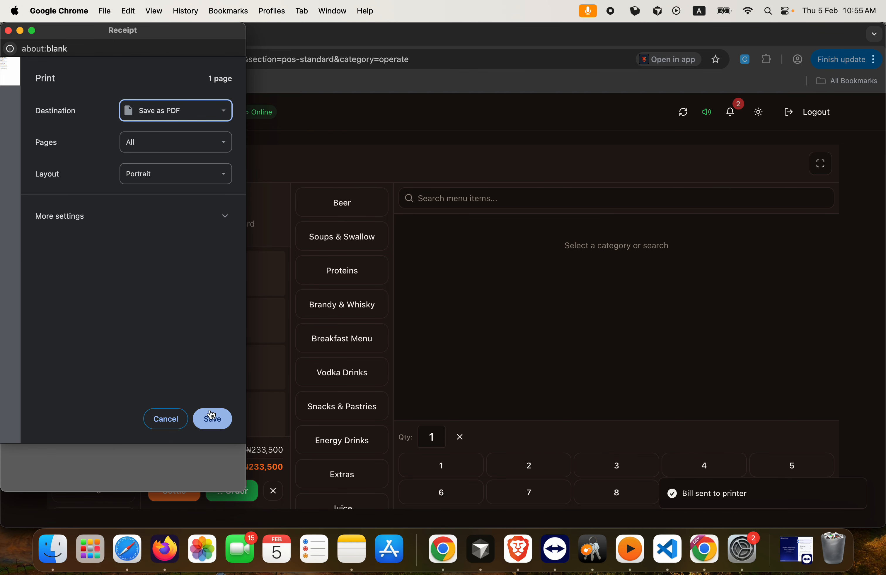
click(162, 422)
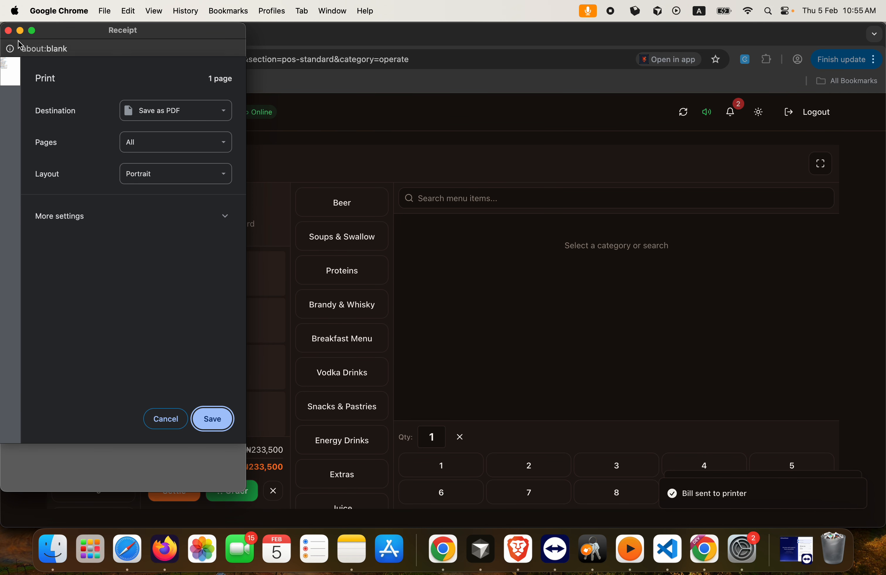
click(8, 32)
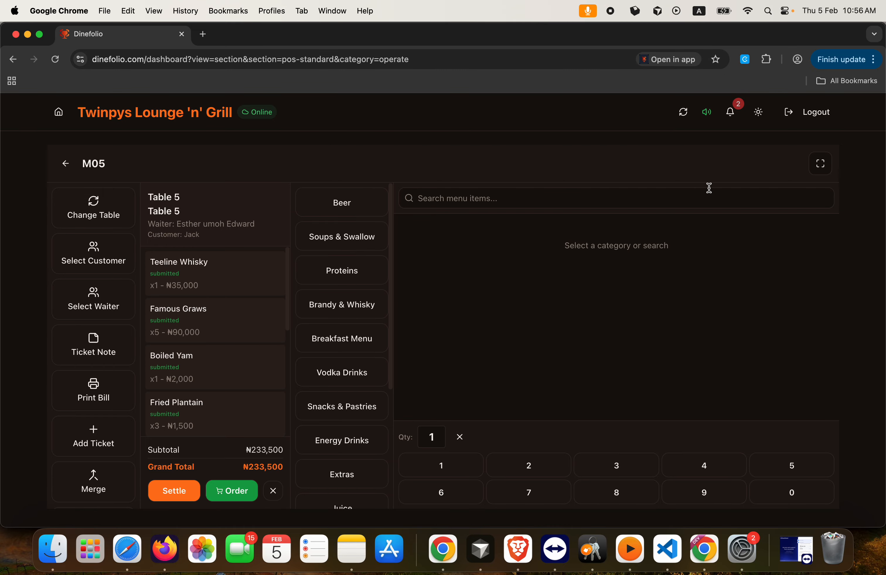
Open the ticket's settlement in full-screen view and enter the full total as the payment amount
click(820, 163)
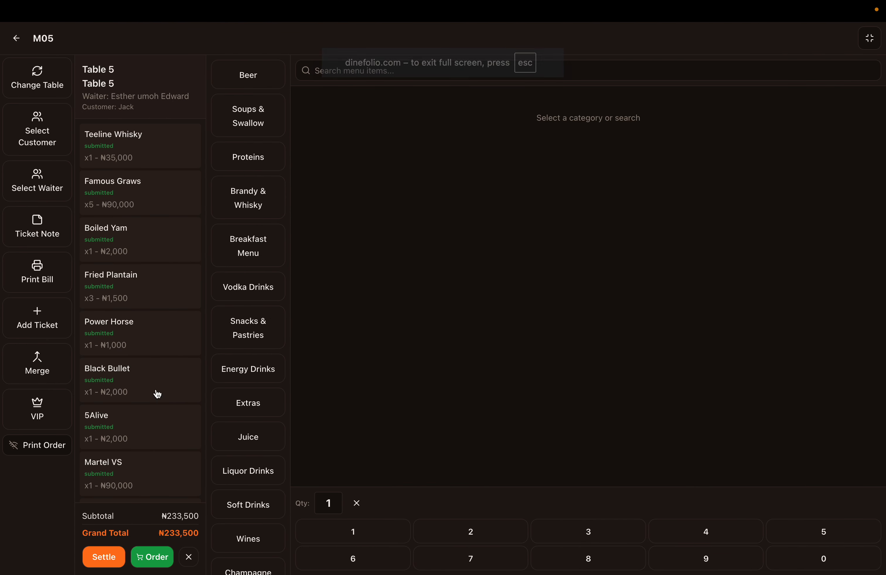
click(107, 560)
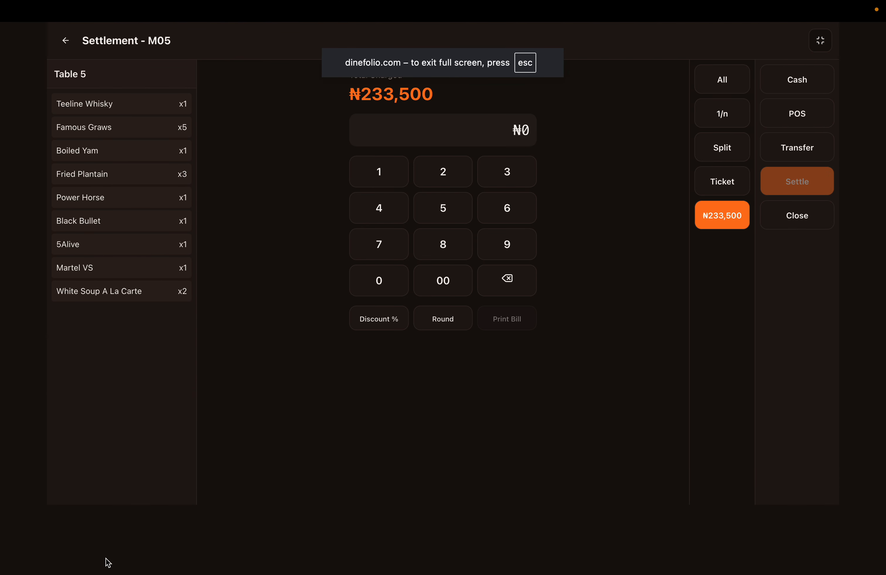
click(710, 87)
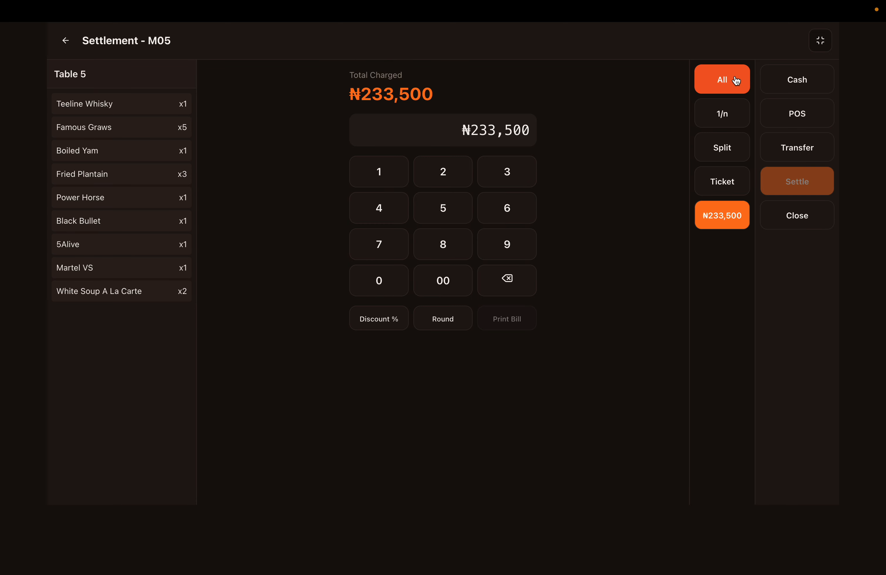
Settle the ticket with a split payment of 200000 cash, 3500 POS and 30000 transfer
click(724, 149)
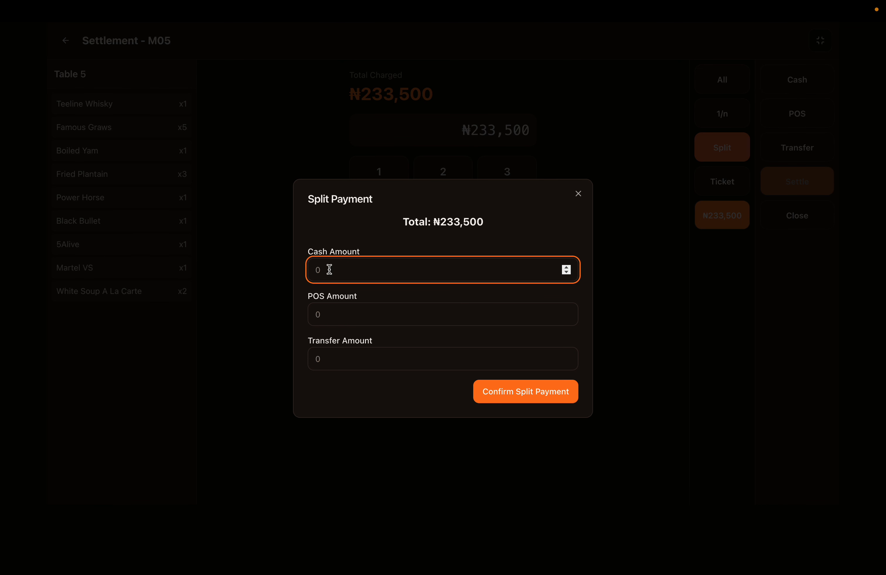
click(326, 362)
click(319, 270)
text(20)
click(386, 312)
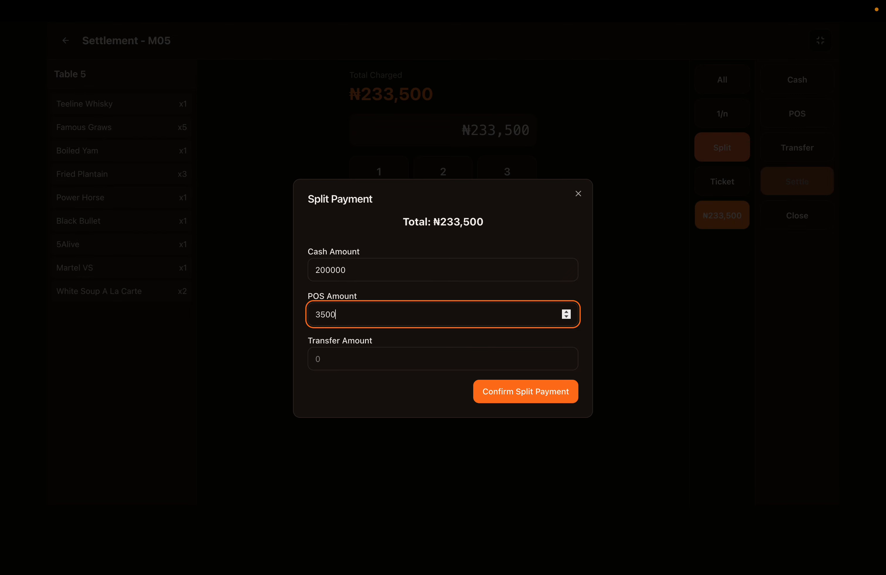
click(365, 359)
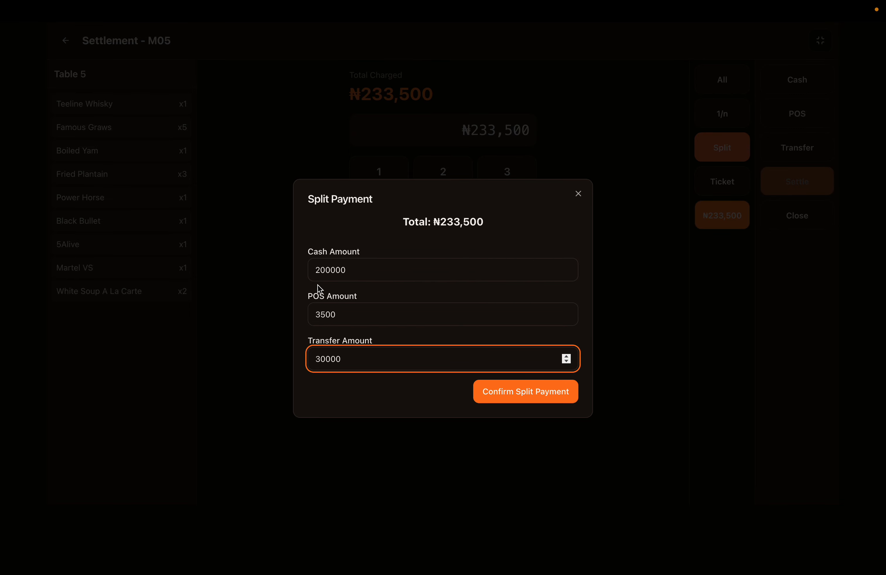
click(529, 391)
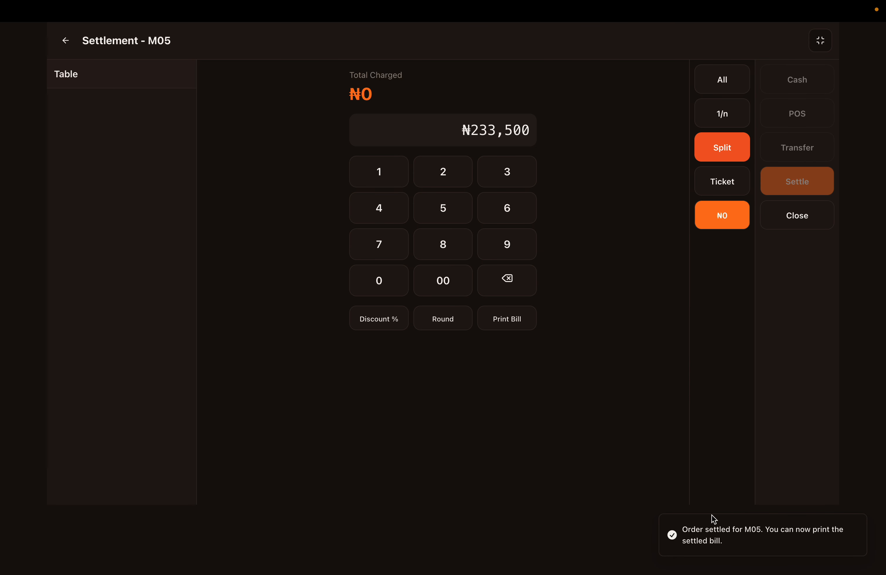
Close the M05 settlement and leave the full-screen POS
click(785, 216)
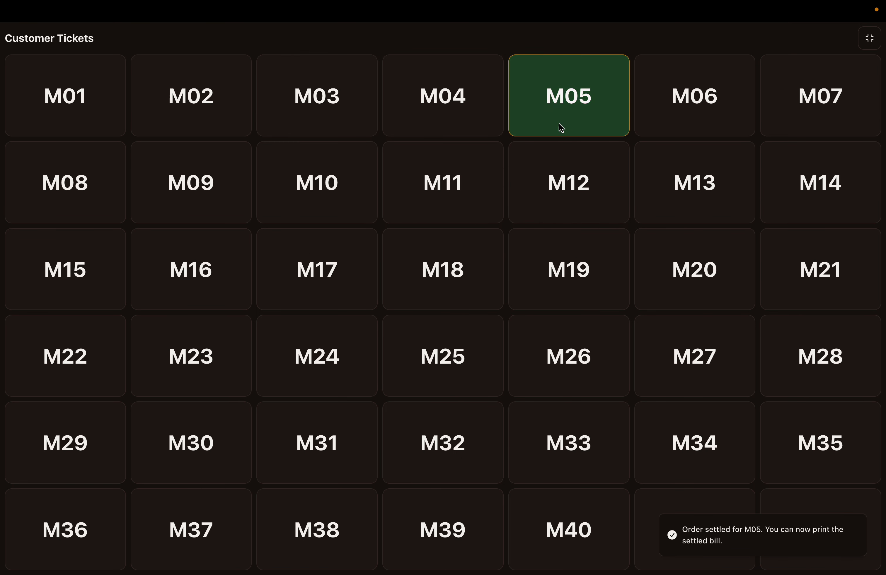
click(869, 39)
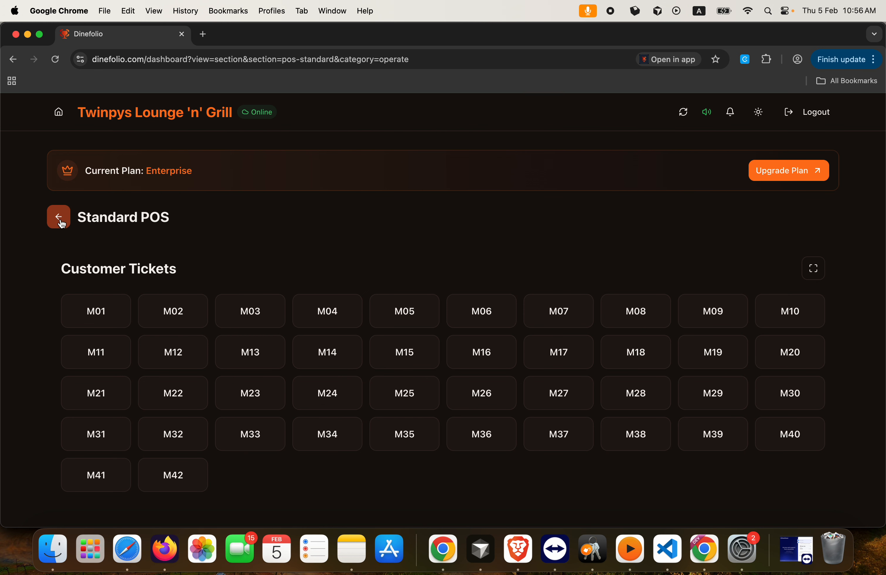
Open the Cashier's Settled Bills and review the order details of the newest Table 5 bill
click(58, 217)
click(722, 290)
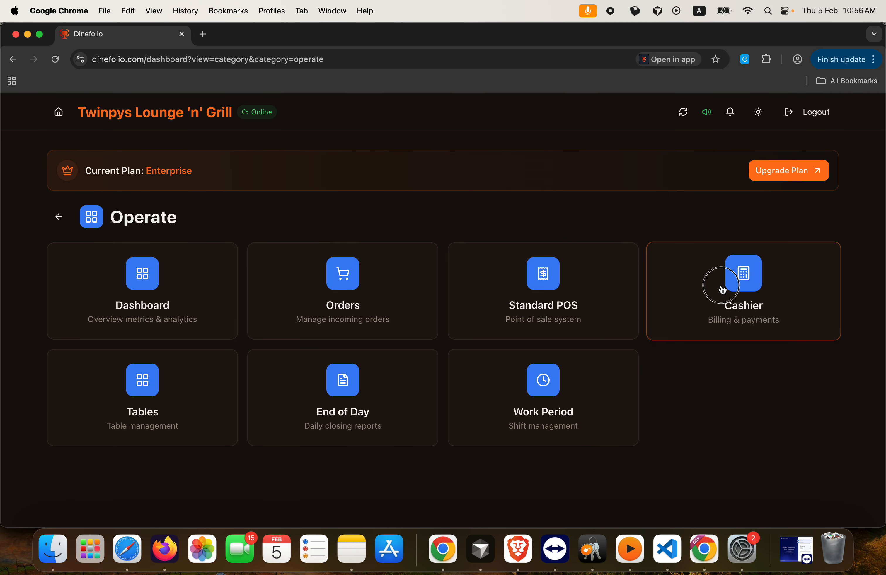
click(566, 317)
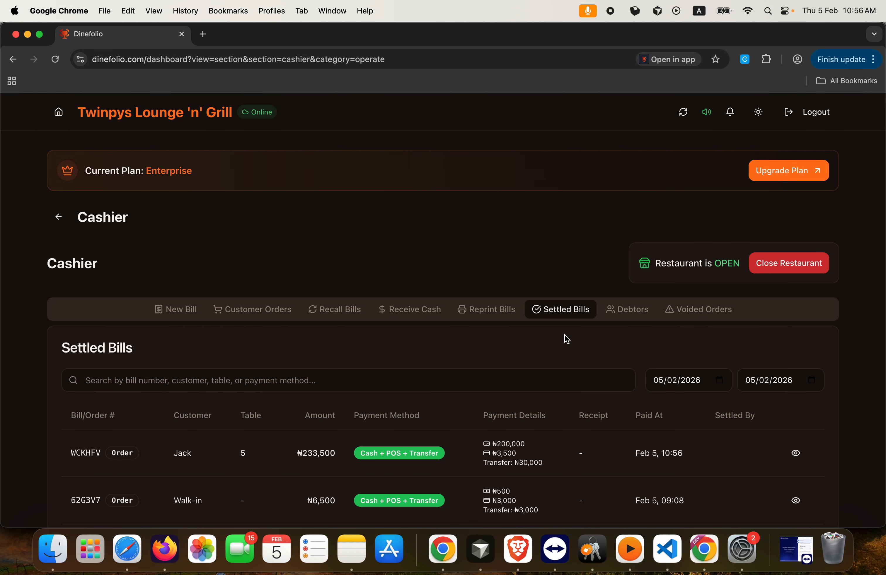
scroll(563, 336, down, 3)
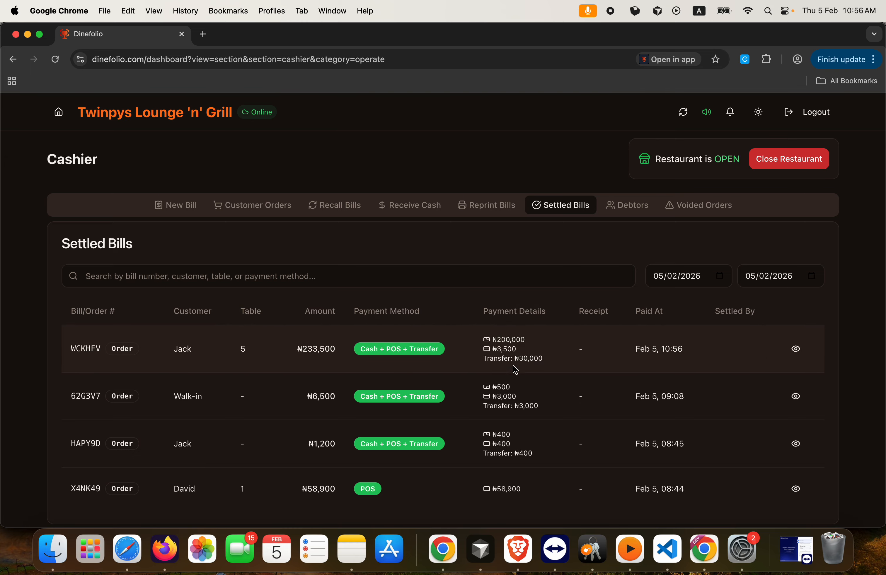
click(799, 351)
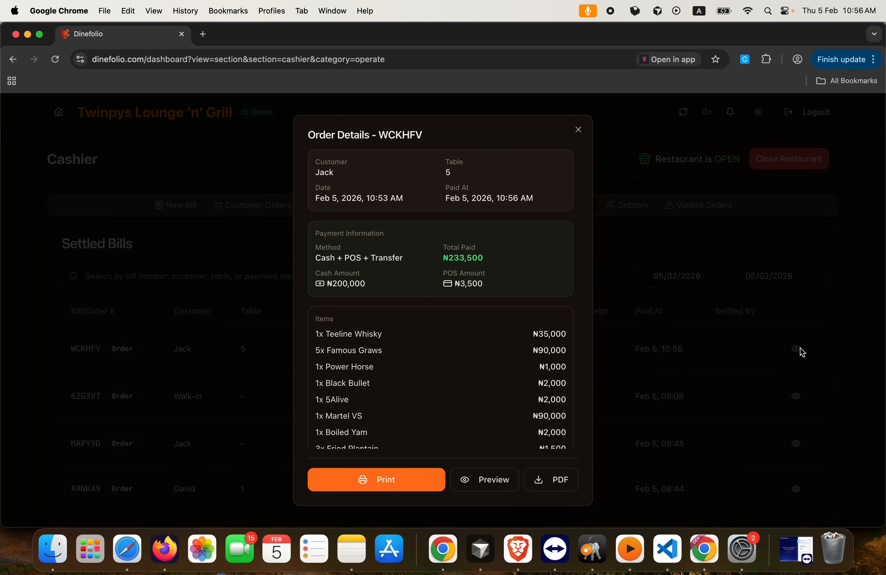
scroll(485, 344, down, 3)
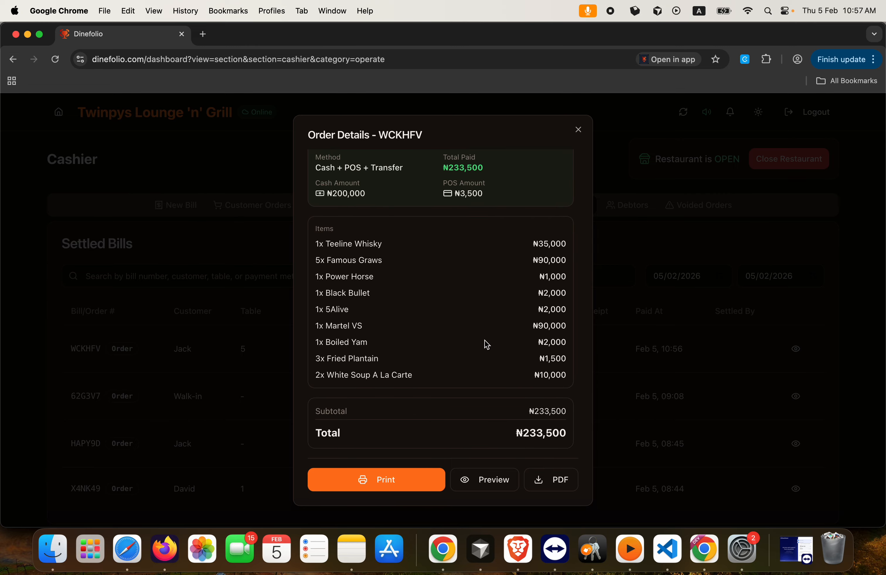
Preview the settled Table 5 bill, review its items and payment details, and close the preview and order details
click(488, 485)
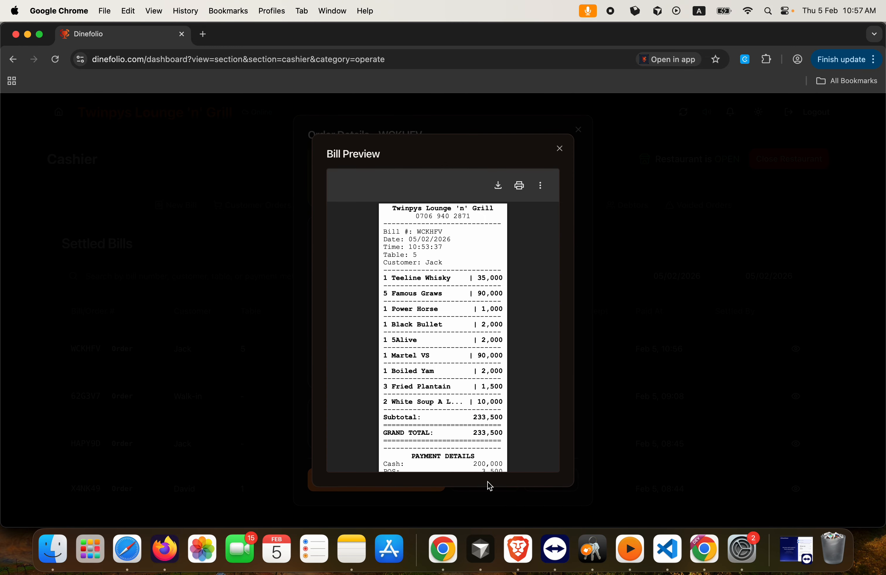
scroll(441, 404, down, 3)
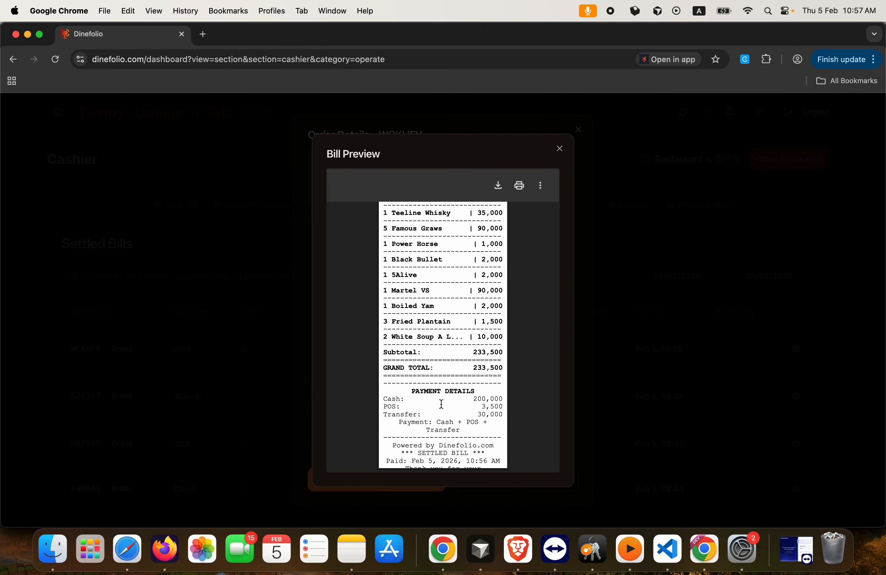
scroll(442, 405, up, 2)
scroll(441, 405, down, 2)
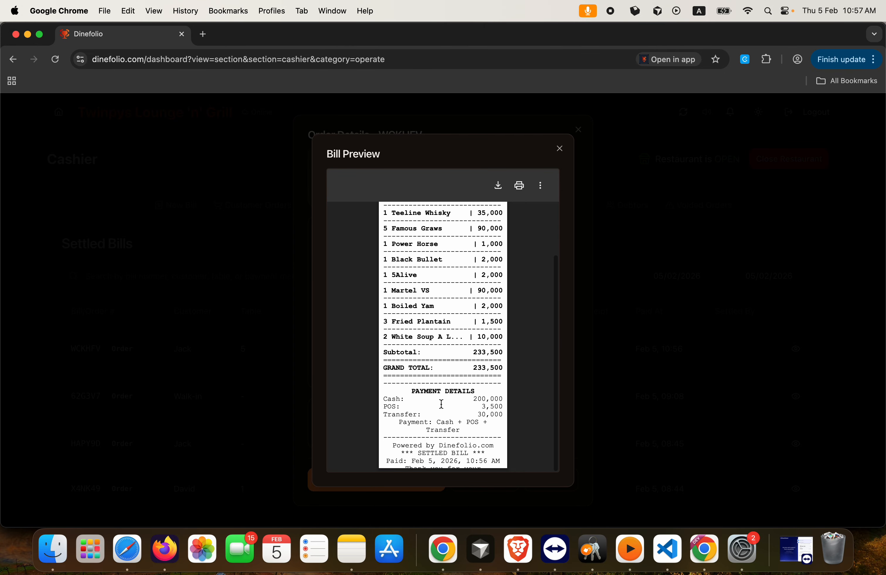
scroll(457, 263, up, 2)
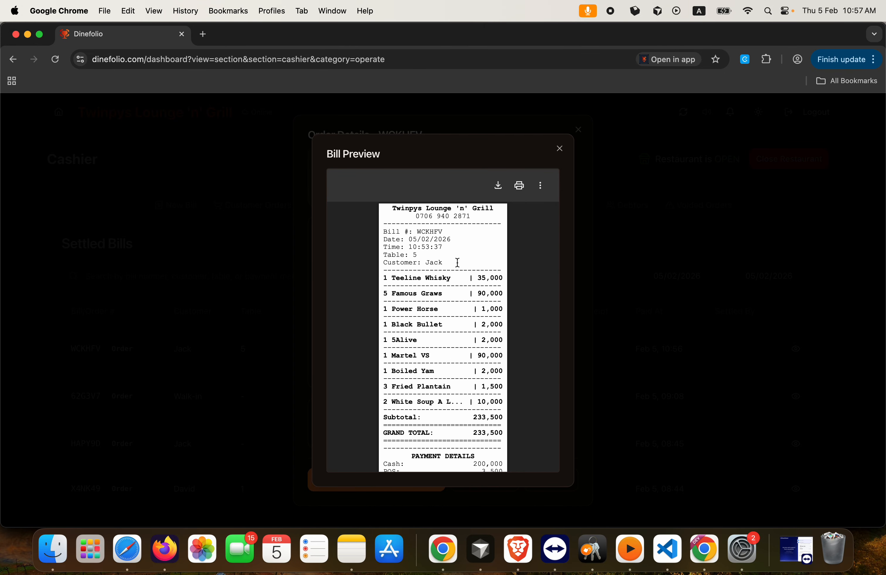
click(560, 150)
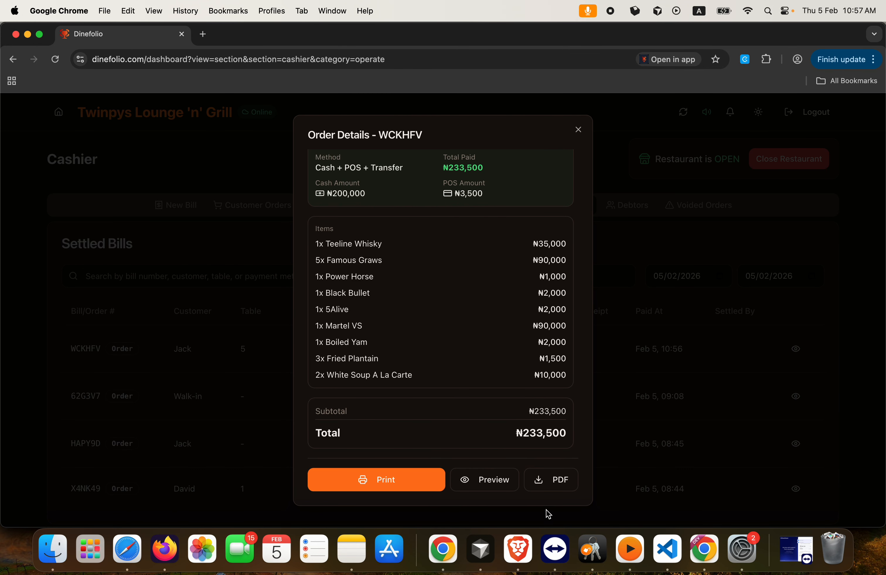
click(579, 130)
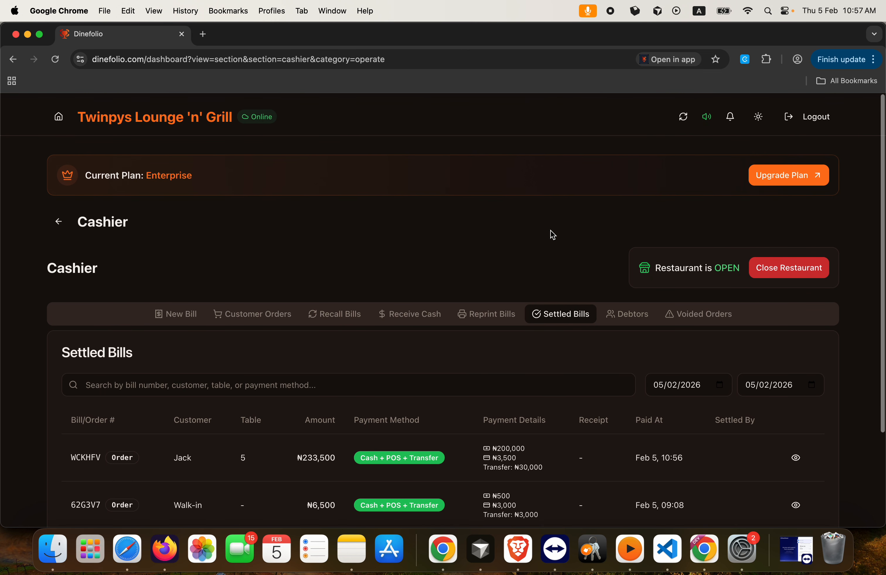
Return to the main dashboard and check the Orders section of Operate for remaining orders
click(56, 222)
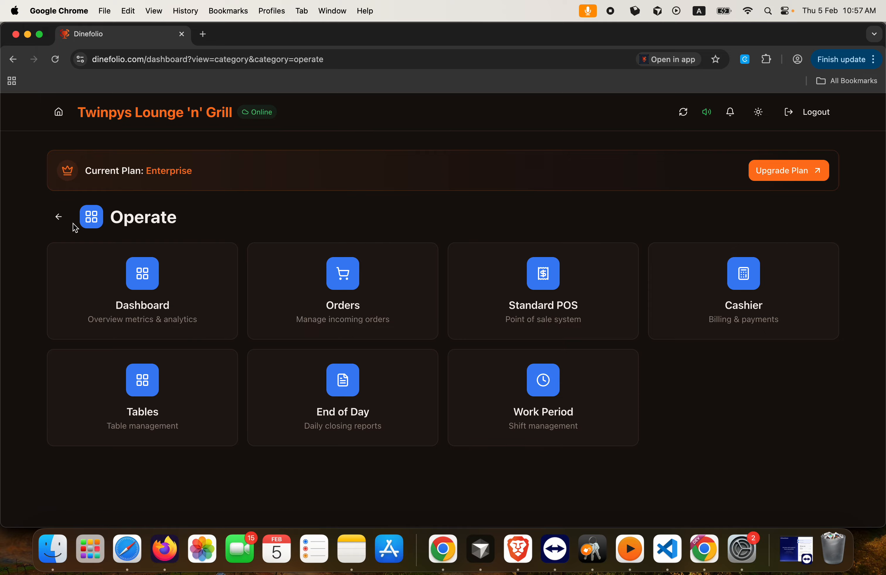
click(58, 217)
click(282, 295)
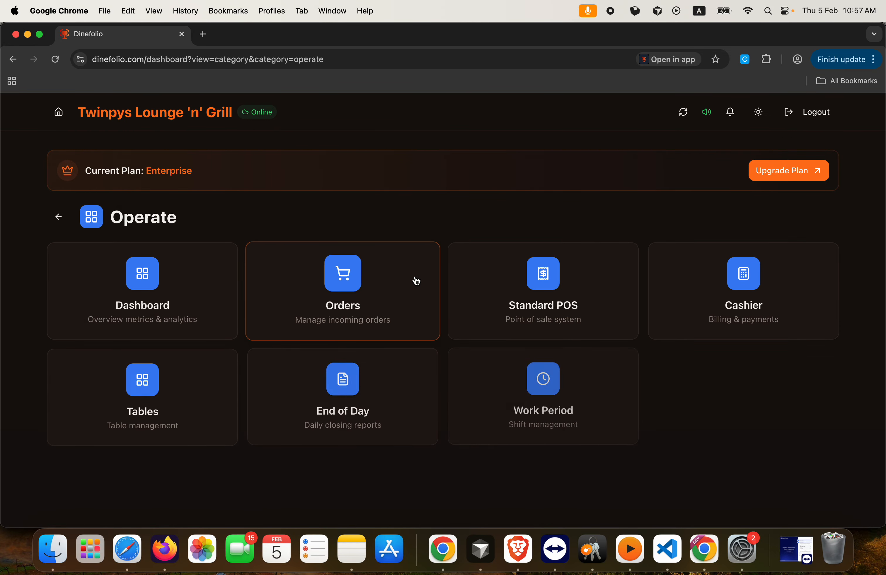
click(416, 279)
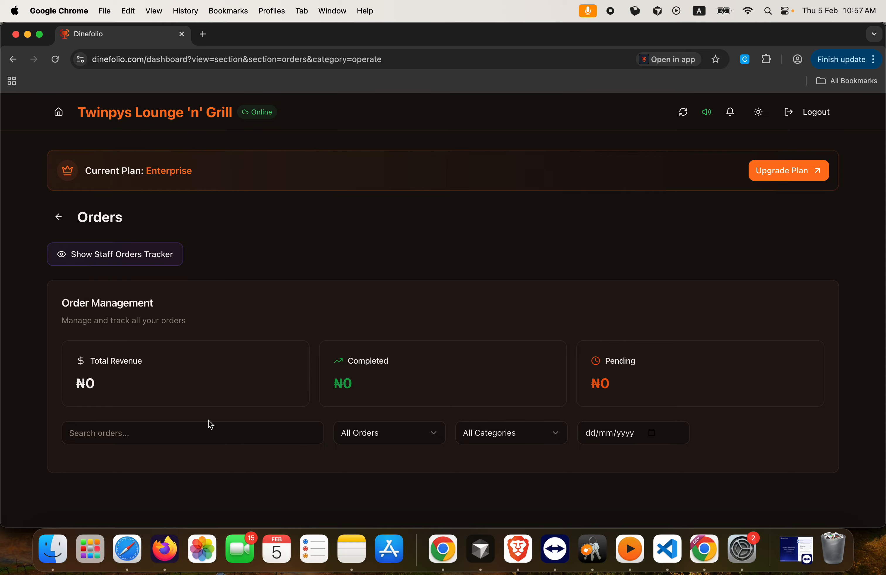
Open ticket M25 in Standard POS and add one Big Ice and one Big Heineken from the Beer category
click(58, 217)
click(542, 278)
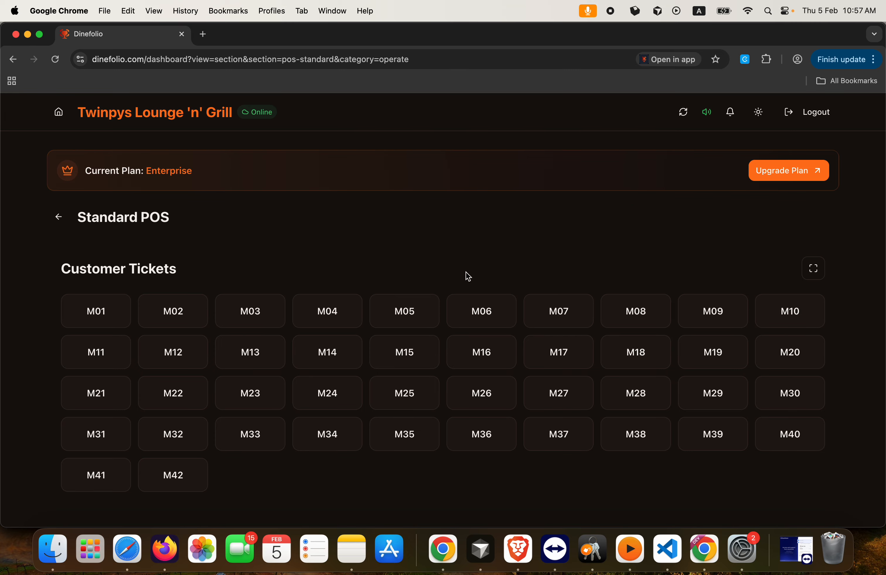
click(412, 392)
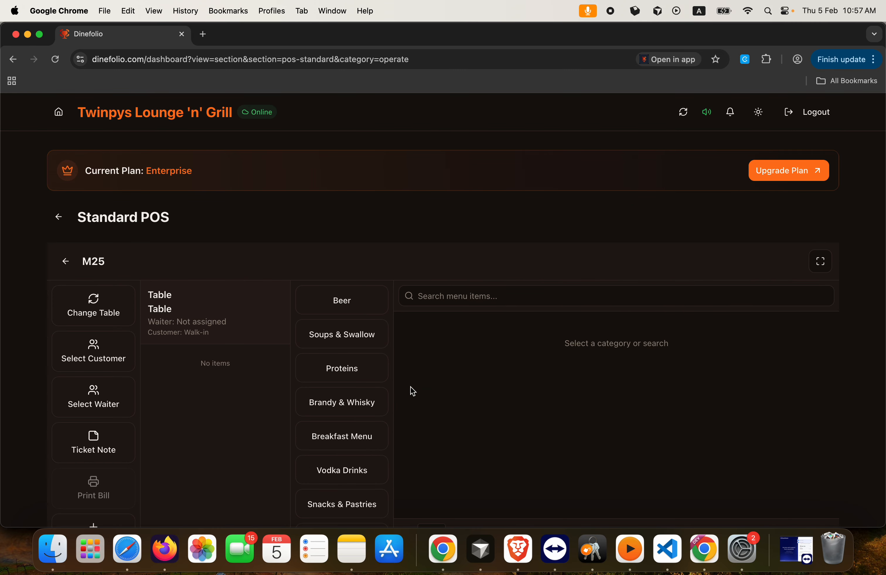
scroll(360, 275, down, 3)
click(340, 197)
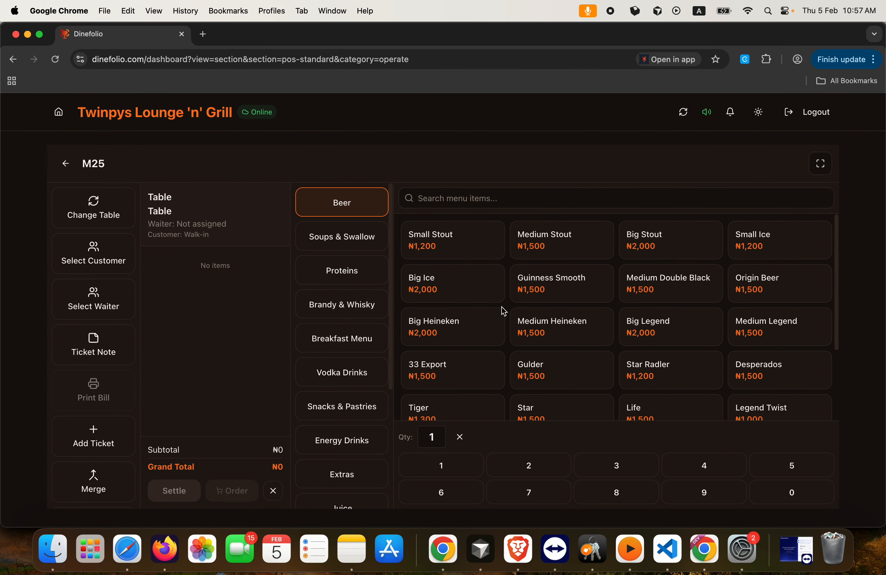
click(450, 281)
click(460, 342)
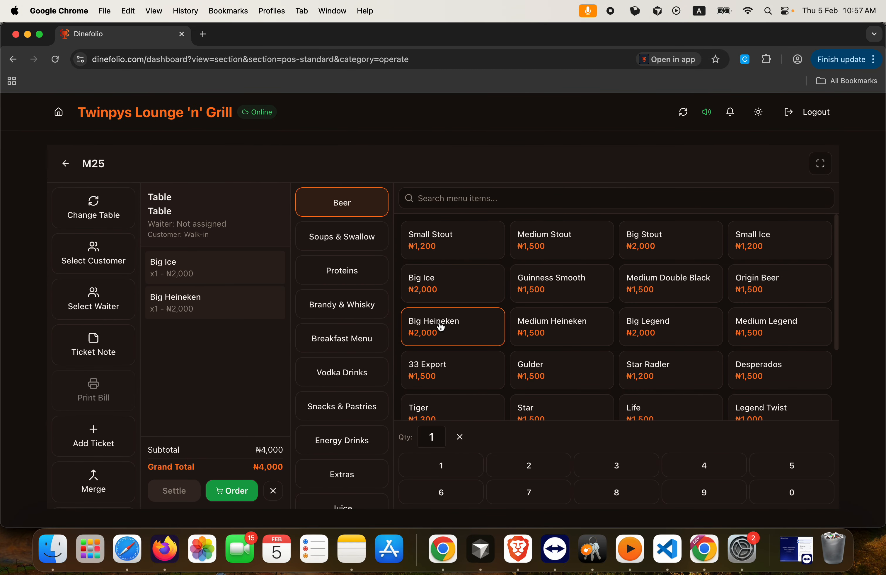
Add one Extra Semo Only, Pounded Yam Only, 5Alive and Fruit Juice to the M25 ticket
click(338, 247)
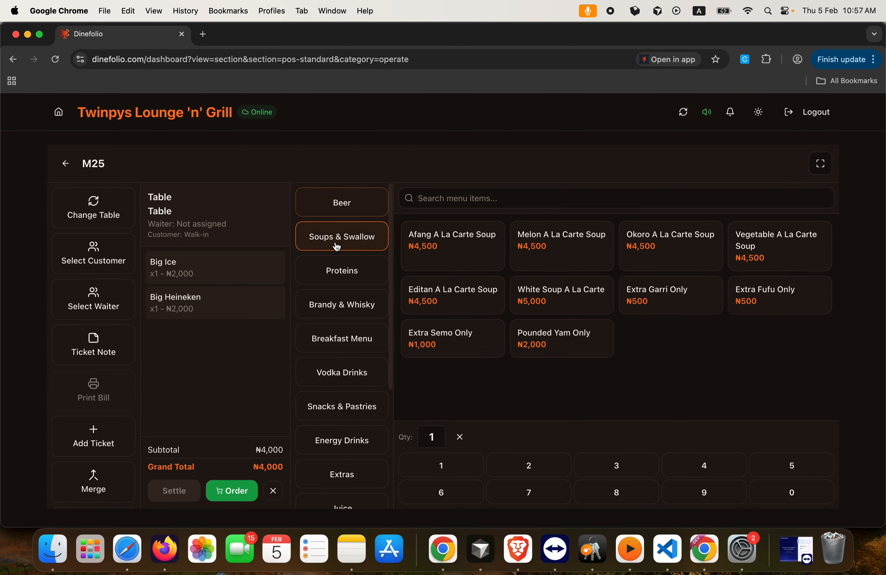
click(462, 350)
click(552, 343)
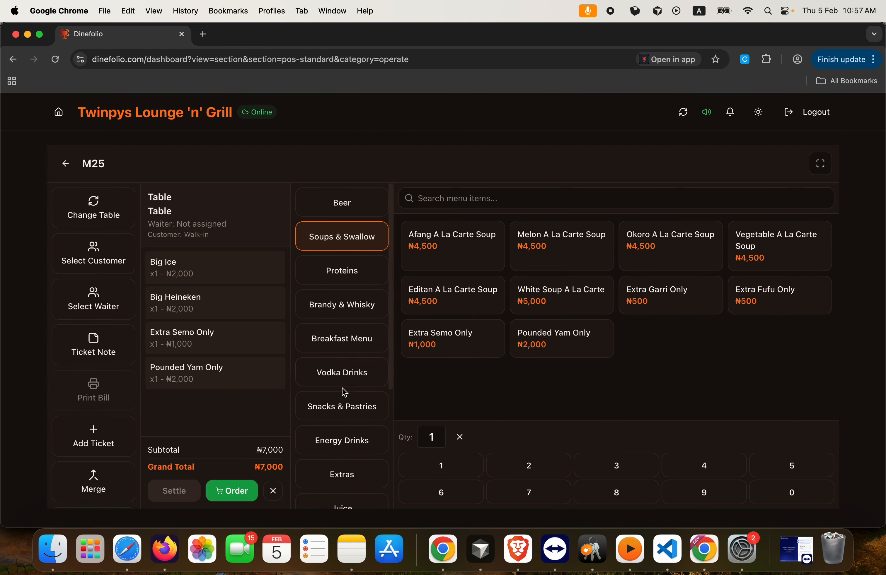
scroll(344, 392, down, 5)
click(340, 347)
click(449, 301)
click(530, 293)
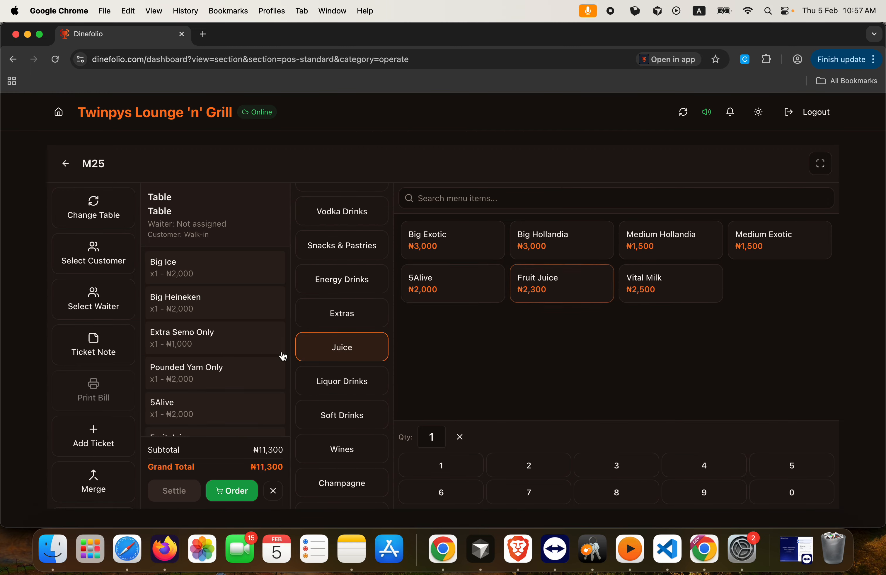
Place the M25 order, assigning the second waiter in the list and entering the customer's name
click(232, 490)
click(335, 289)
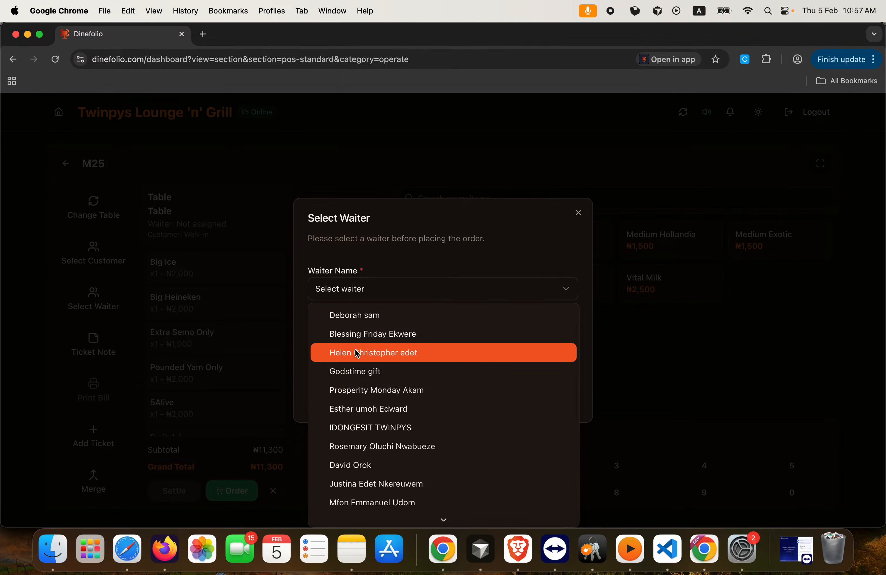
click(354, 336)
click(330, 350)
text(David O)
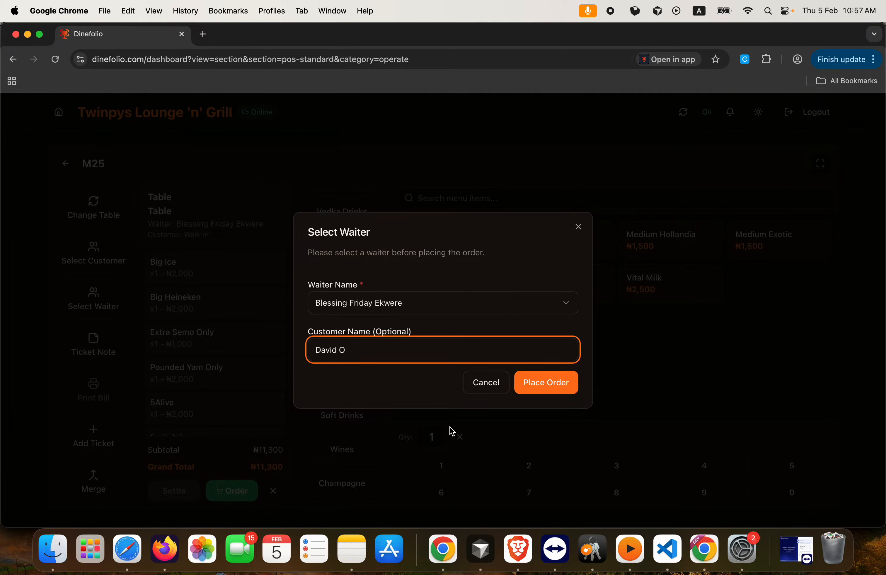
click(543, 384)
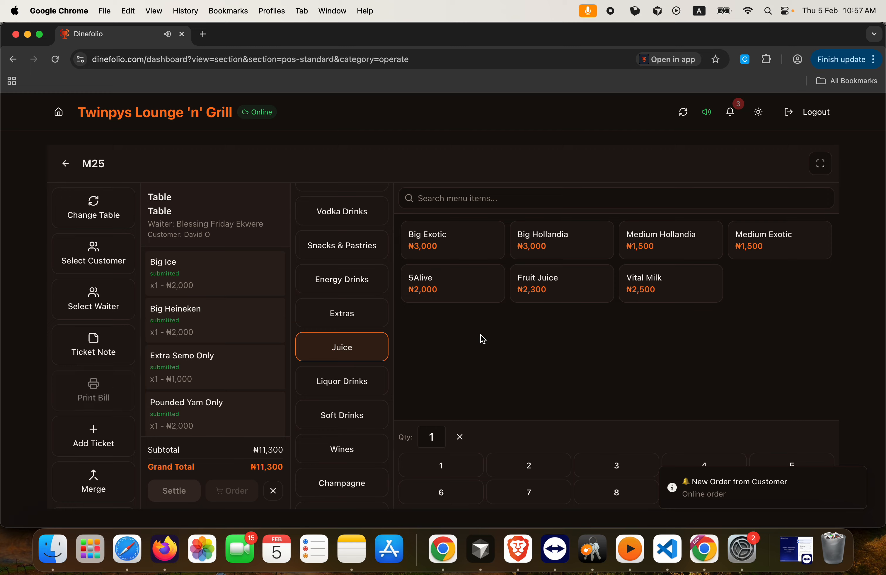
Review the submitted M25 items in full-screen view, return to the customer tickets, and leave full screen
scroll(258, 310, down, 3)
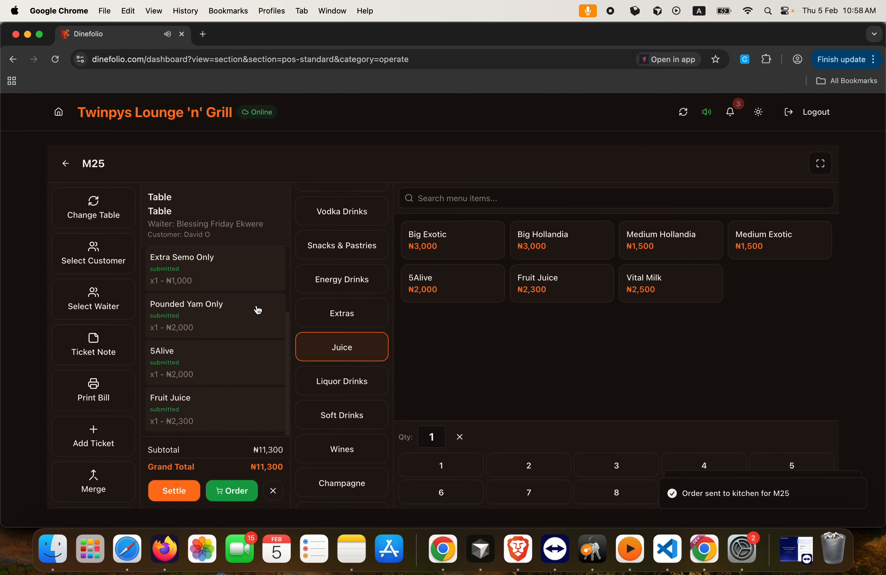
click(824, 168)
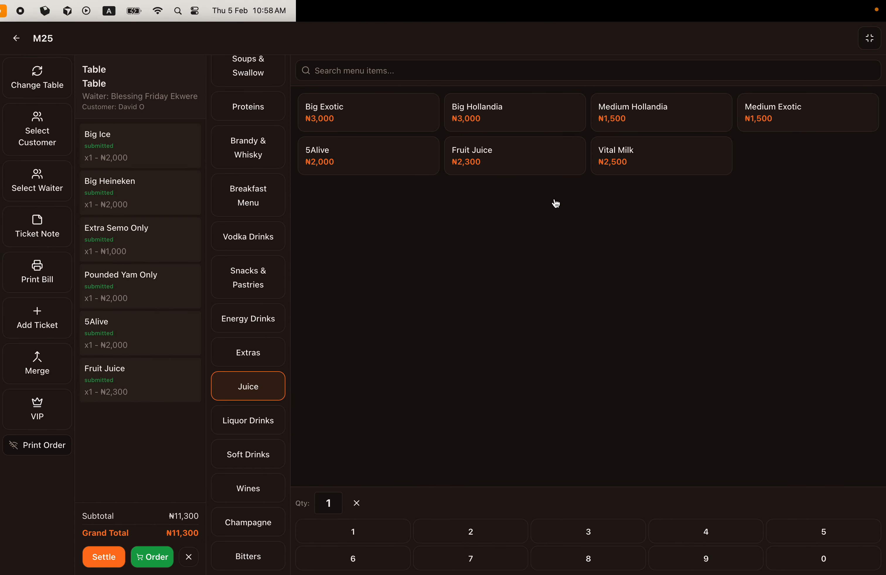
click(16, 44)
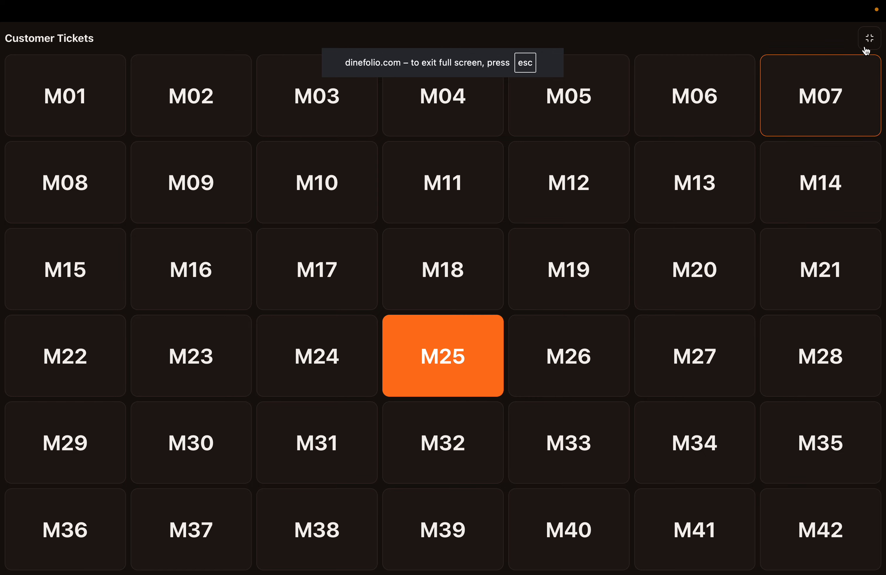
click(872, 39)
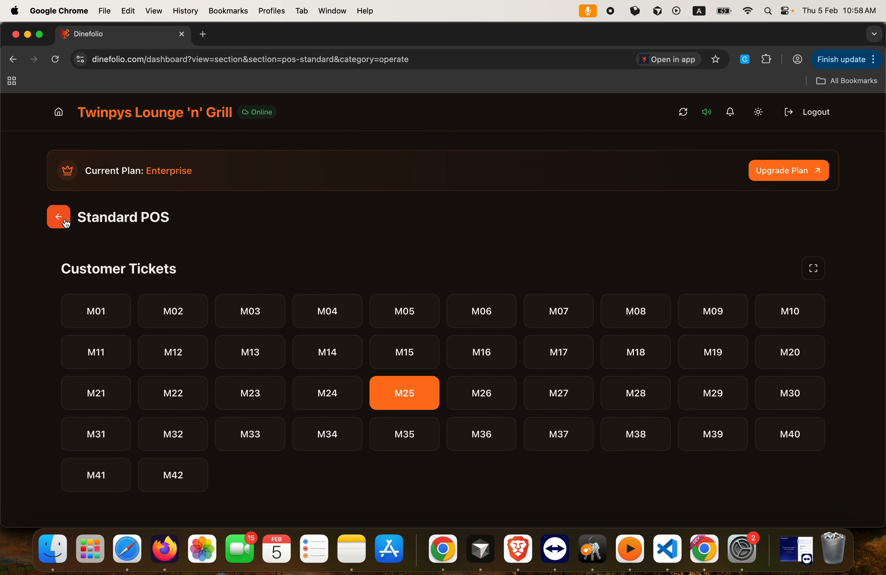
Open Orders from the Operate category and review the new pending POS order's bar and kitchen items
click(64, 220)
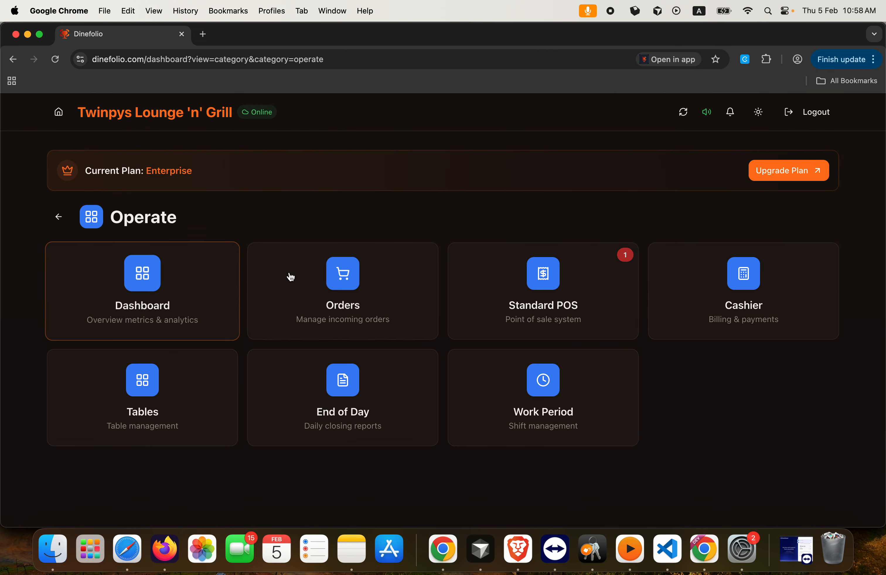
click(306, 284)
scroll(403, 315, down, 8)
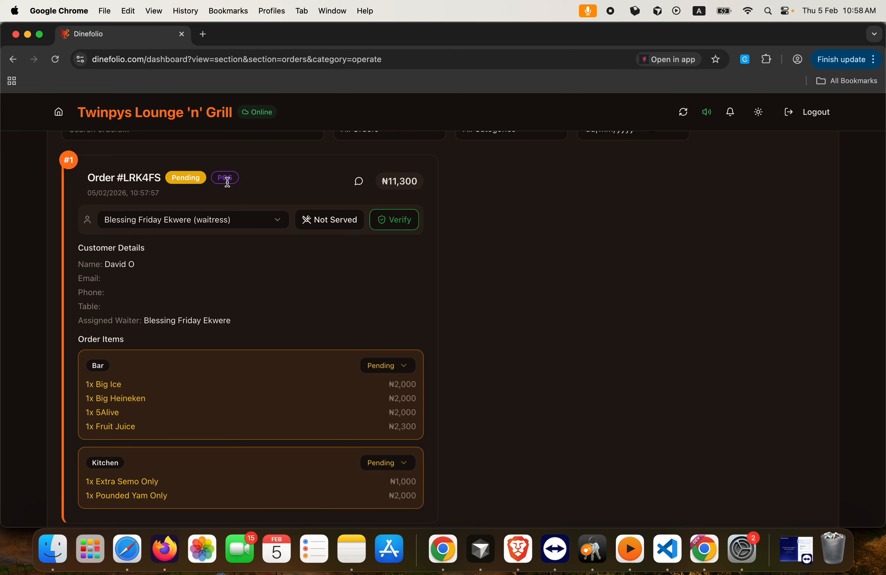
scroll(298, 201, up, 10)
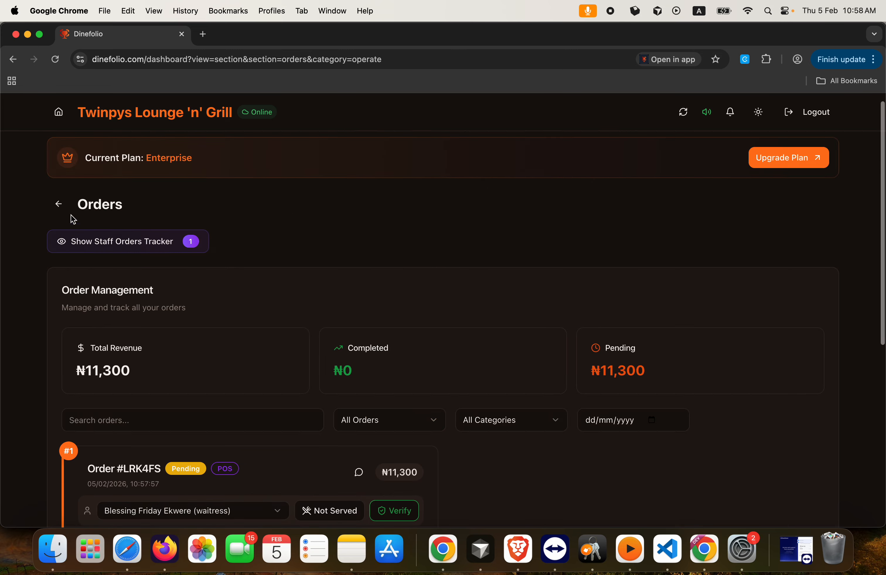
Return to the main dashboard and view the restaurant's menu QR code in the Growth category
click(58, 205)
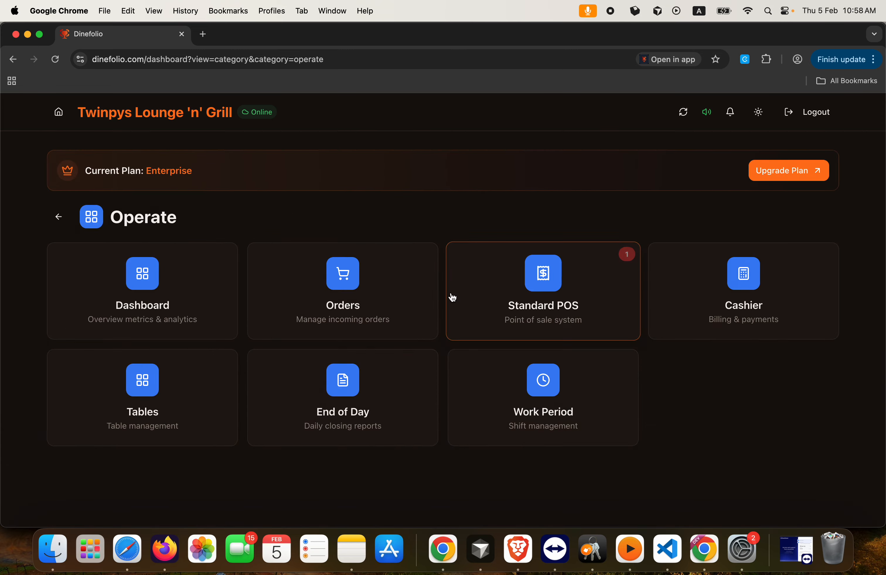
click(56, 221)
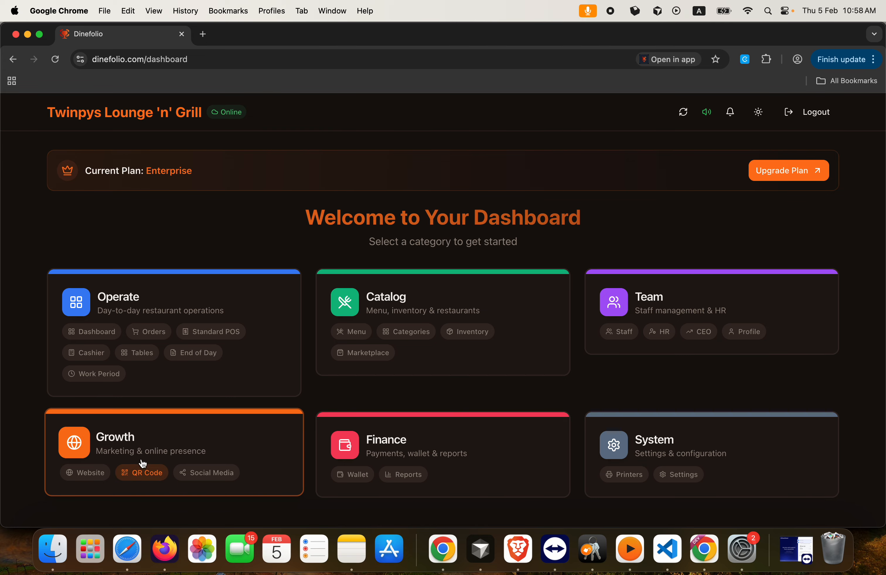
click(140, 467)
click(375, 272)
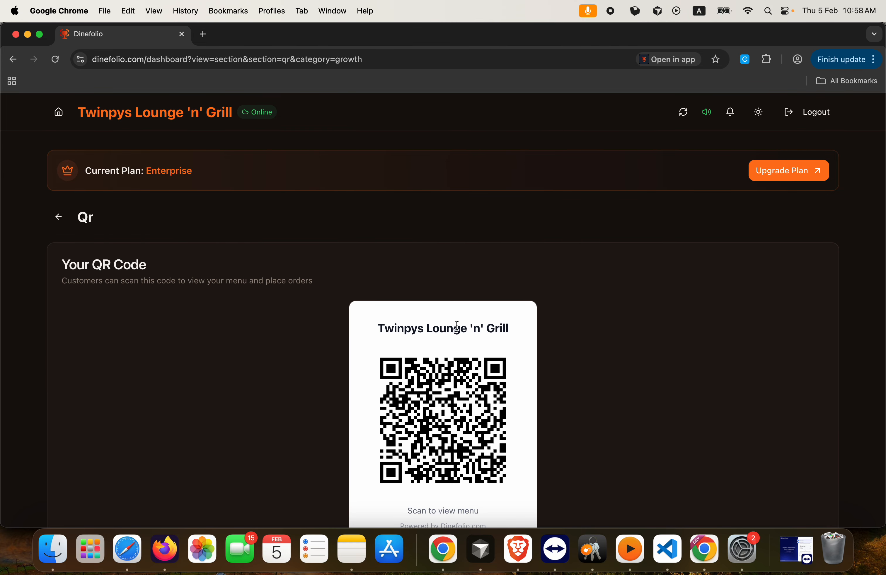
scroll(457, 325, down, 2)
scroll(456, 326, down, 1)
scroll(500, 265, down, 1)
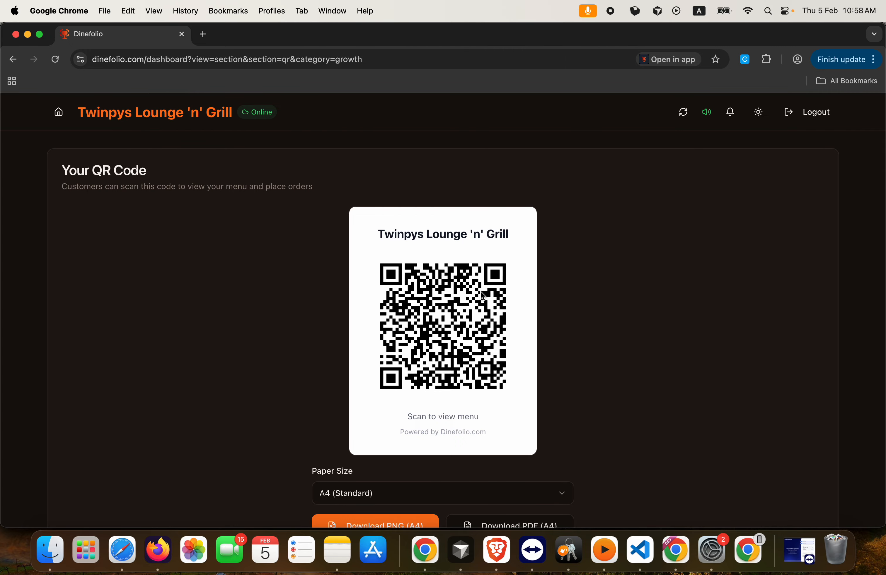
Copy the restaurant's menu URL and open it in a new browser tab
scroll(480, 357, down, 5)
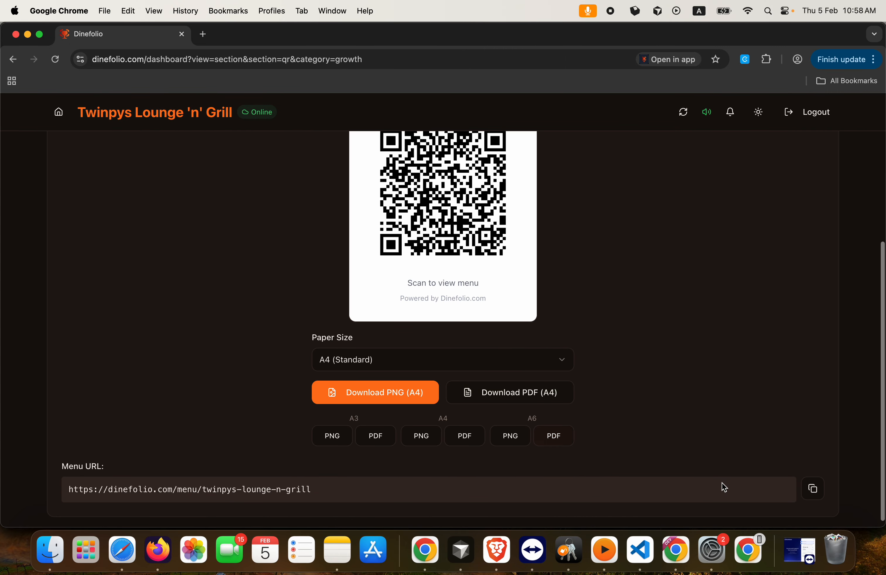
click(811, 488)
click(203, 34)
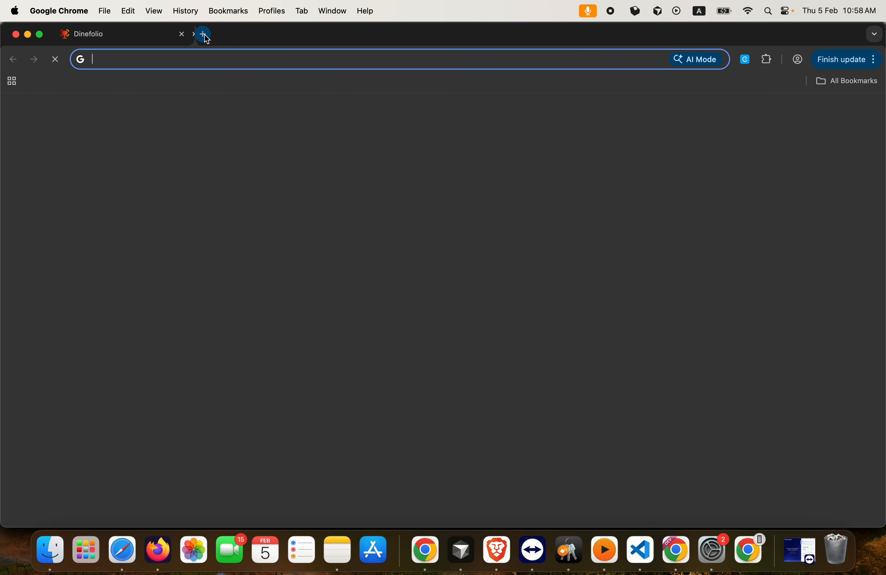
click(214, 64)
key(super+v)
key(Return)
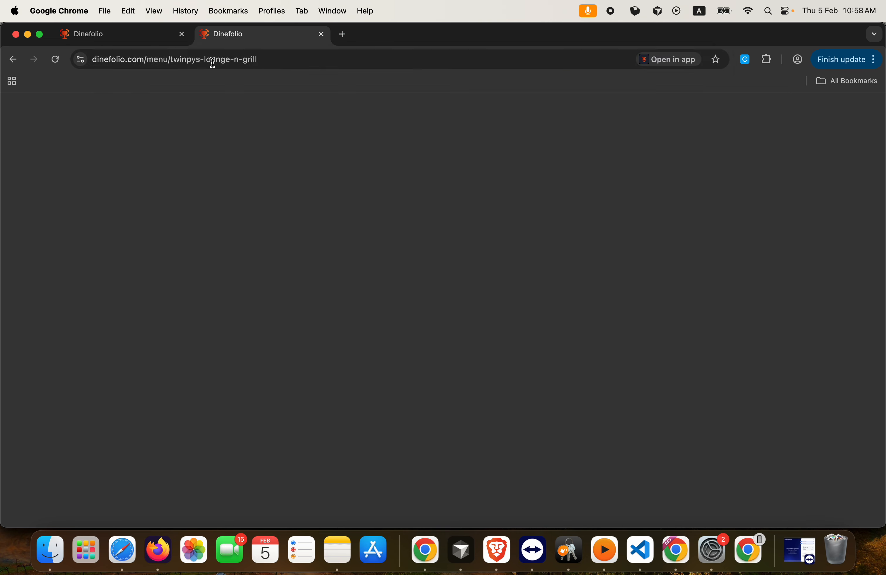
Return to the dashboard's QR code page and review the code with its paper size and download options
click(114, 44)
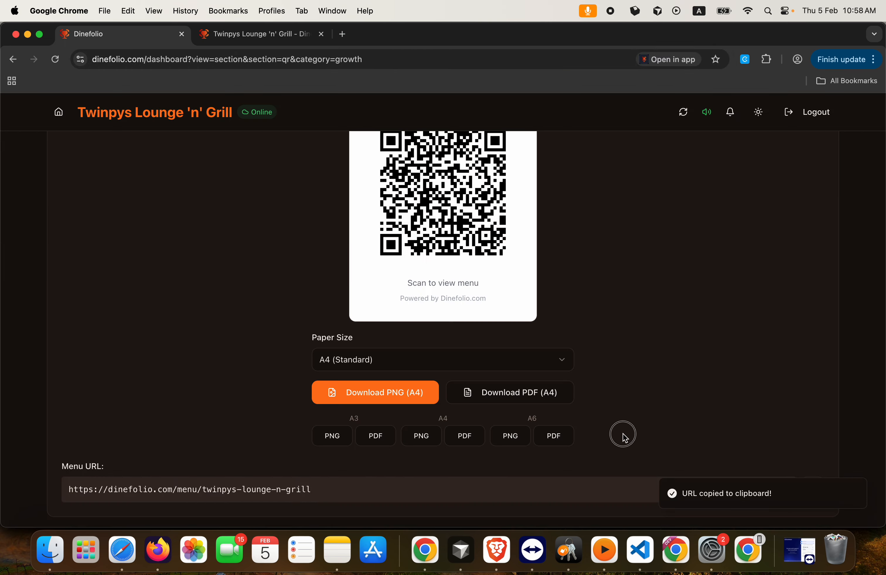
scroll(428, 224, up, 2)
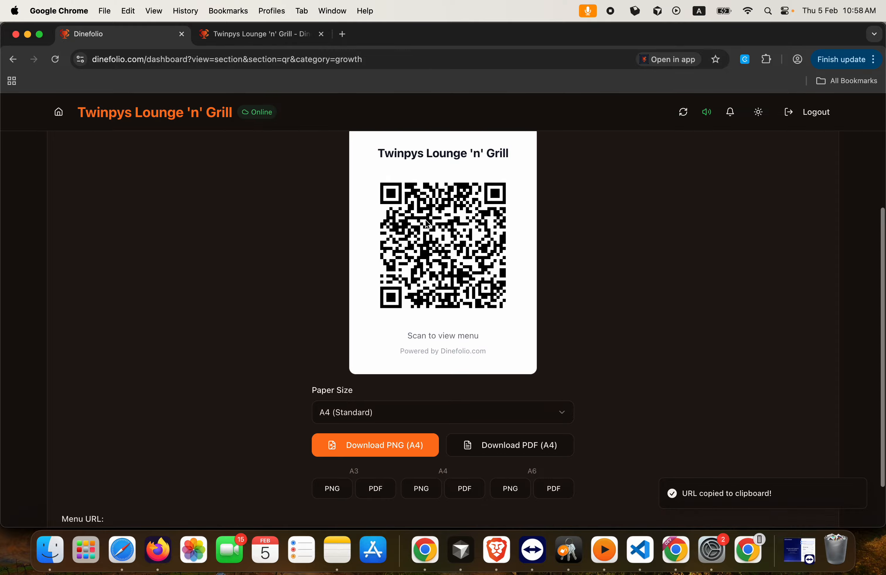
scroll(373, 336, down, 3)
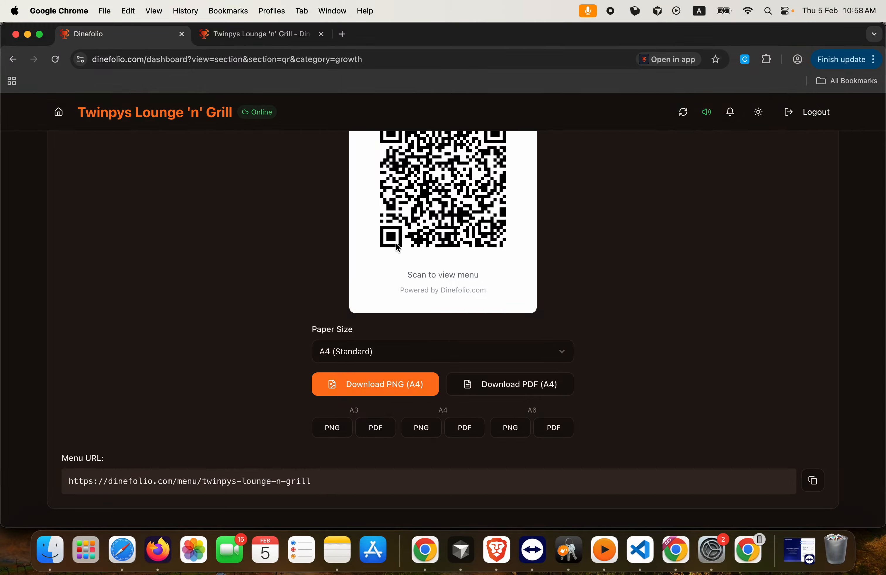
On the customer menu, add two Melon A La Carte Soup and one Vegetable A La Carte Soup from Soups & Swallow
click(245, 39)
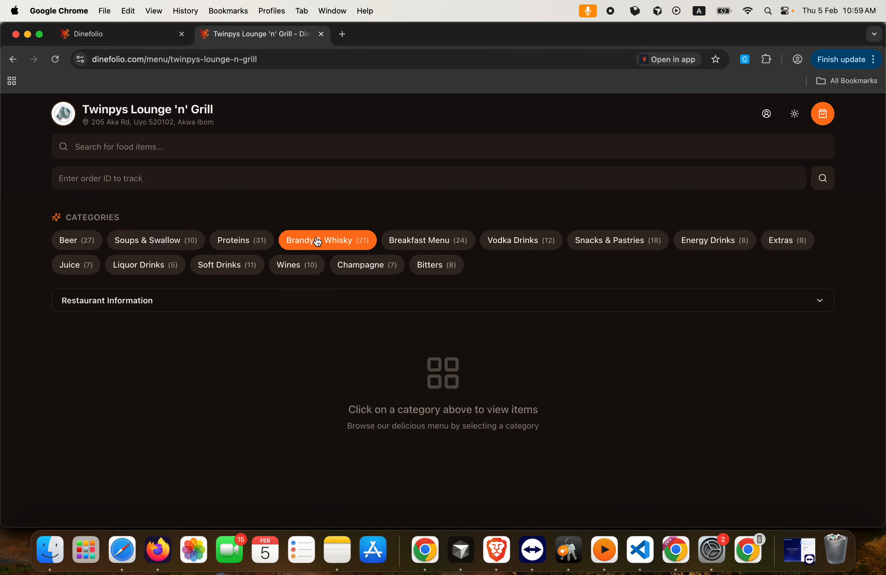
click(154, 241)
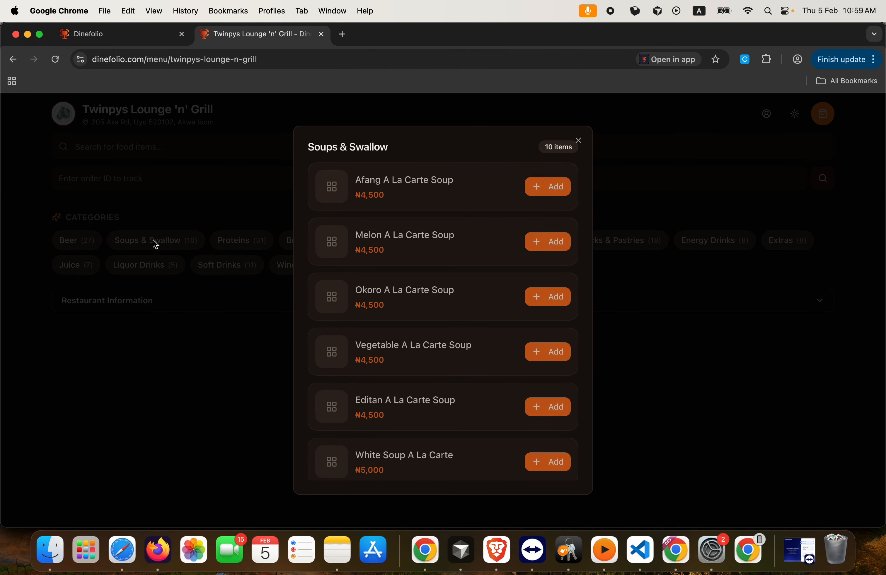
click(546, 241)
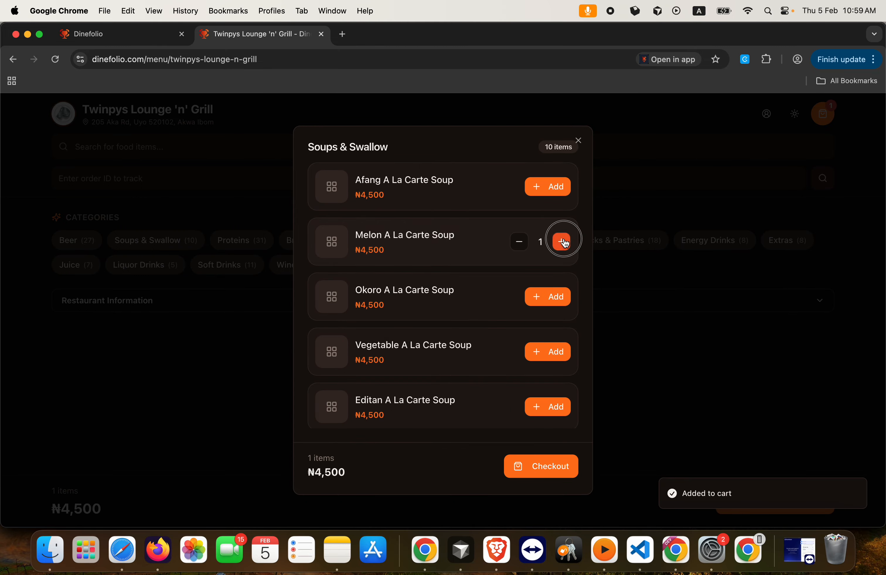
click(561, 241)
click(554, 352)
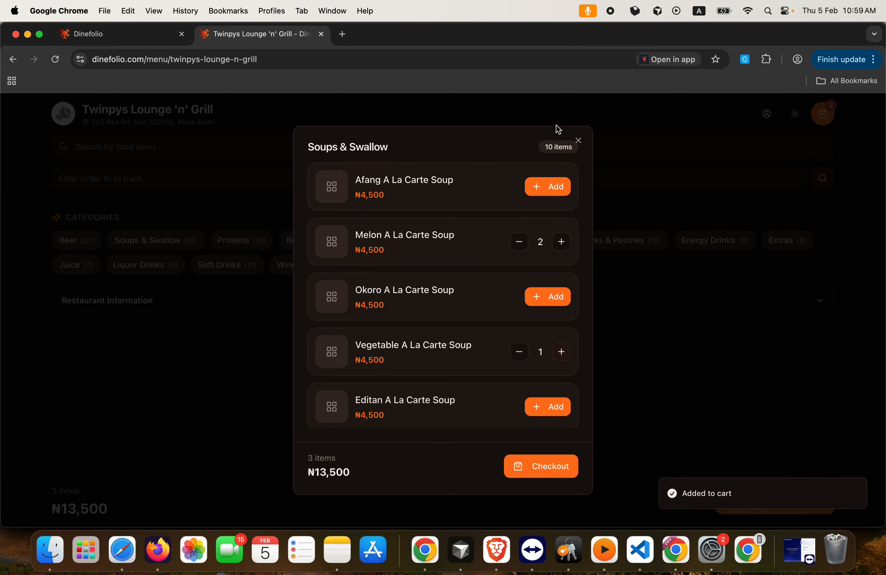
click(578, 141)
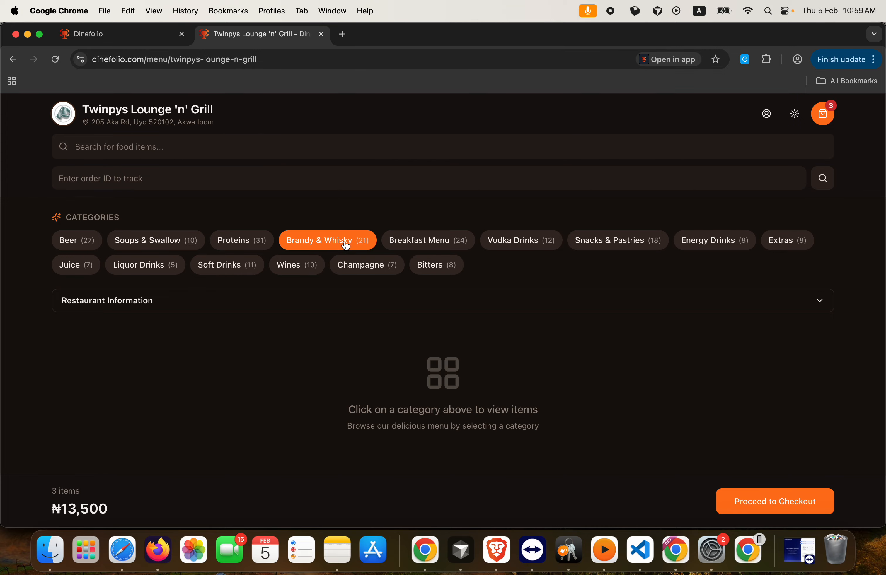
Add three Glenfiddich 12yrs from the Brandy & Whisky category to the cart
click(347, 246)
click(566, 299)
click(563, 298)
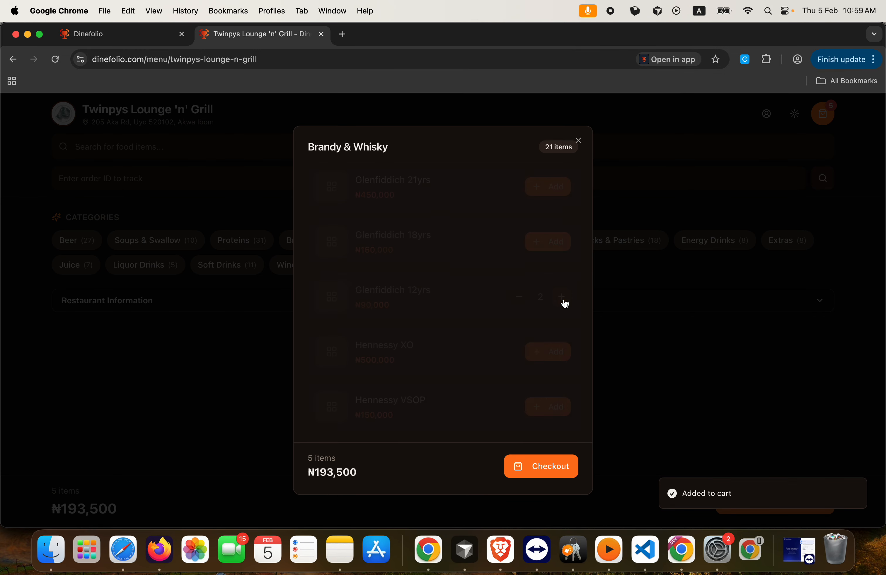
click(562, 297)
click(578, 141)
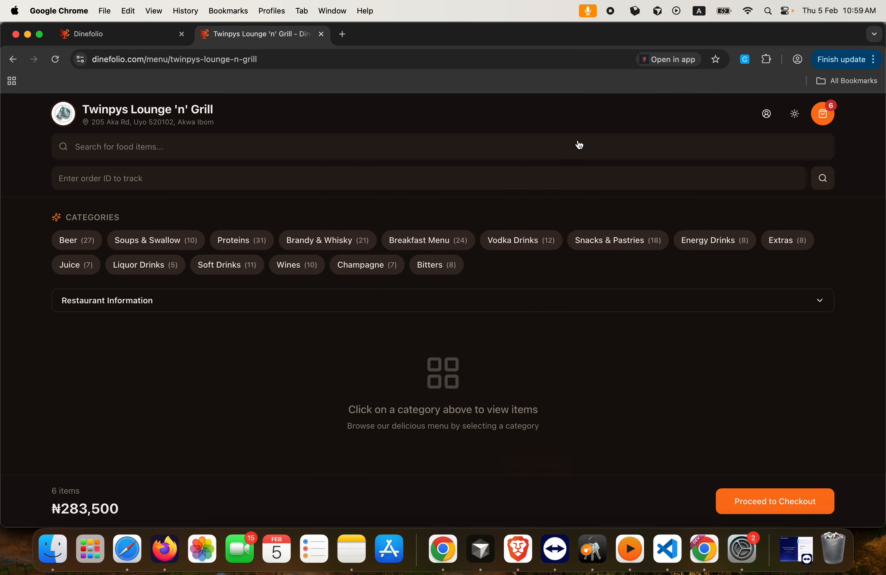
Proceed to checkout and enter the customer's name and table number 3
click(763, 503)
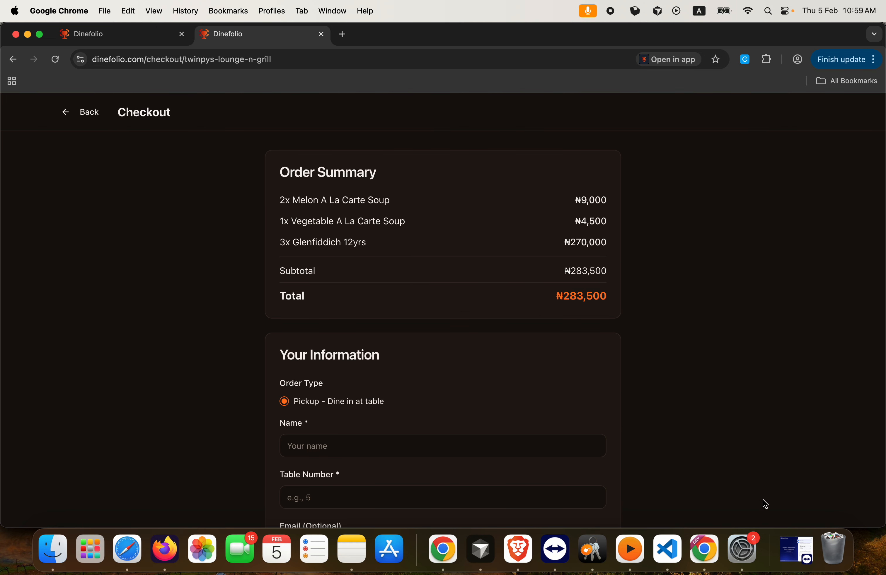
scroll(348, 417, down, 3)
click(292, 341)
text(Ezekiel)
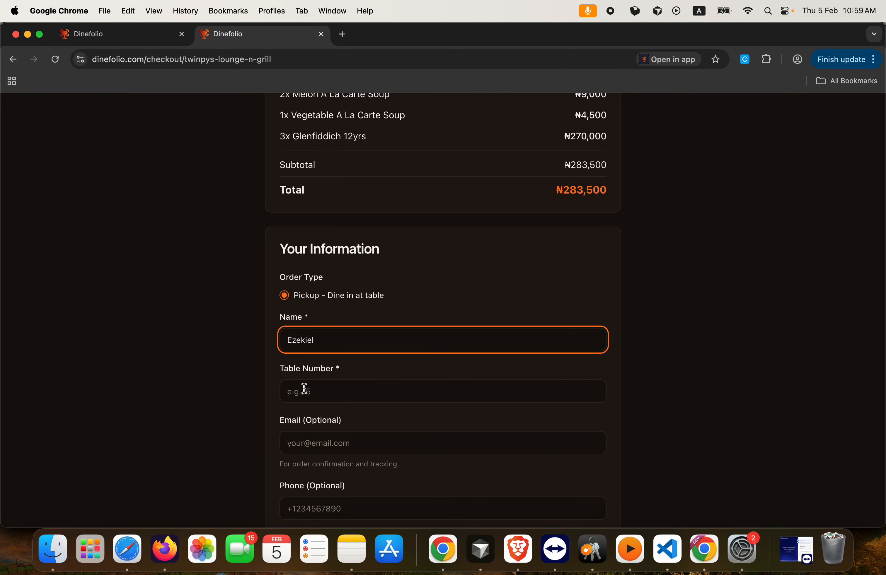
click(305, 389)
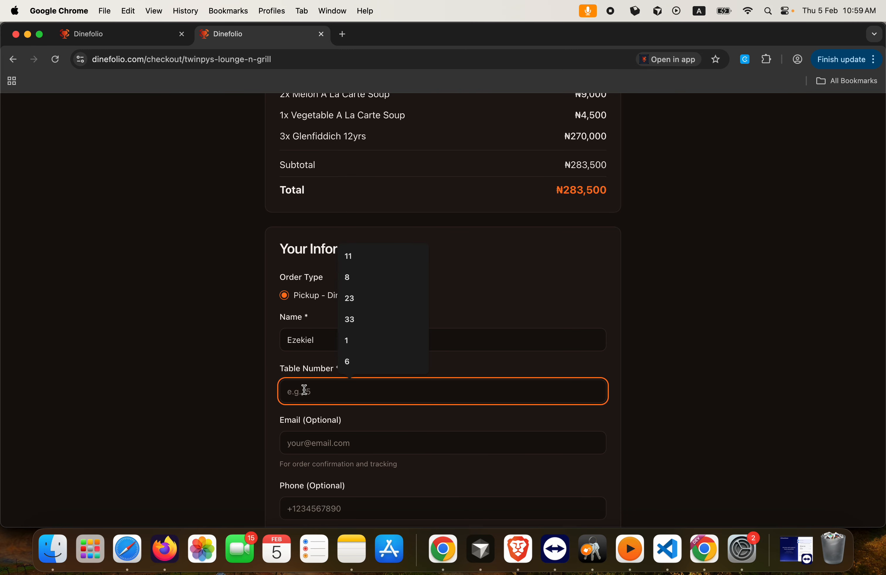
text(3)
click(365, 362)
scroll(365, 362, down, 3)
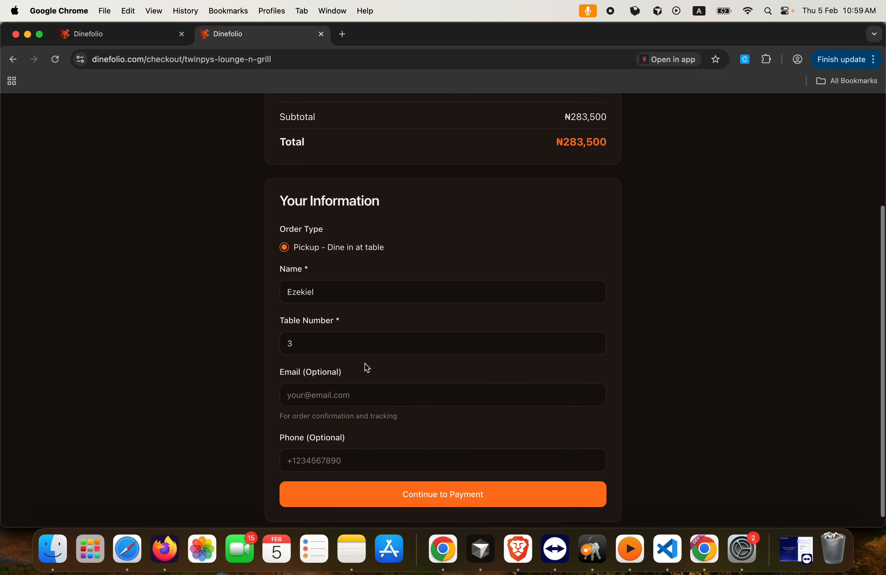
Continue to payment, choose Pay in Restaurant, and place the order
click(408, 489)
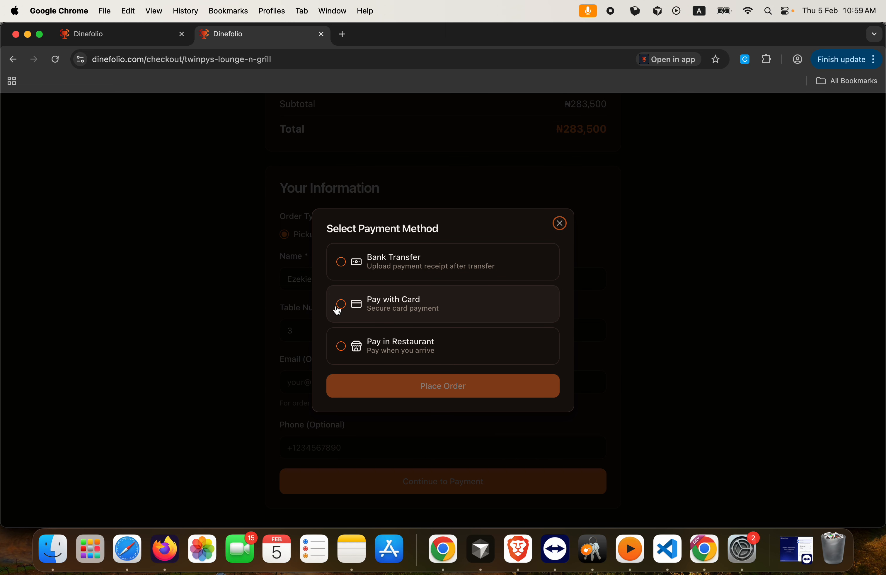
click(341, 348)
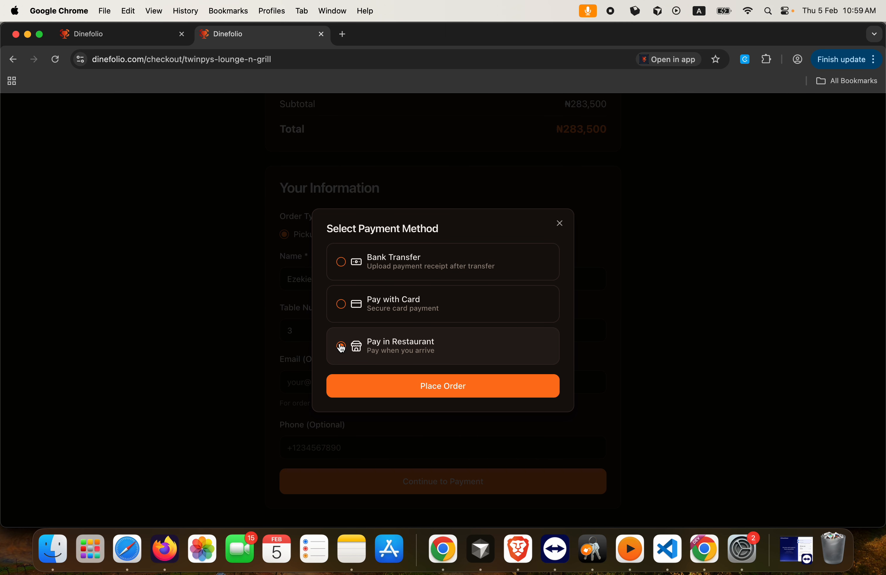
click(391, 388)
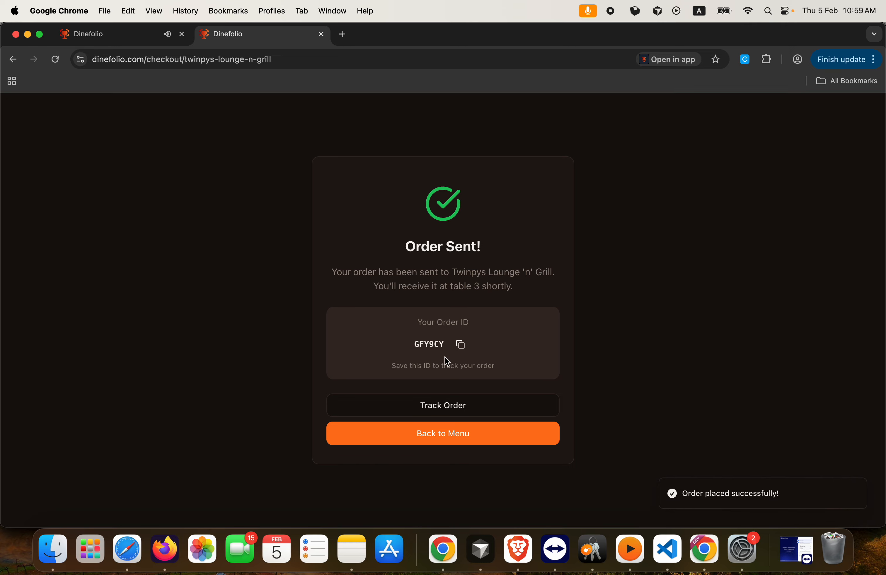
Return to the dashboard, open the new order from its notification, and review the QR code order's details
click(149, 39)
scroll(269, 262, up, 8)
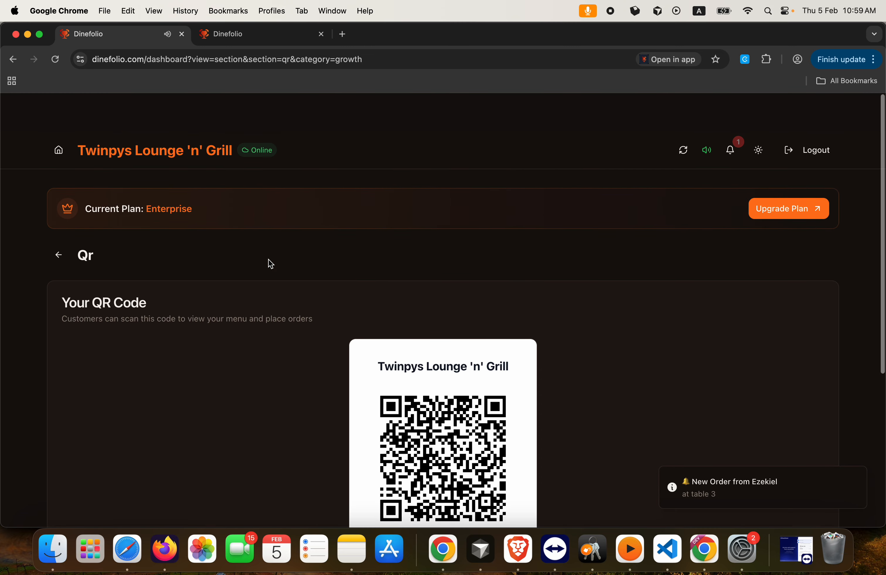
click(730, 112)
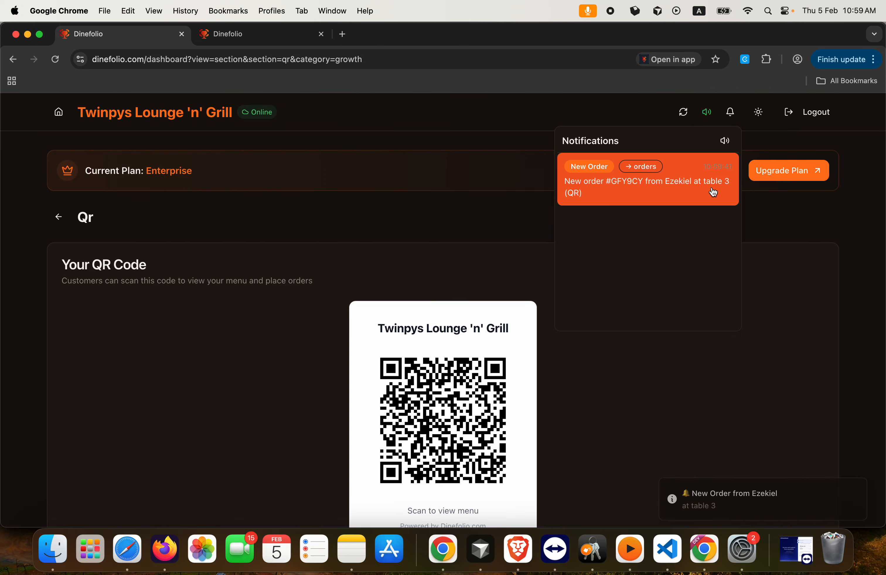
click(632, 186)
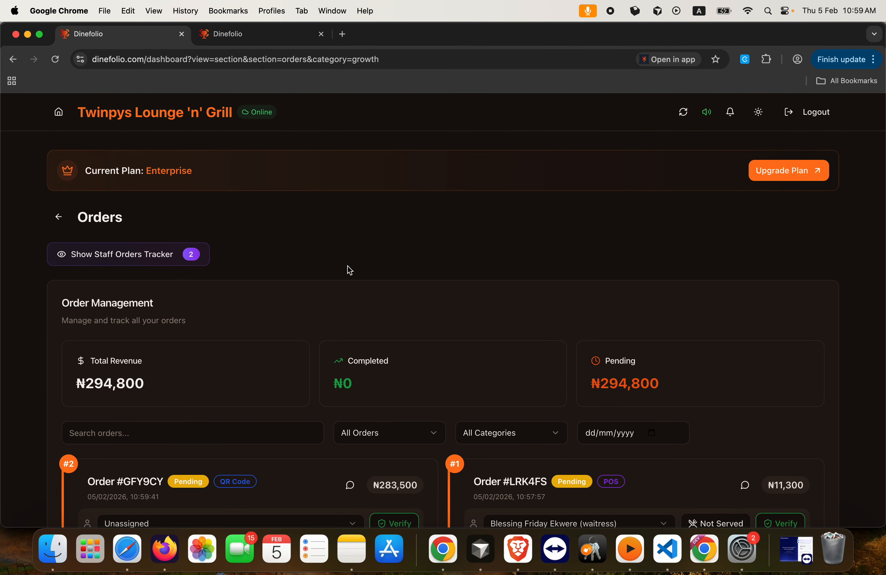
scroll(348, 269, down, 10)
scroll(362, 301, up, 3)
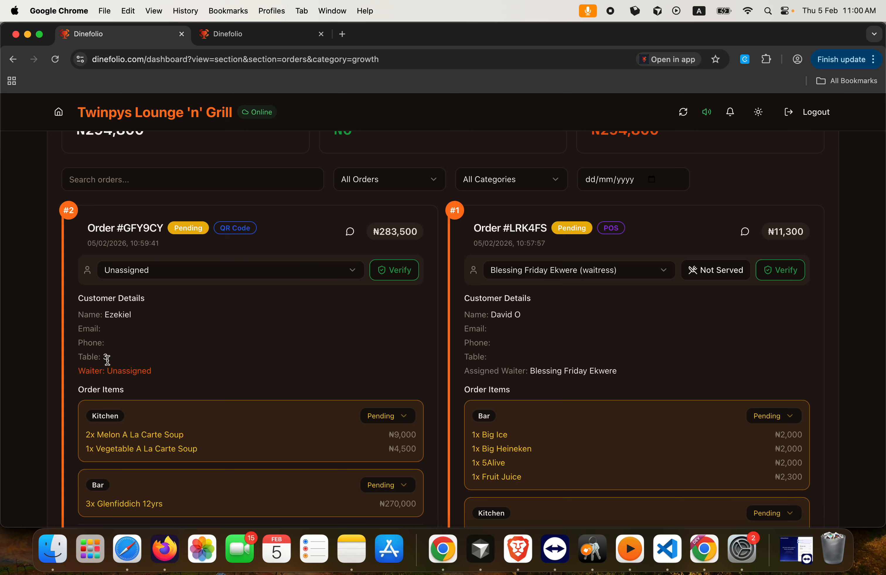
Assign the fifth staff member in the list, a waitress, to the table 3 QR code order
click(171, 277)
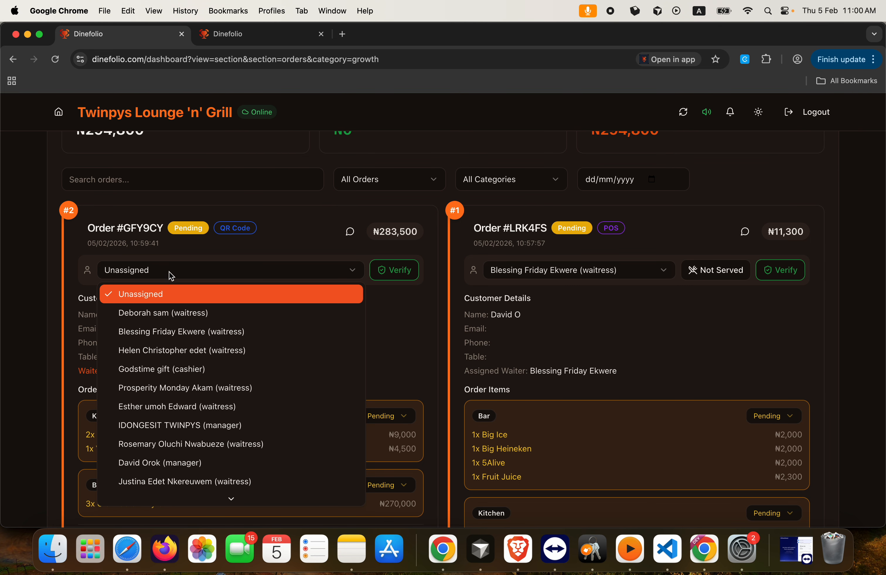
click(163, 257)
click(150, 271)
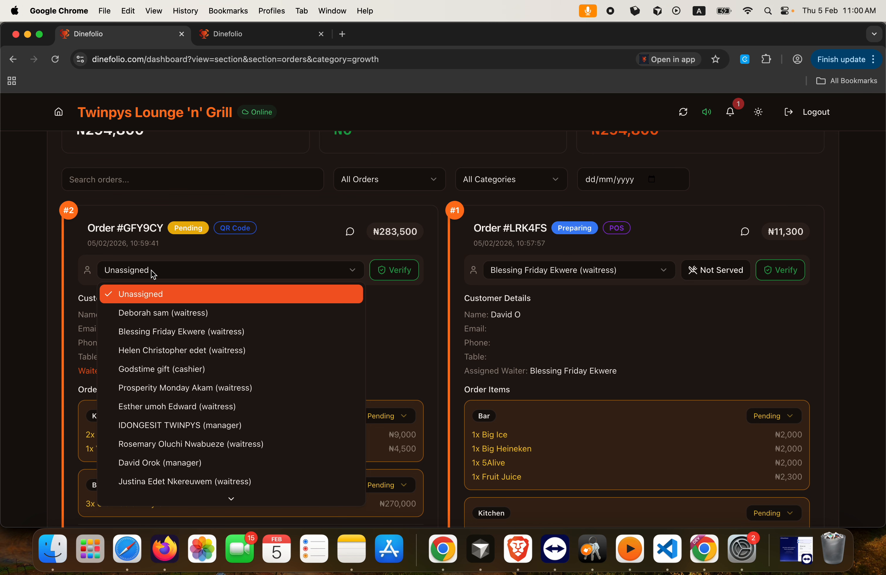
click(169, 388)
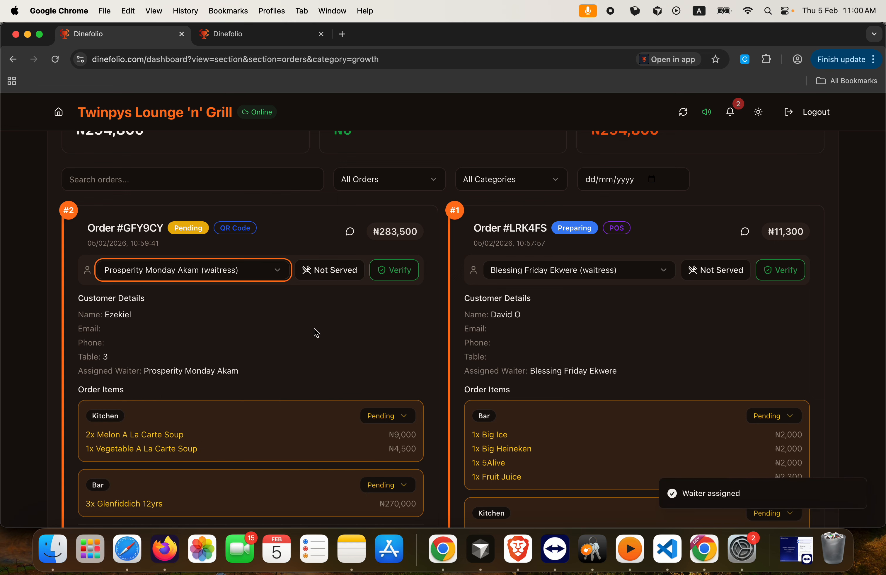
Verify both the table 3 QR code order and the POS order
scroll(316, 332, down, 5)
scroll(317, 333, up, 3)
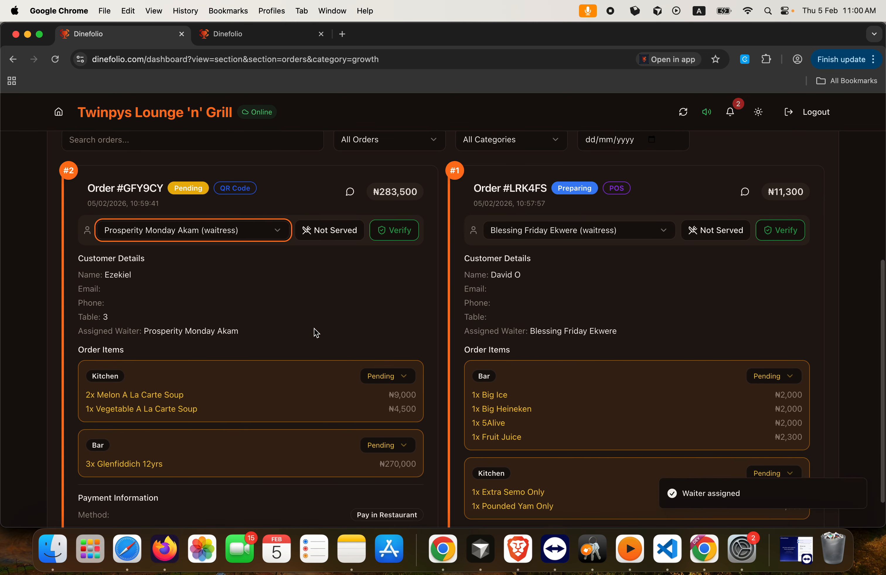
scroll(316, 333, up, 3)
click(398, 292)
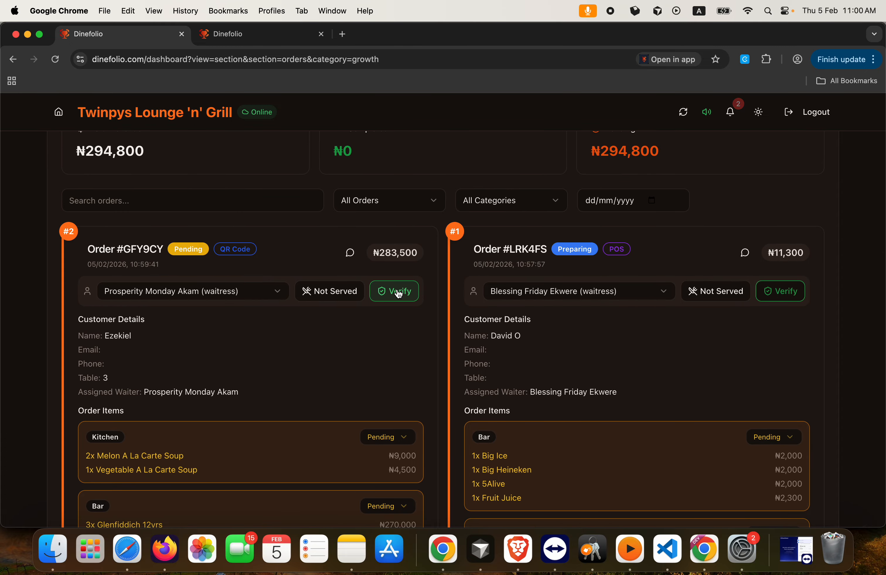
click(789, 291)
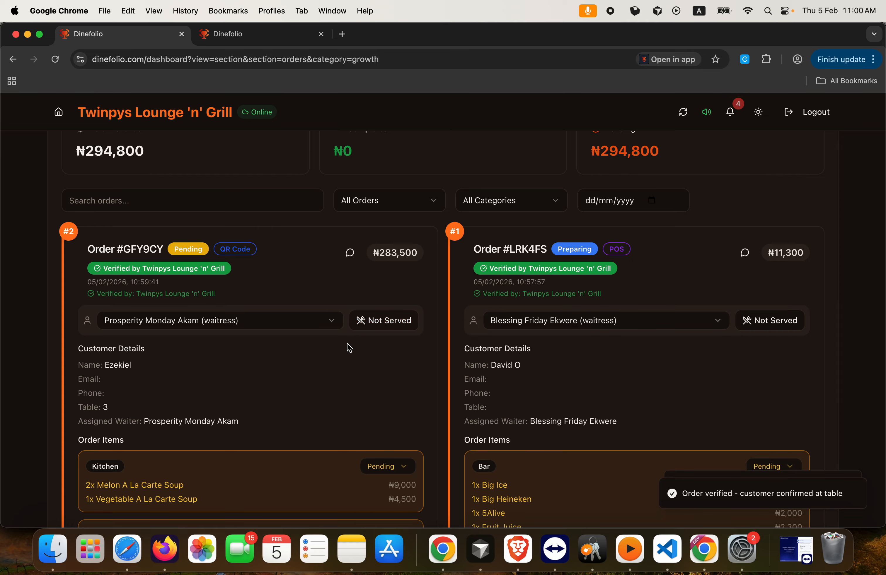
View the preparation status options for the QR code order's kitchen items and close them without choosing one
scroll(348, 346, down, 3)
click(407, 397)
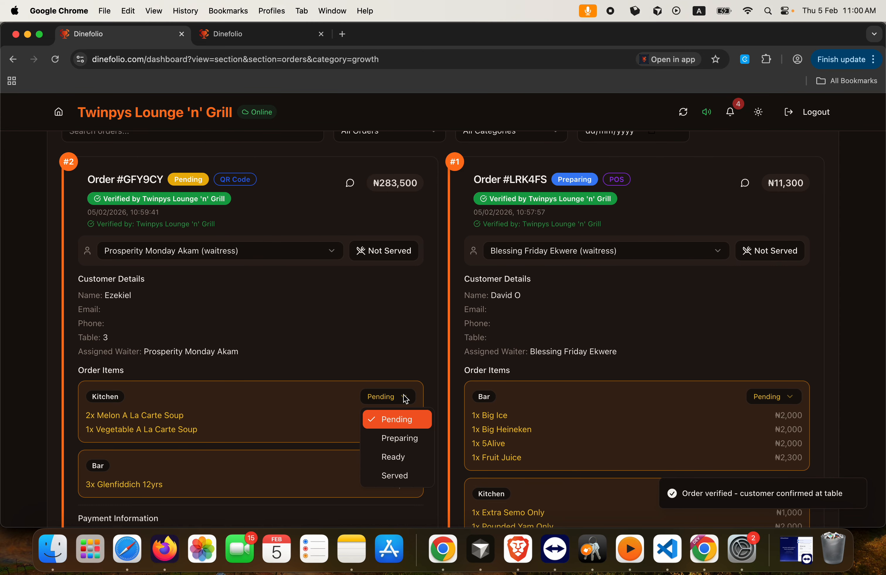
click(390, 338)
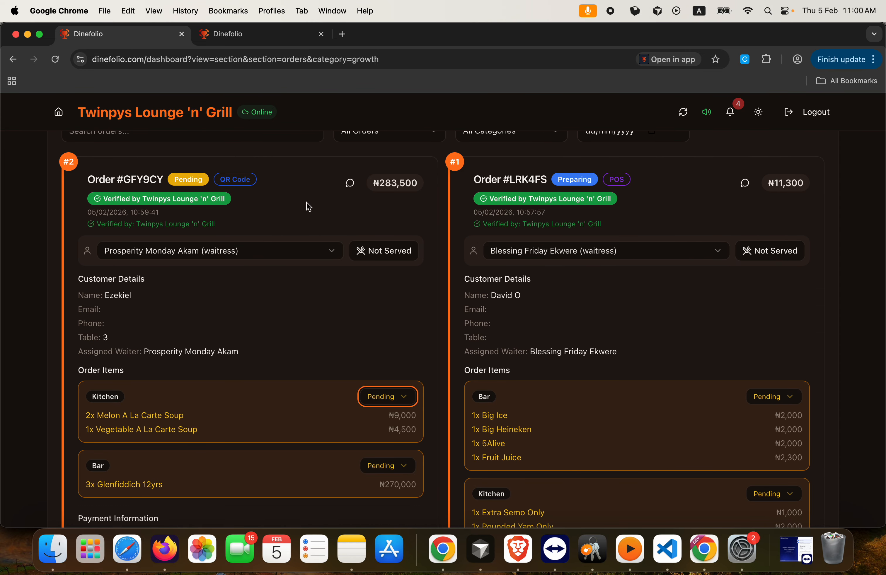
Switch to the customer's order confirmation, track the order, and review its kitchen and bar preparation progress
click(242, 40)
click(450, 413)
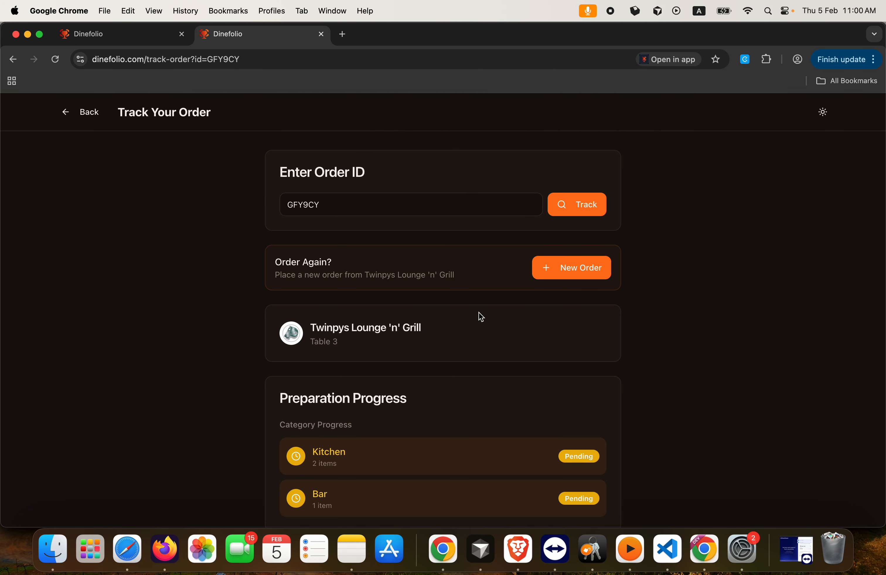
scroll(481, 316, down, 2)
scroll(527, 306, down, 4)
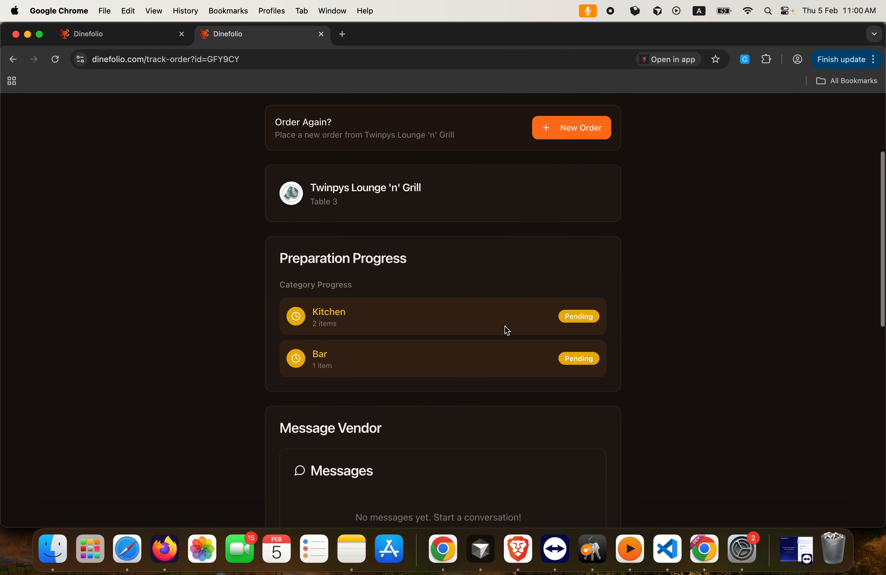
scroll(507, 331, down, 1)
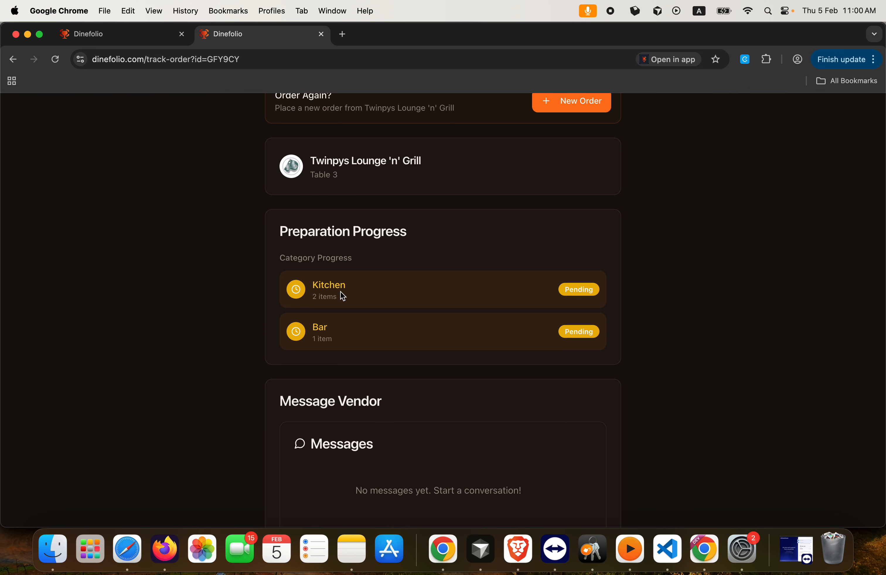
Return to the restaurant's order list and set the kitchen items of the table 3 QR code order to Ready
scroll(359, 289, down, 10)
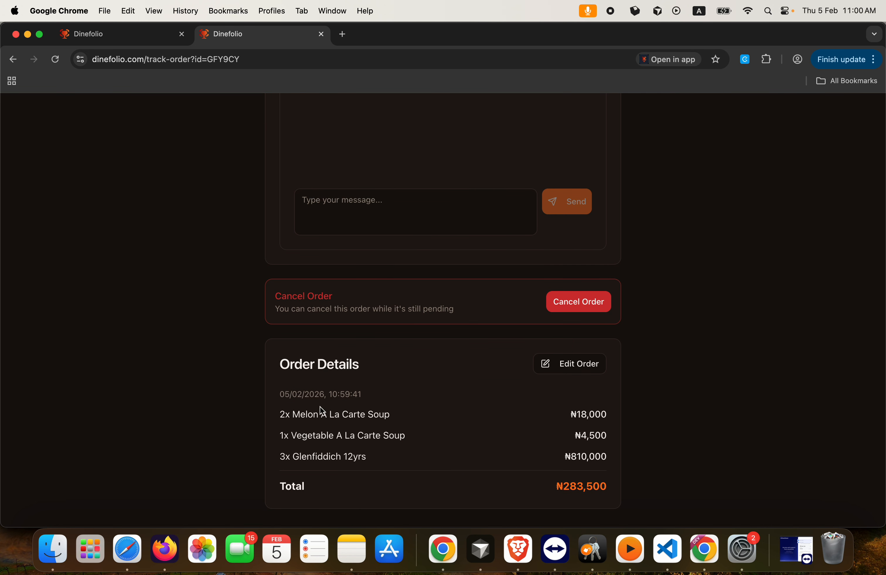
scroll(321, 439, up, 15)
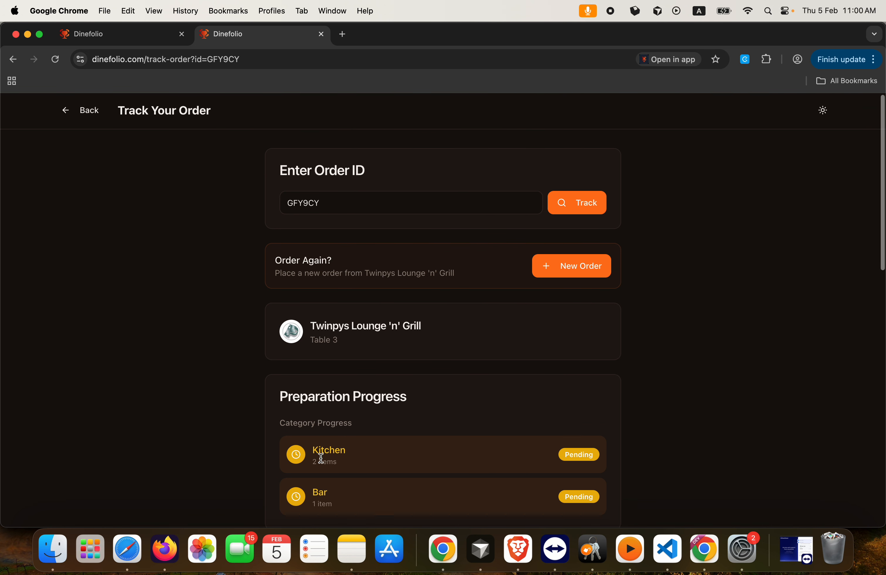
scroll(321, 458, down, 3)
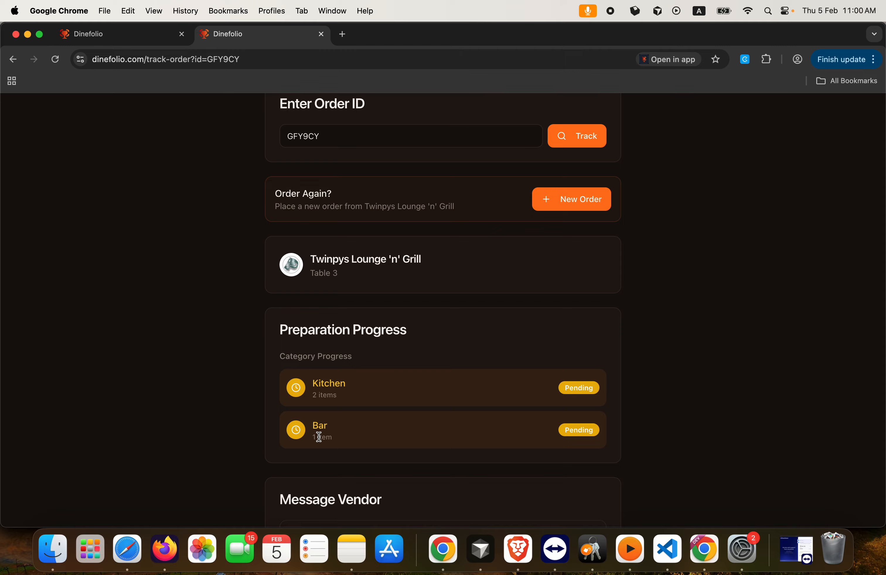
click(133, 38)
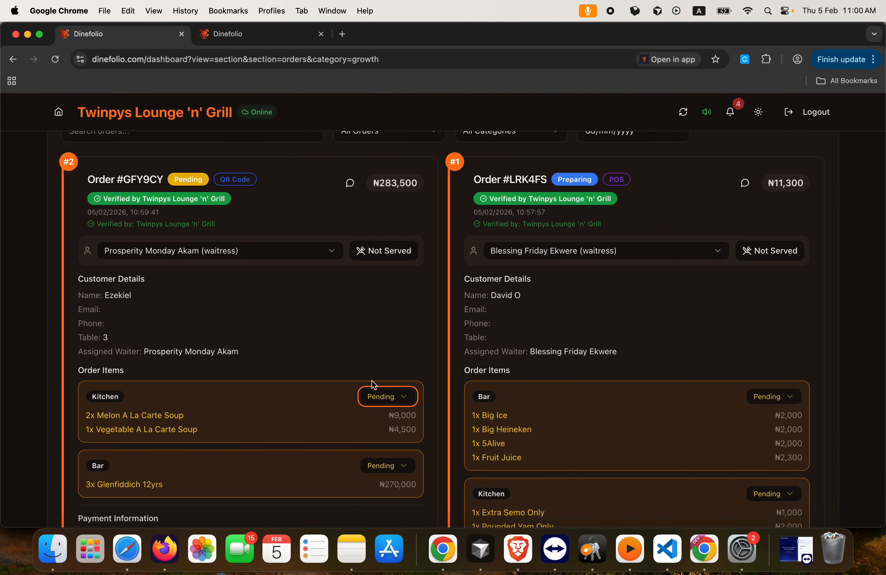
click(394, 407)
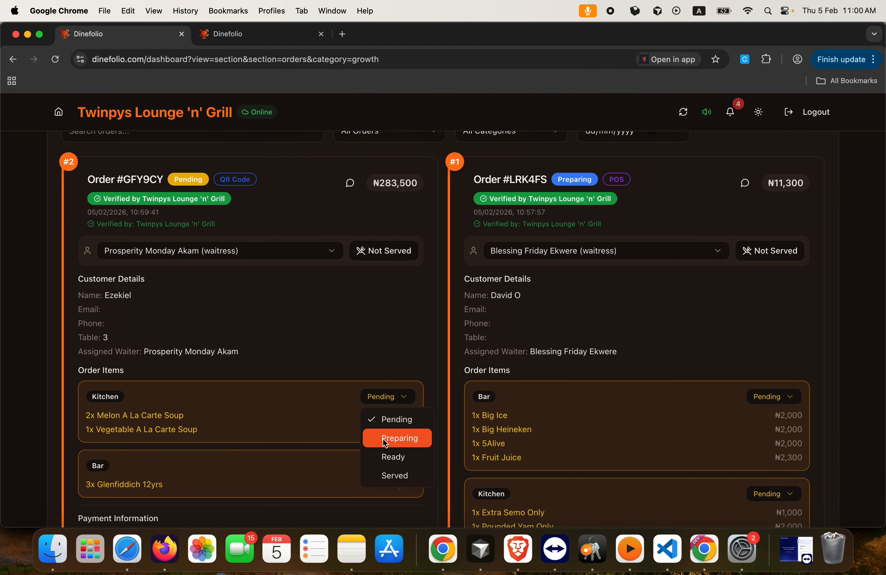
click(385, 460)
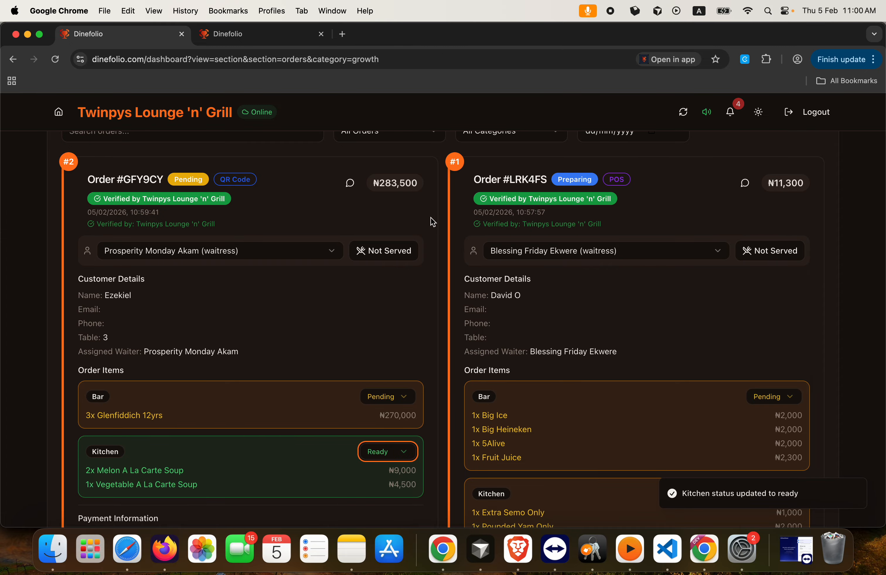
Reload the customer's tracking page and check the kitchen's preparation progress
click(265, 41)
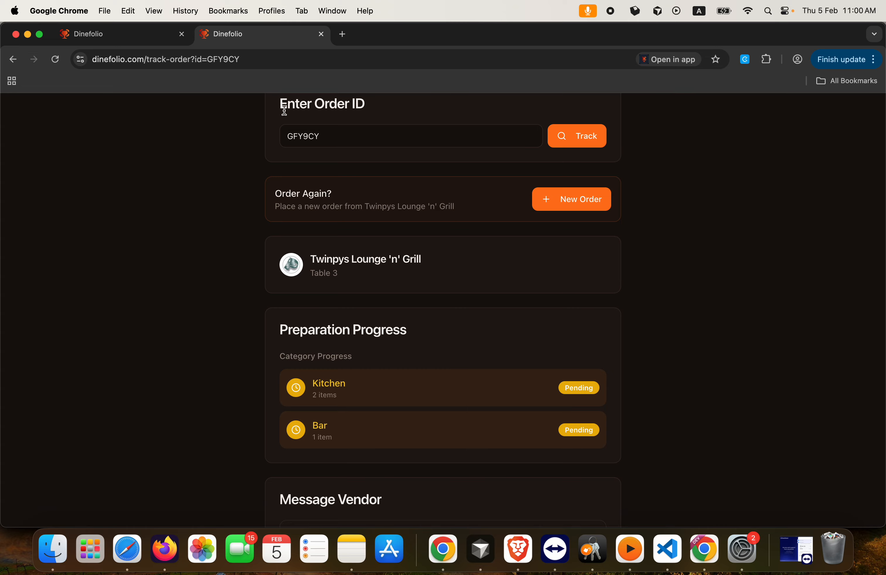
click(56, 60)
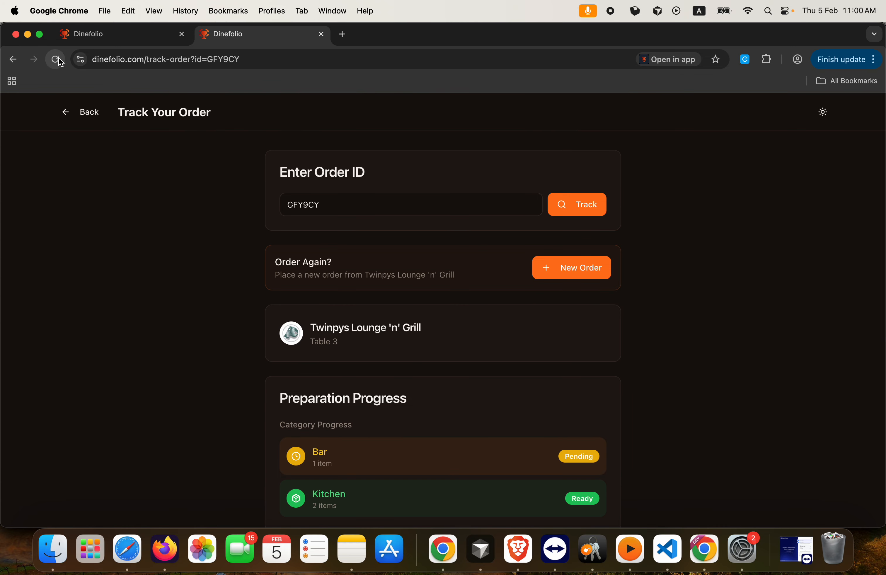
scroll(522, 296, down, 5)
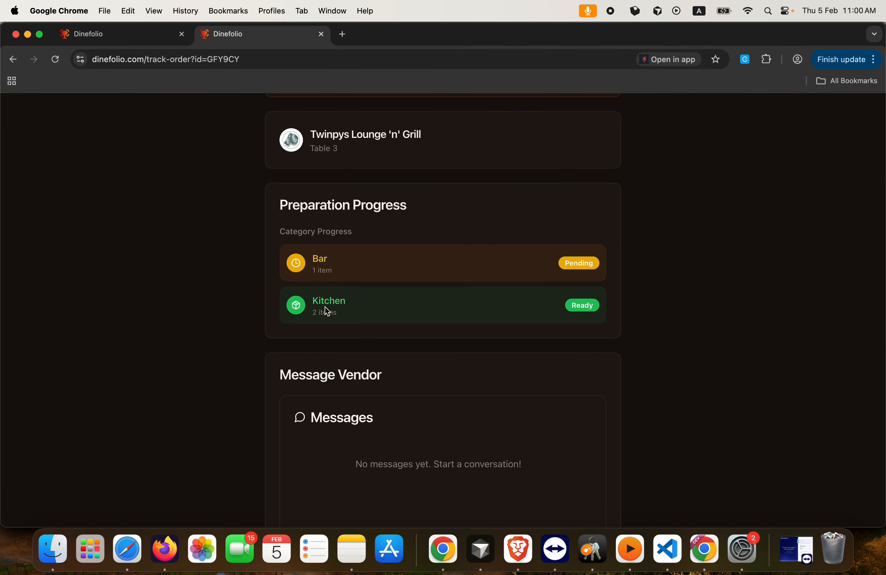
Switch back to the restaurant's order list and set the QR code order's bar items to Ready
click(149, 37)
scroll(243, 370, down, 3)
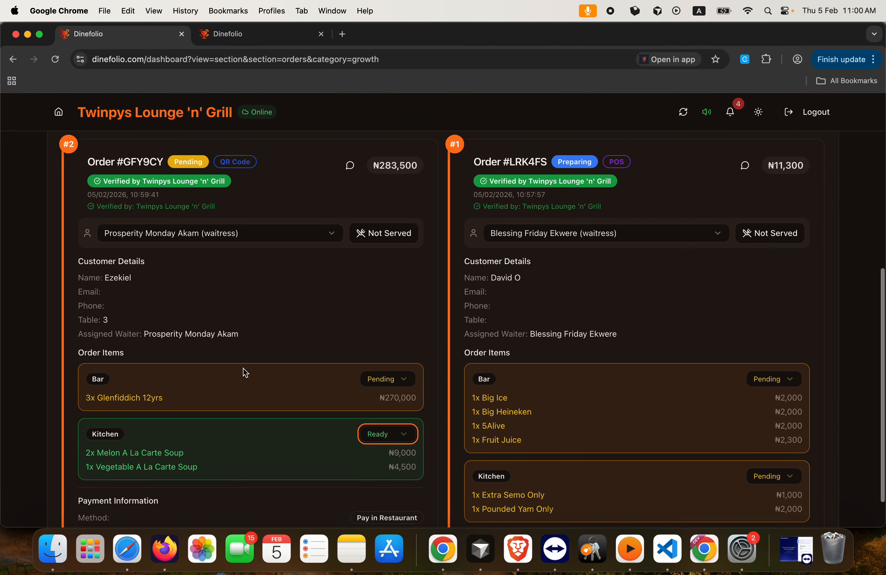
click(401, 335)
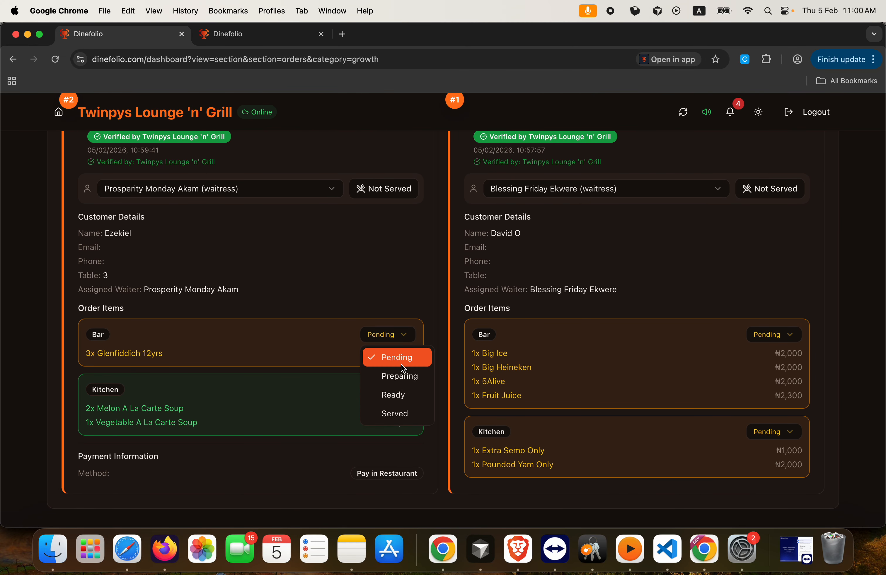
click(397, 399)
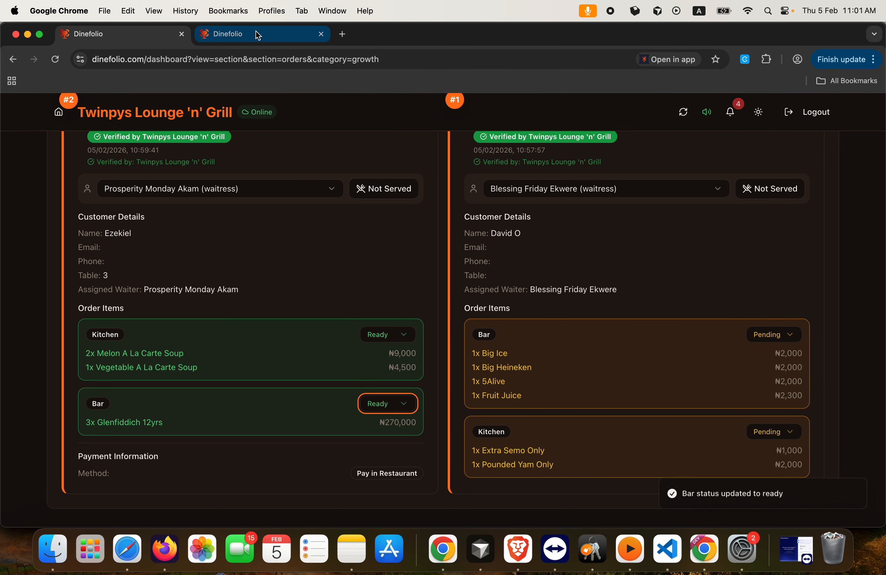
Refresh the customer's order tracking and review the progress of both the kitchen and bar categories
click(257, 34)
click(56, 60)
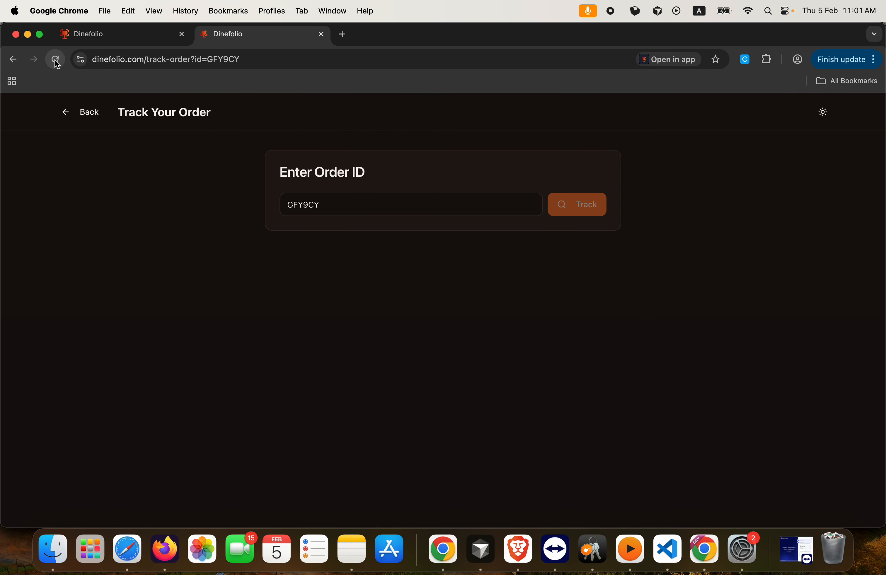
scroll(512, 398, down, 3)
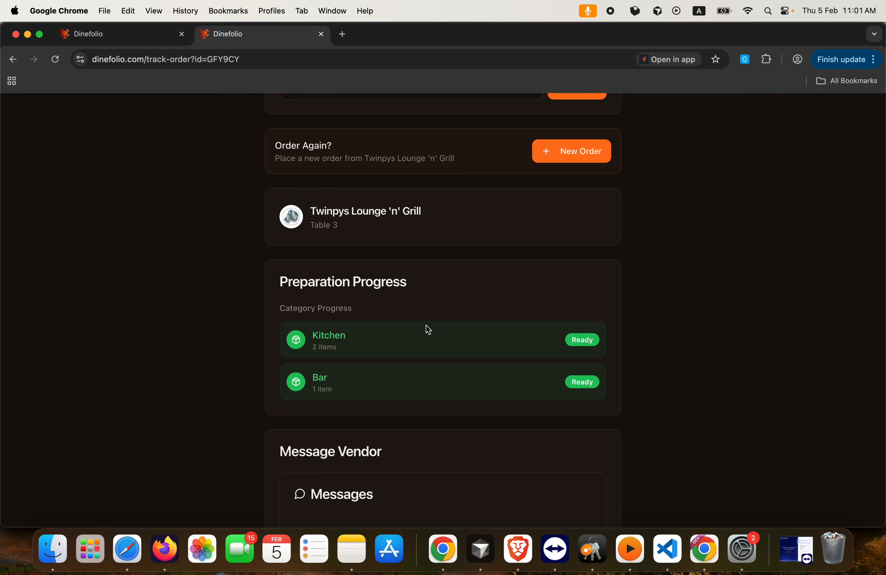
Send the vendor the message "Please make my food less spicy" from the customer's tracking page
scroll(425, 331, down, 5)
scroll(425, 366, down, 3)
click(358, 409)
text(Please make my food less spicy)
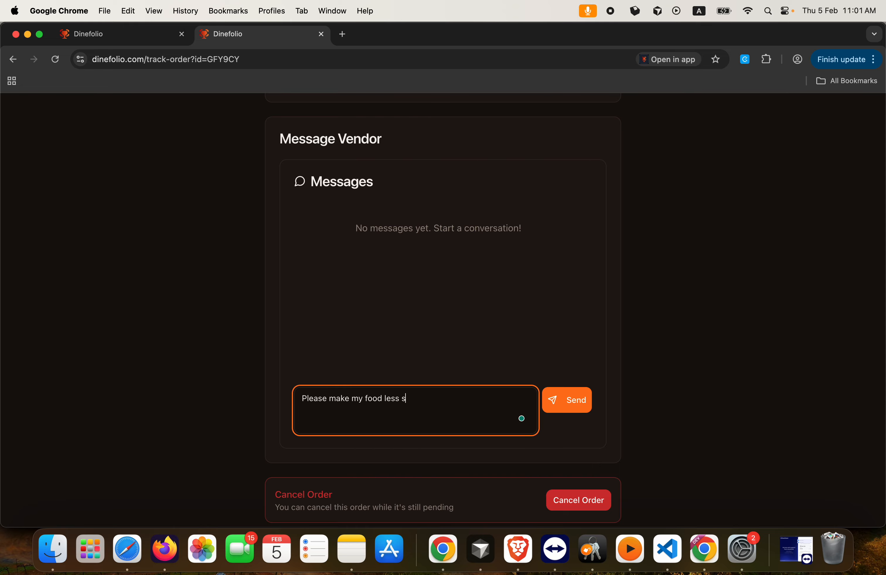
click(576, 401)
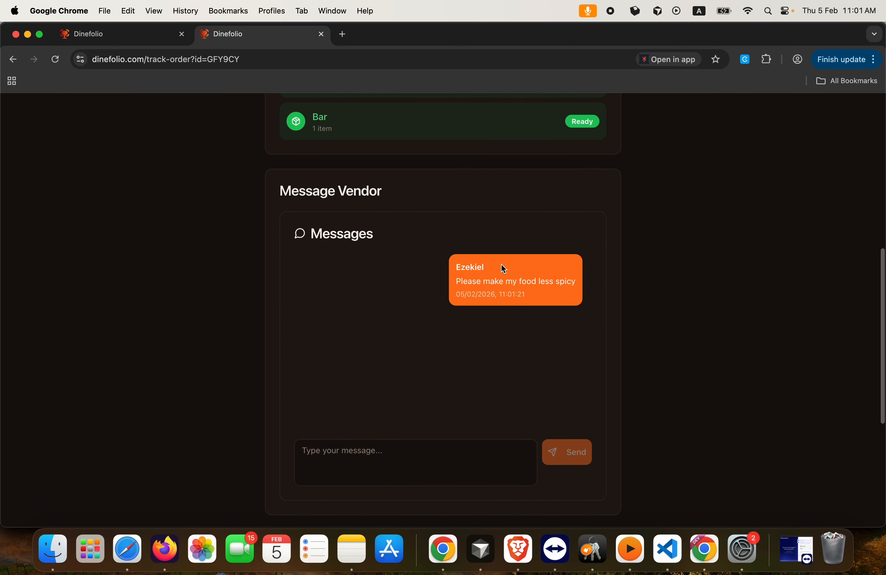
Open the QR code order's chat in the restaurant's order list, reply "Sure" to the customer, and close the chat
scroll(490, 249, up, 10)
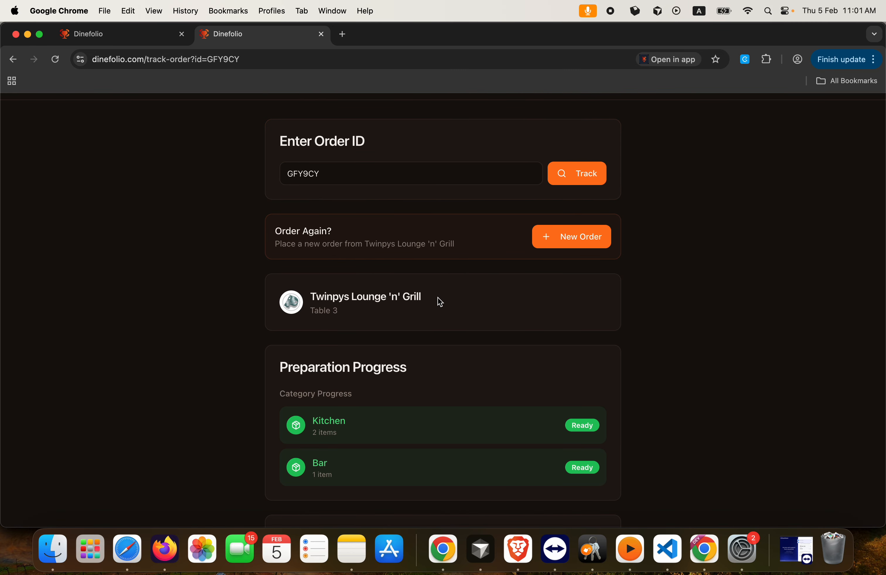
scroll(438, 299, down, 15)
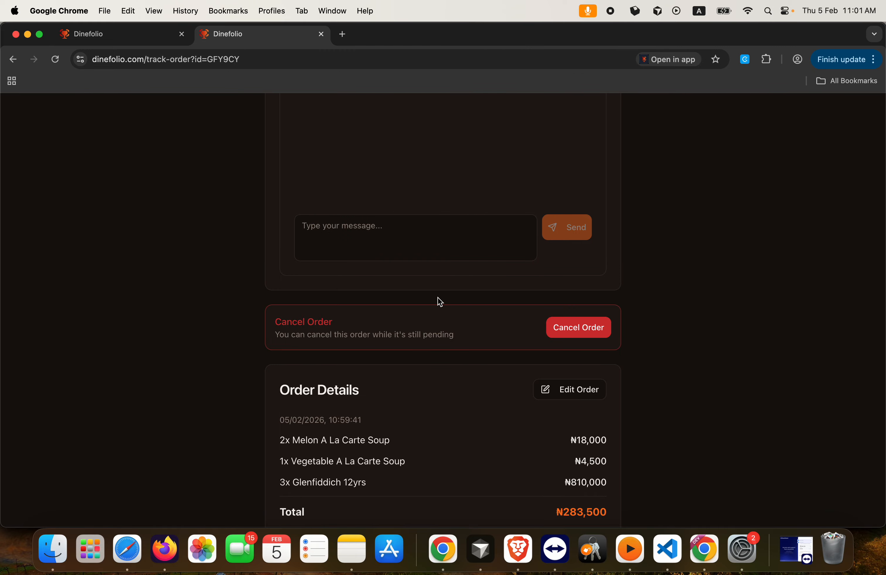
scroll(440, 301, up, 12)
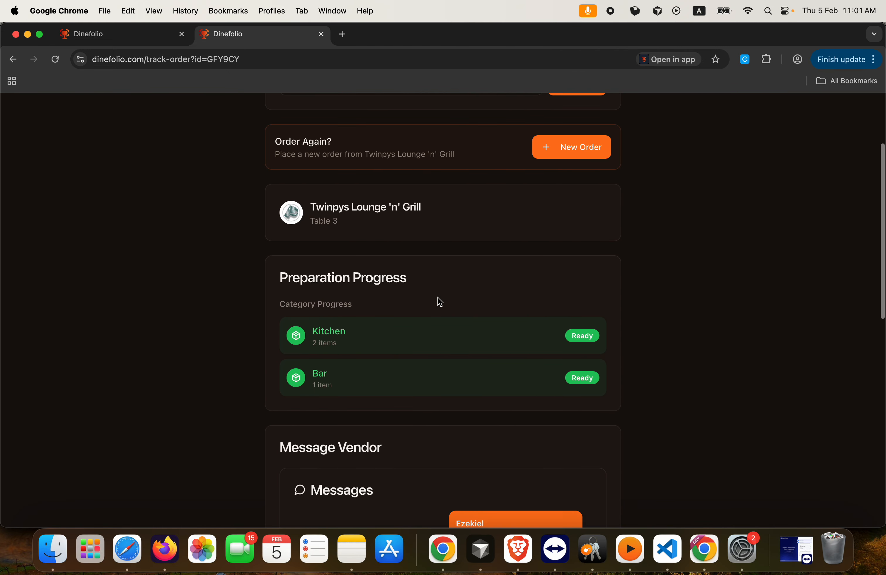
scroll(437, 301, up, 4)
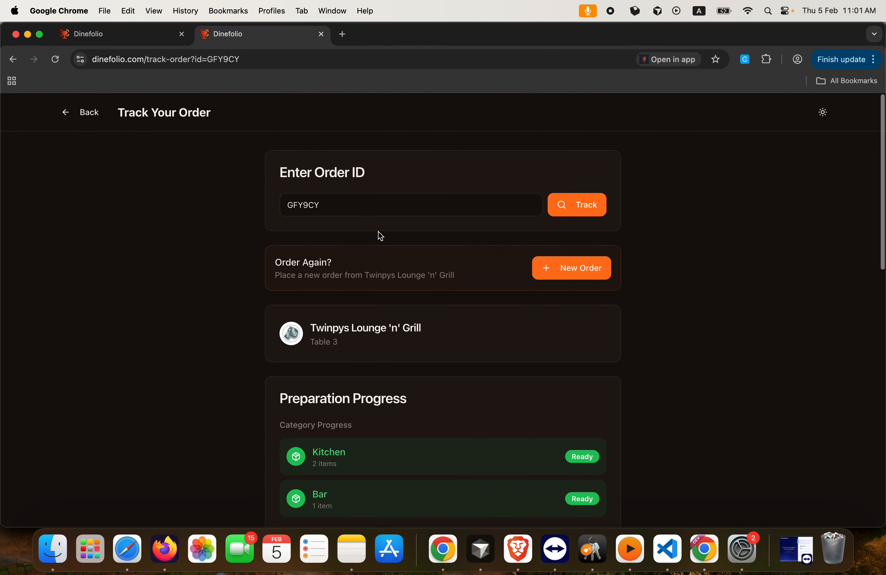
click(124, 34)
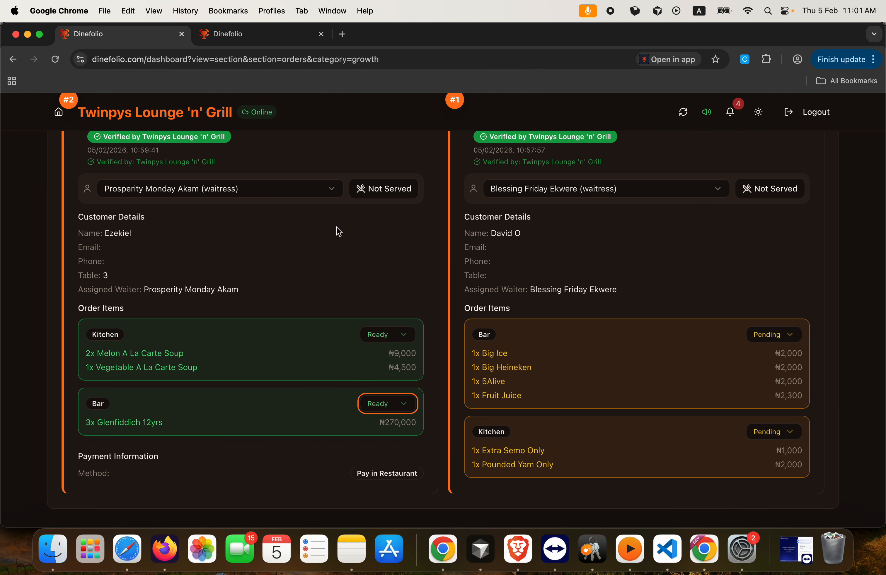
scroll(303, 233, up, 3)
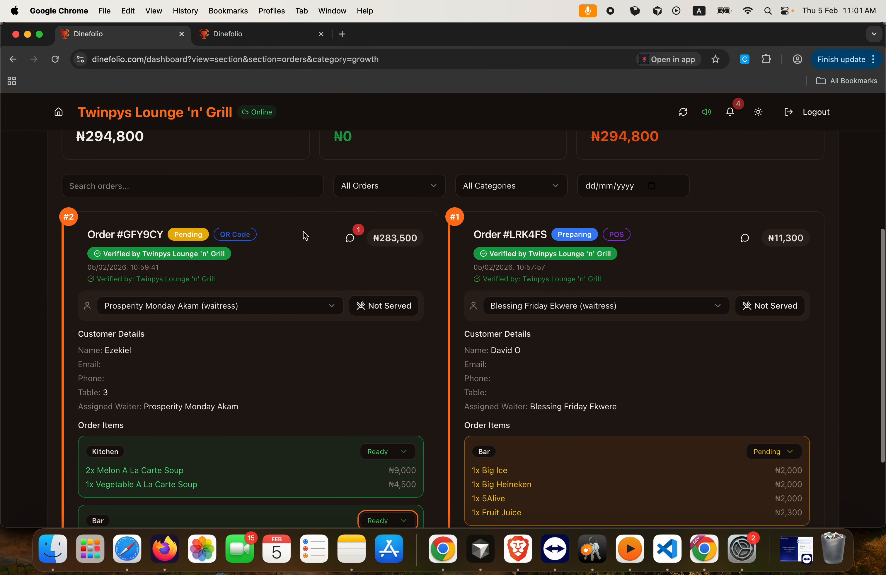
click(350, 237)
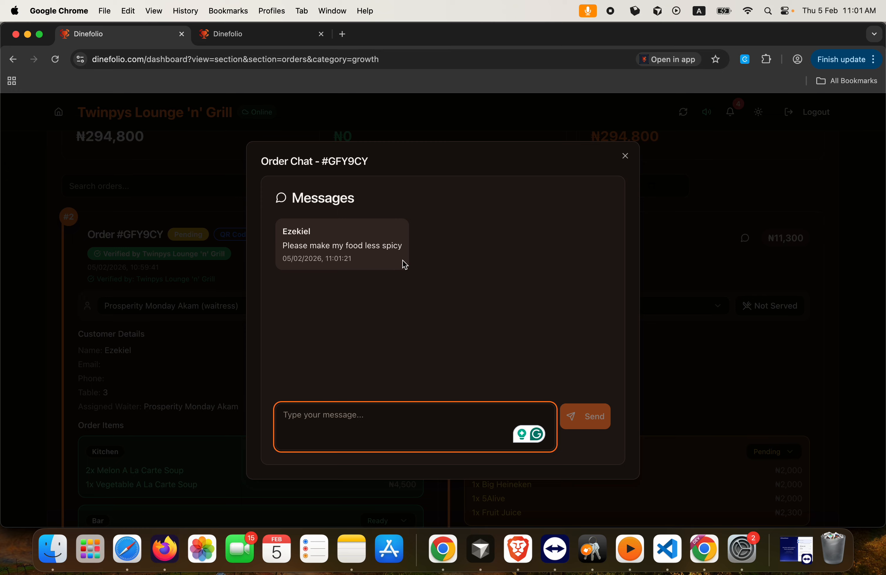
text(Sure)
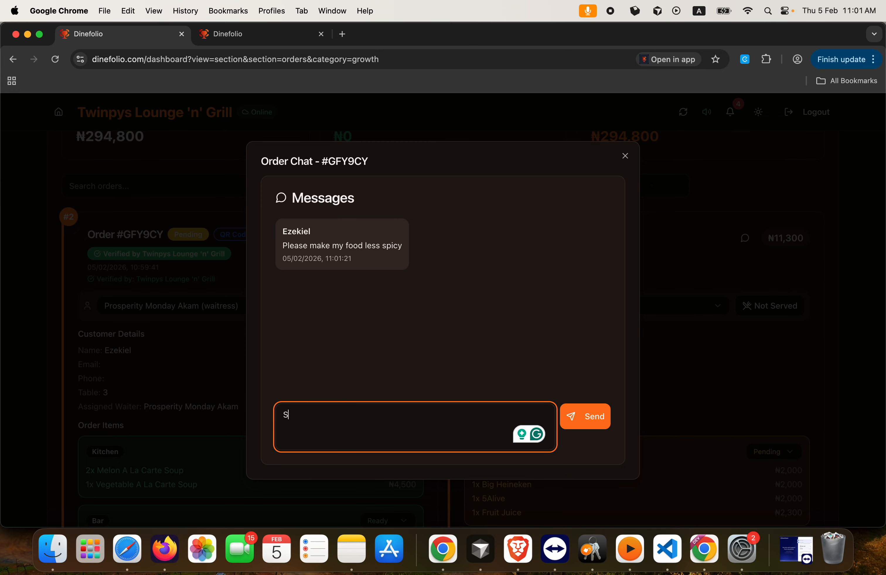
click(589, 415)
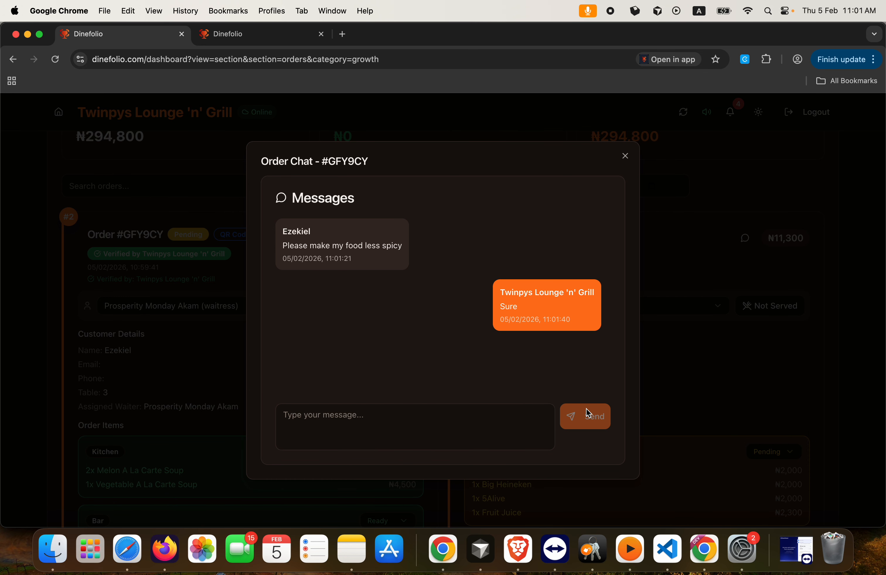
click(625, 156)
Check the restaurant's reply in the messages on the customer's tracking page
click(228, 34)
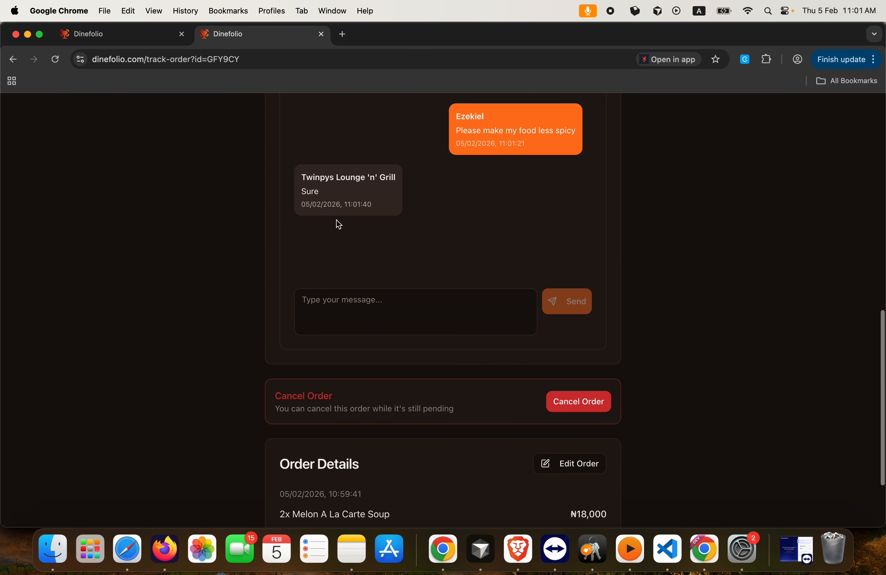
scroll(336, 223, down, 3)
scroll(339, 235, up, 4)
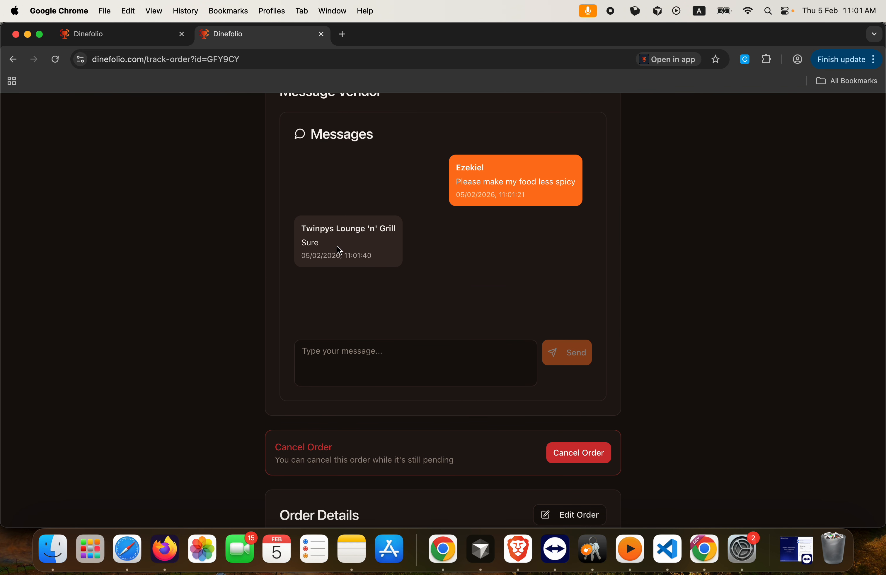
scroll(336, 246, up, 10)
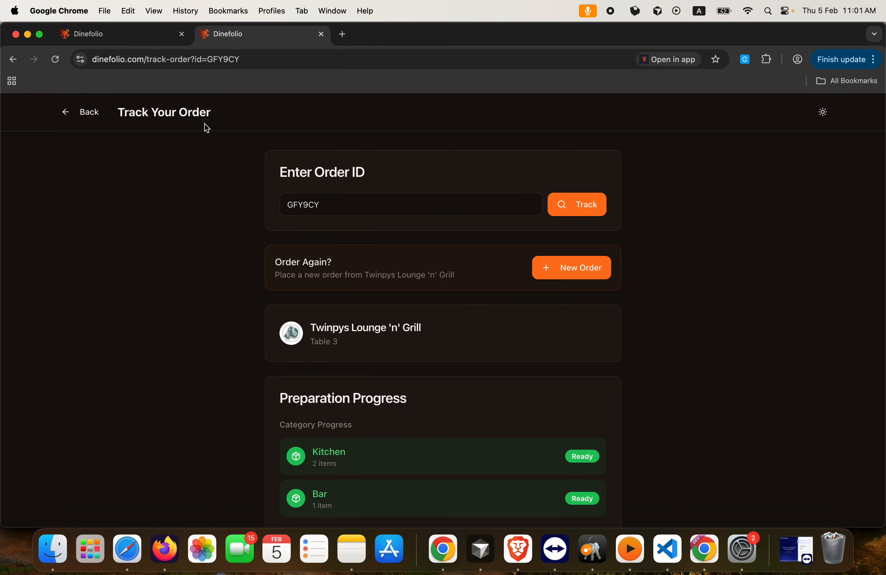
Mark both the table 3 QR code order and the POS order as served in the restaurant's order list
click(125, 40)
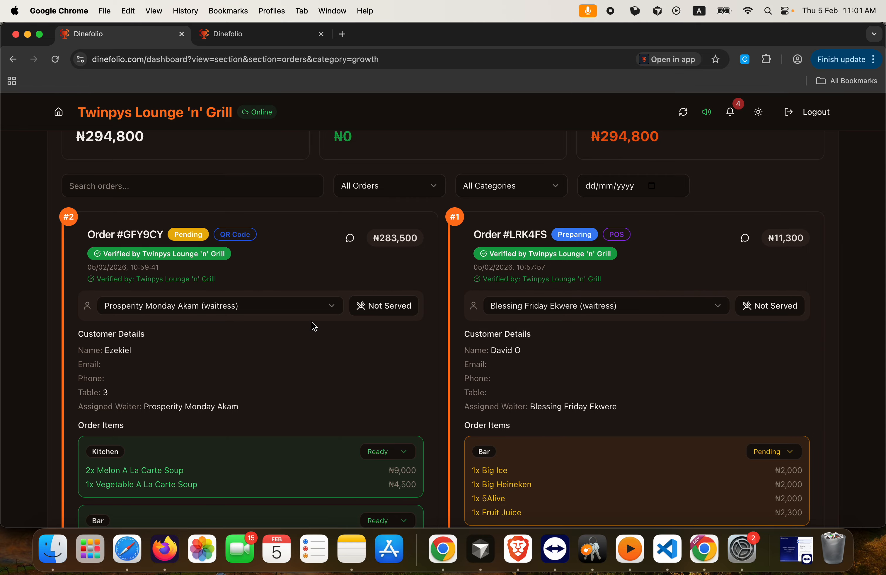
scroll(314, 327, down, 5)
click(395, 336)
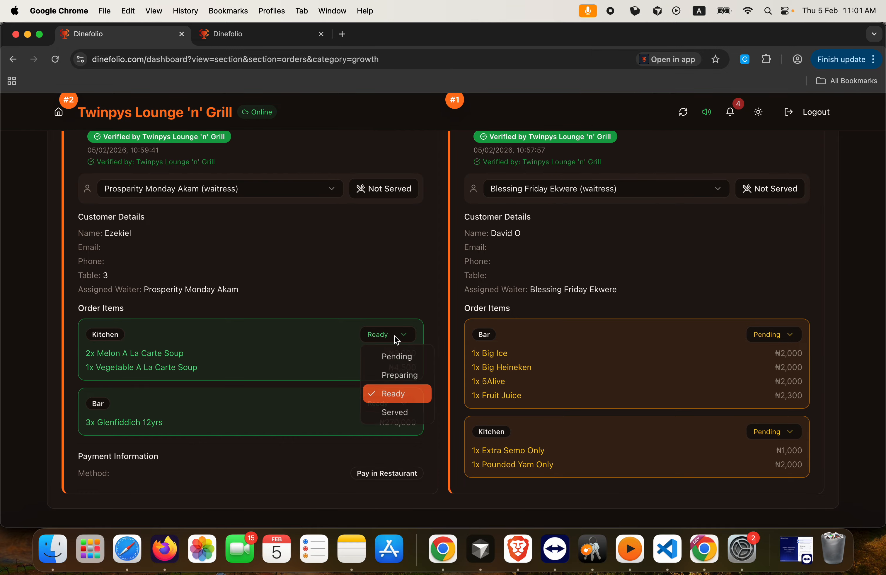
click(376, 197)
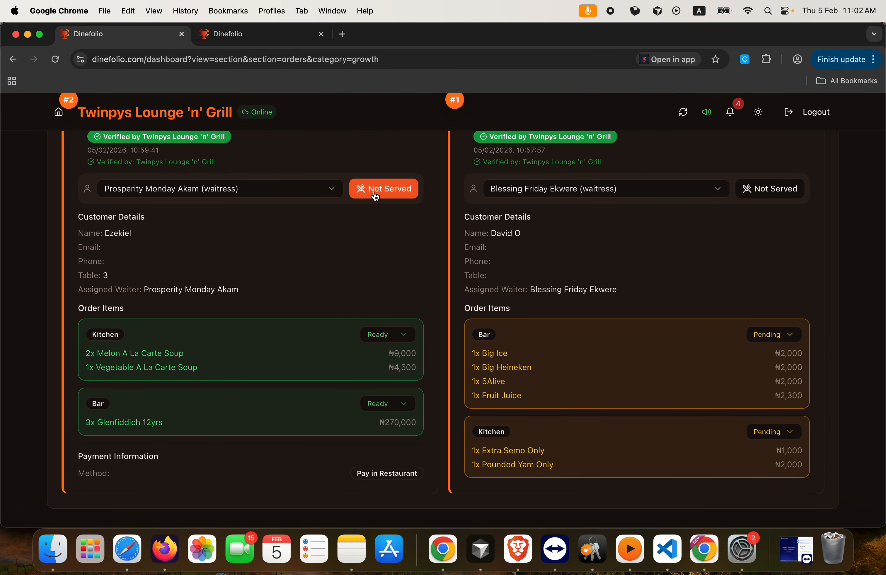
click(376, 197)
click(771, 402)
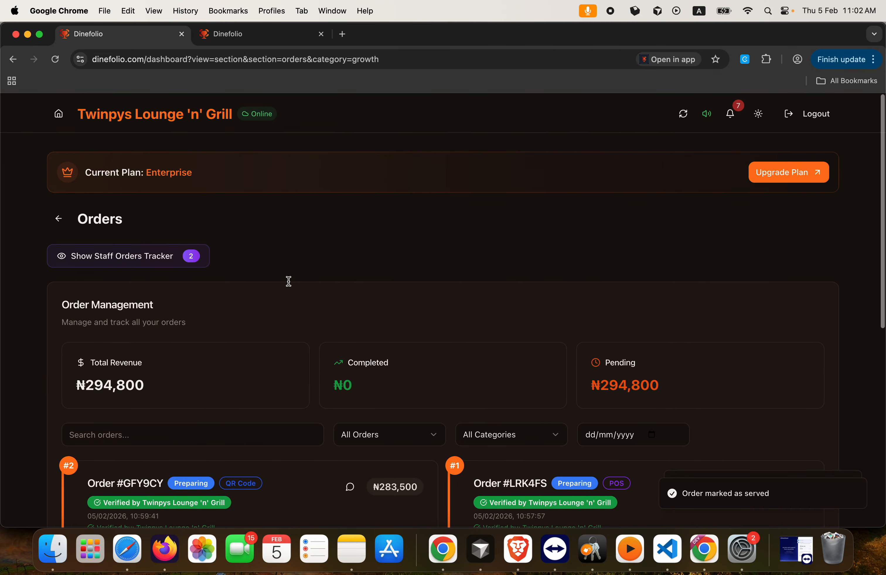
Review the two served orders and go back from Orders to the dashboard's category overview
scroll(282, 360, down, 6)
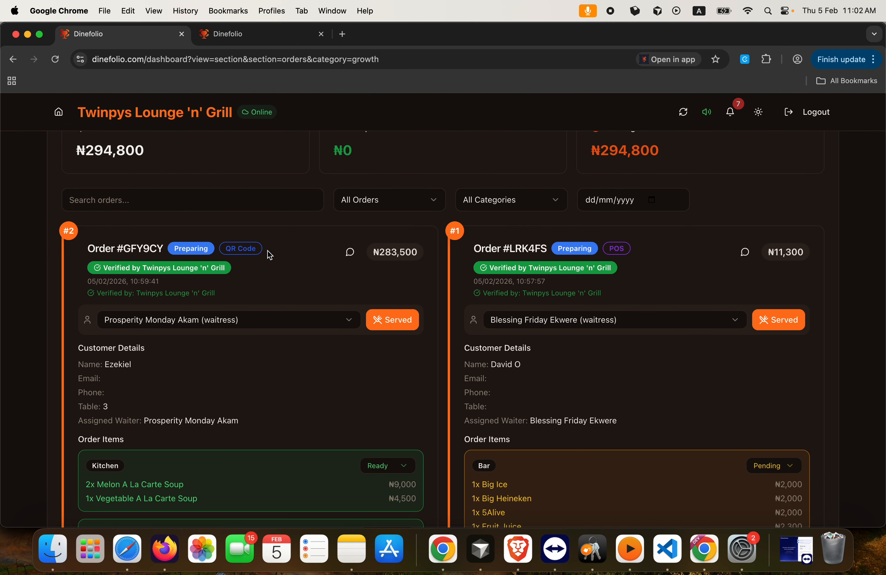
scroll(242, 304, up, 6)
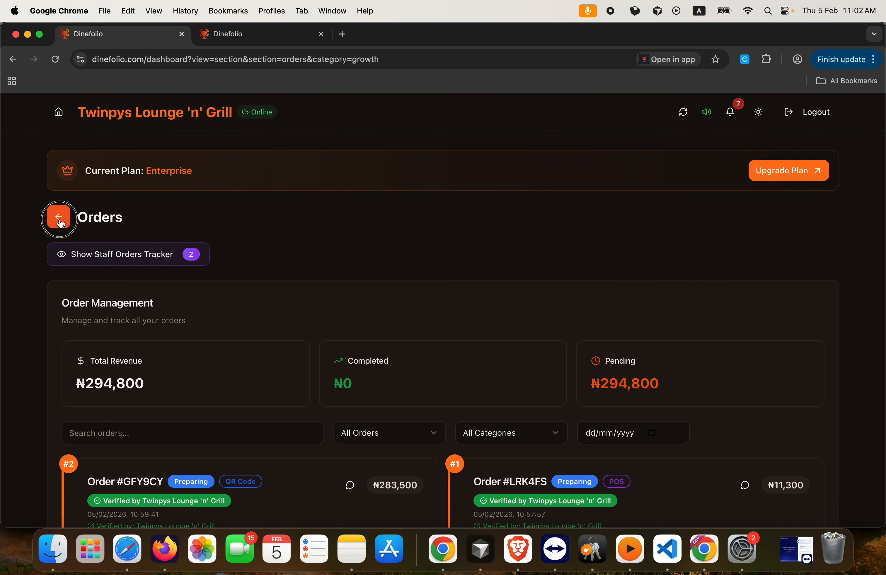
click(60, 223)
click(58, 220)
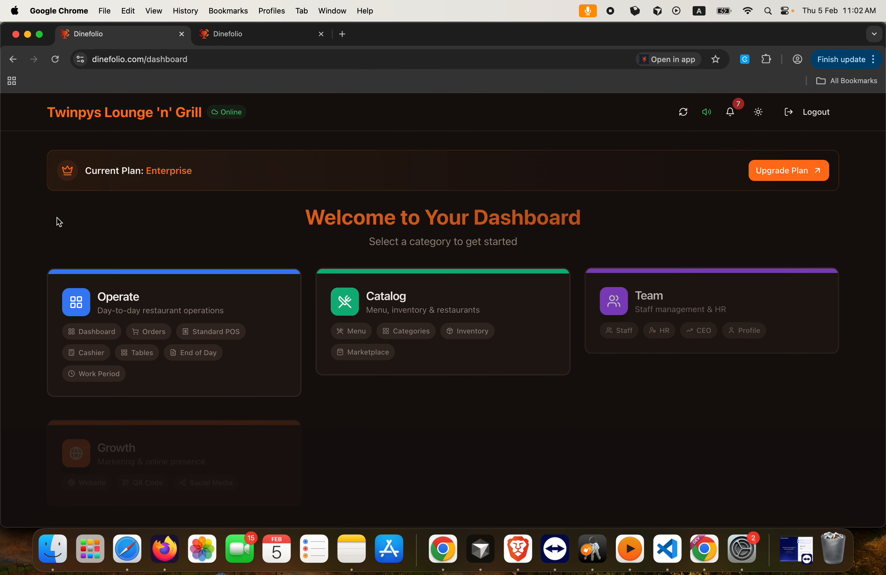
Open the unpaid customer orders in the Operate category's Cashier section and mark the table 3 order as paid by POS
click(273, 306)
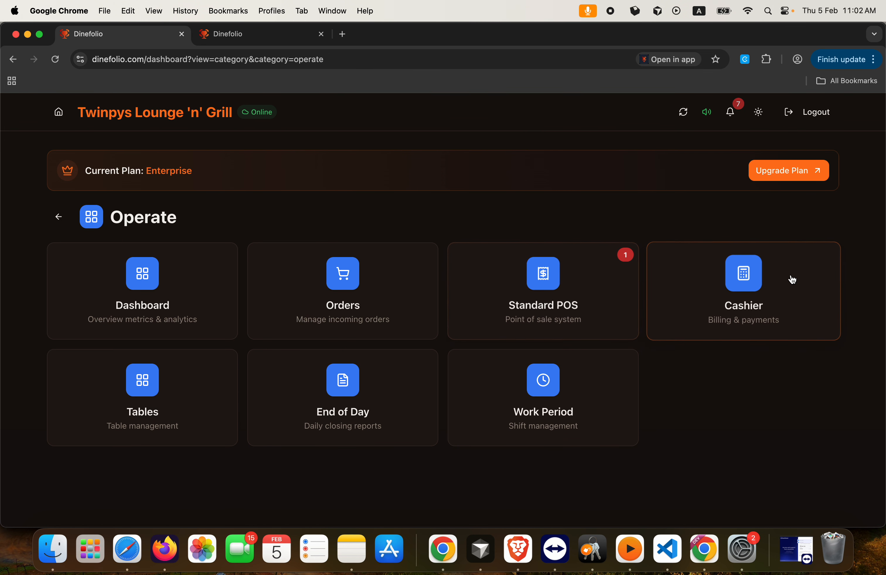
click(769, 284)
click(266, 314)
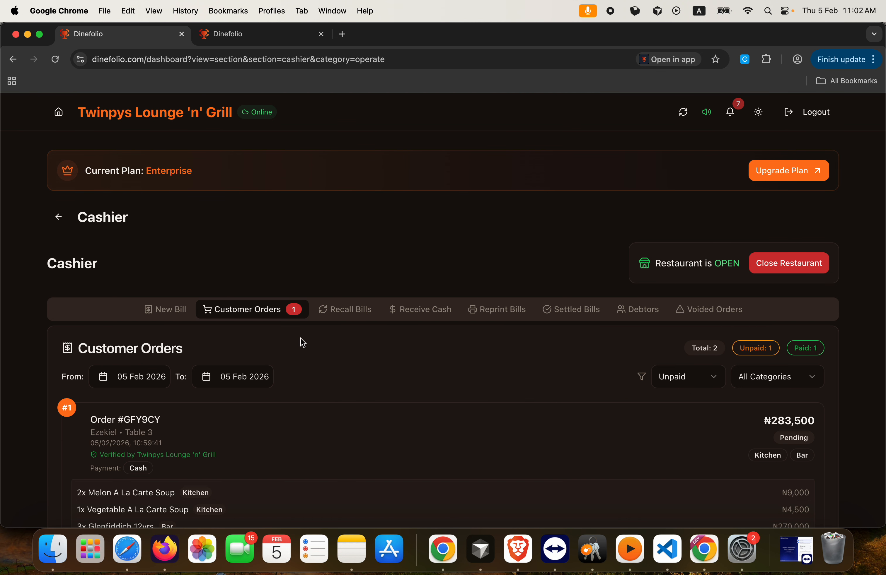
scroll(322, 362, down, 2)
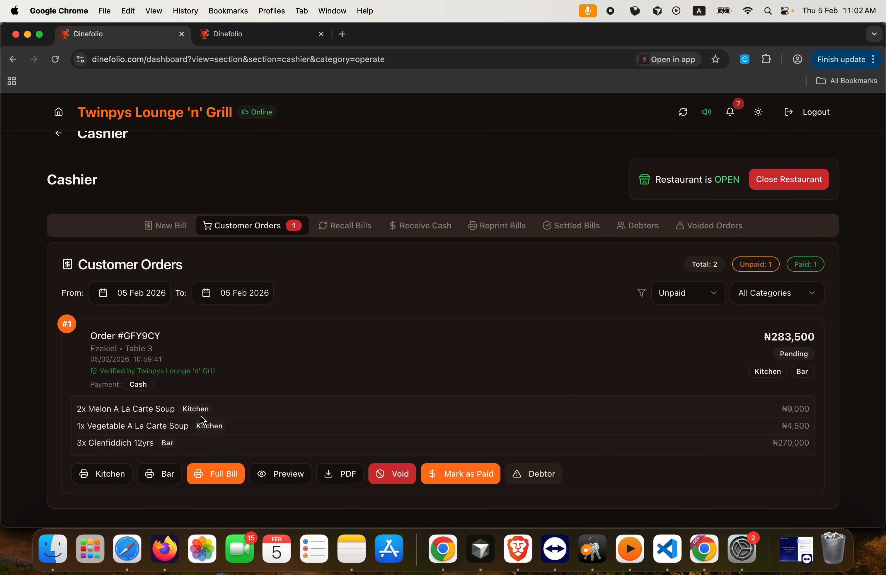
click(476, 479)
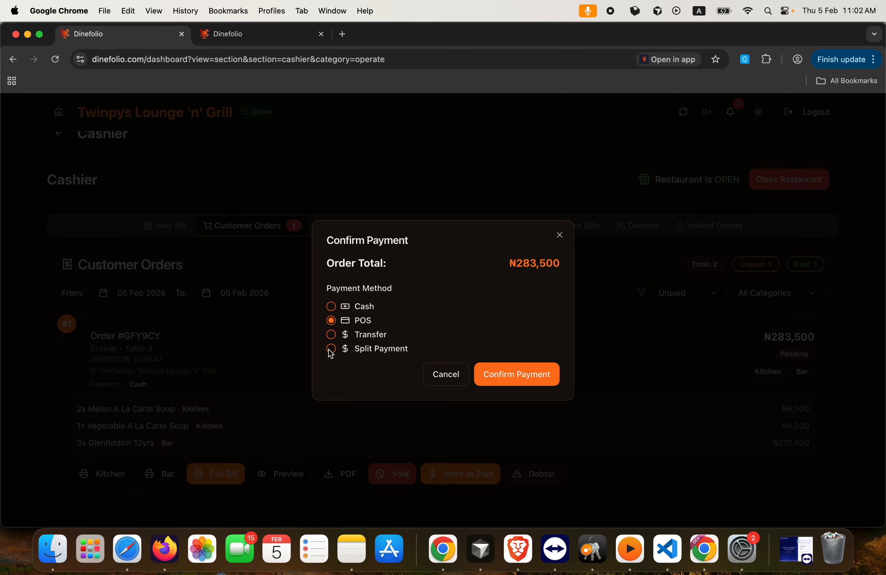
click(529, 376)
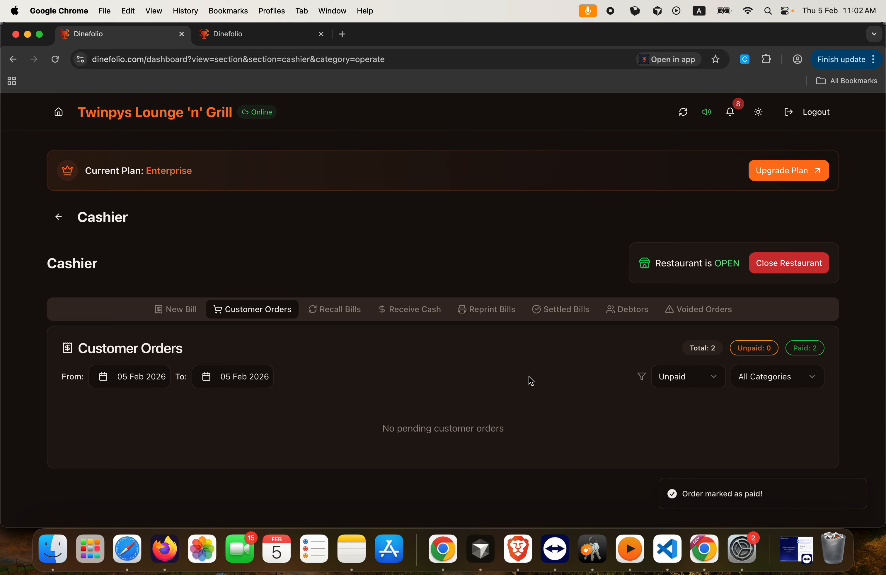
Check the settled bills in Cashier, review the remaining POS order in Orders, and return to the Operate category
click(552, 312)
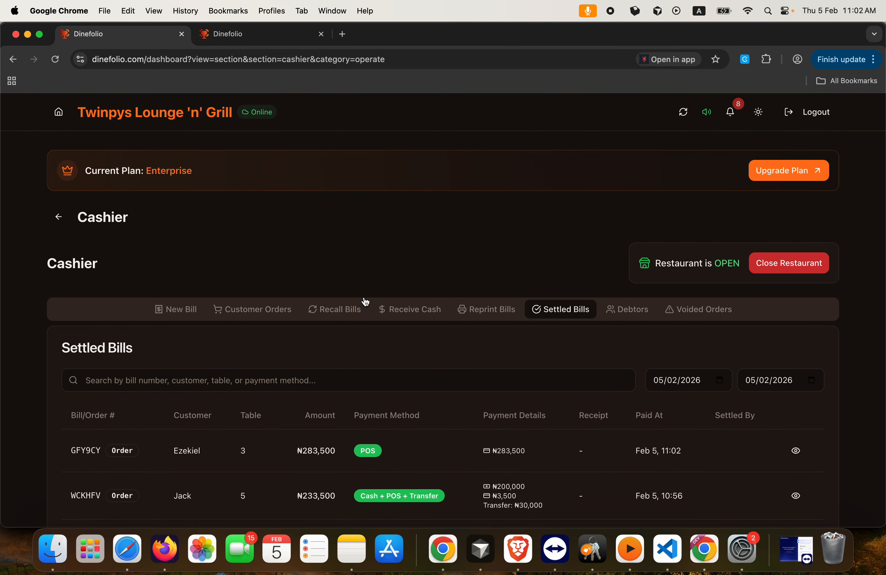
click(58, 217)
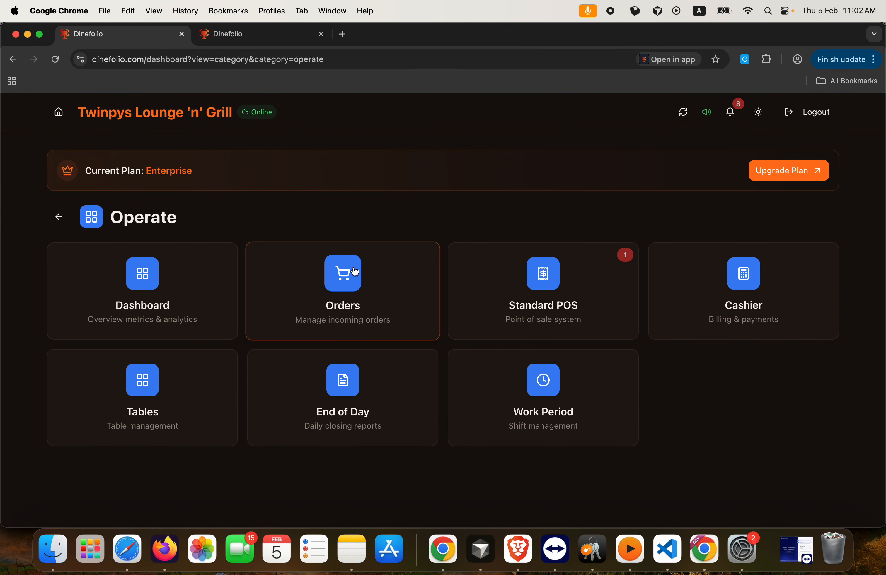
click(364, 270)
scroll(271, 362, down, 8)
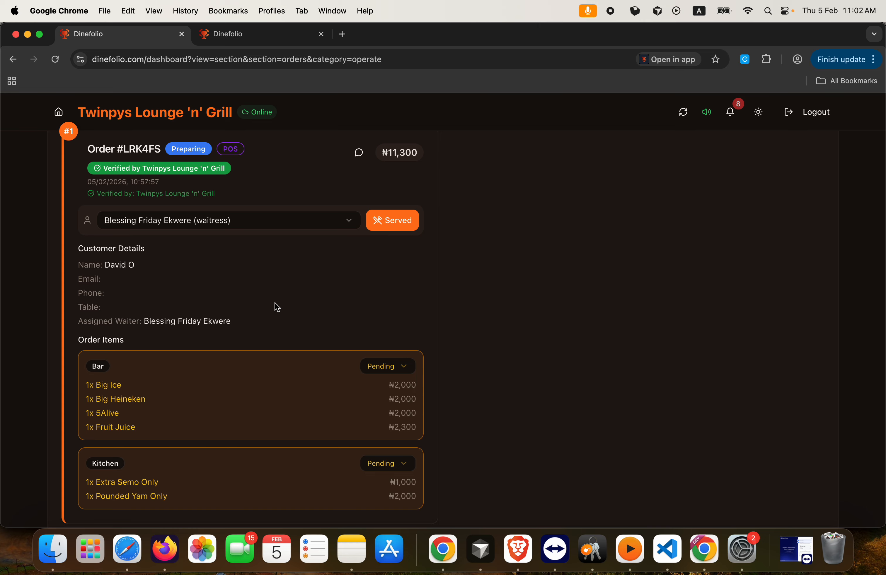
scroll(277, 307, up, 1)
scroll(188, 180, up, 2)
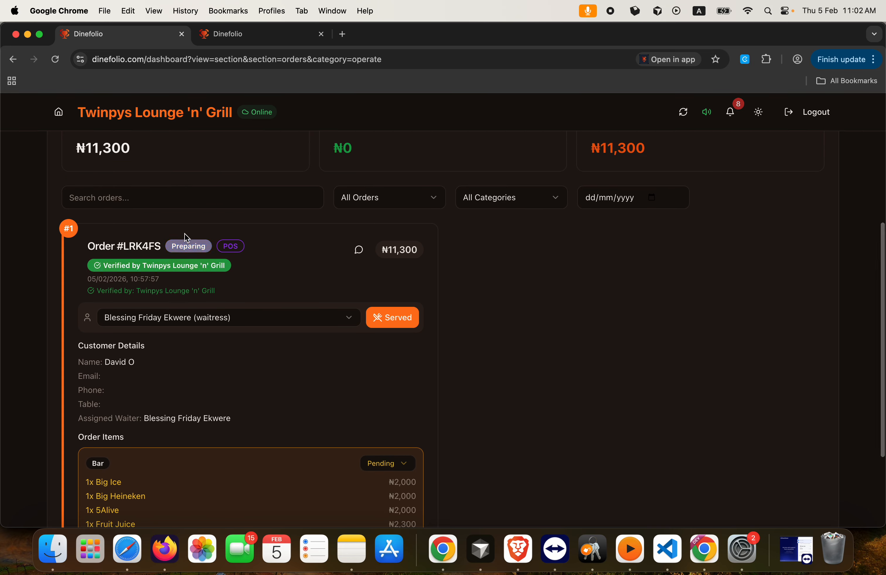
scroll(185, 237, up, 6)
click(58, 200)
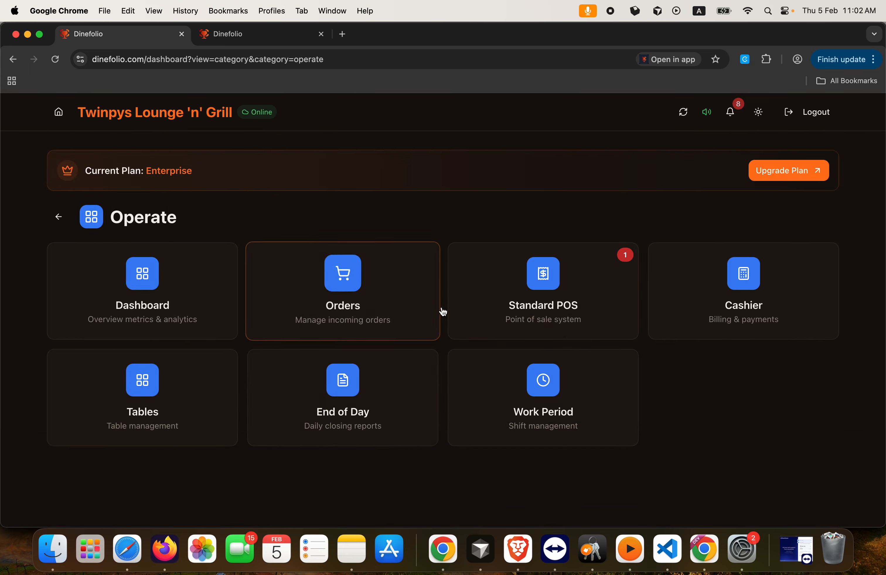
Settle the full amount of ticket M25 in Standard POS with cash and close the settlement
click(570, 271)
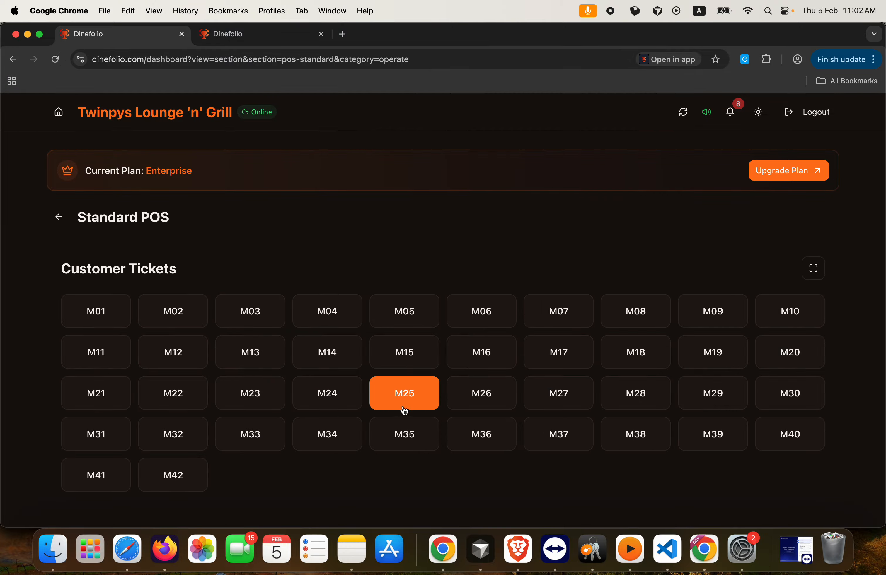
click(401, 389)
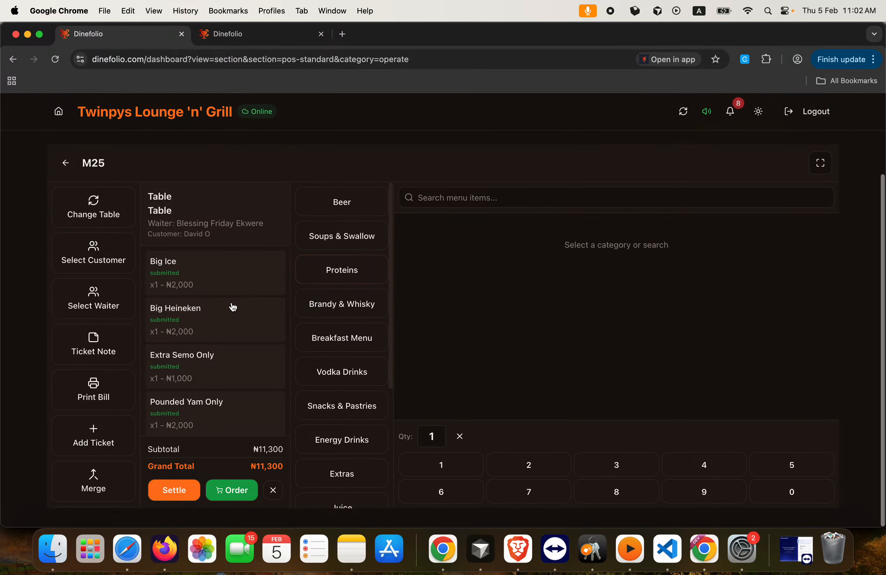
scroll(93, 396, down, 3)
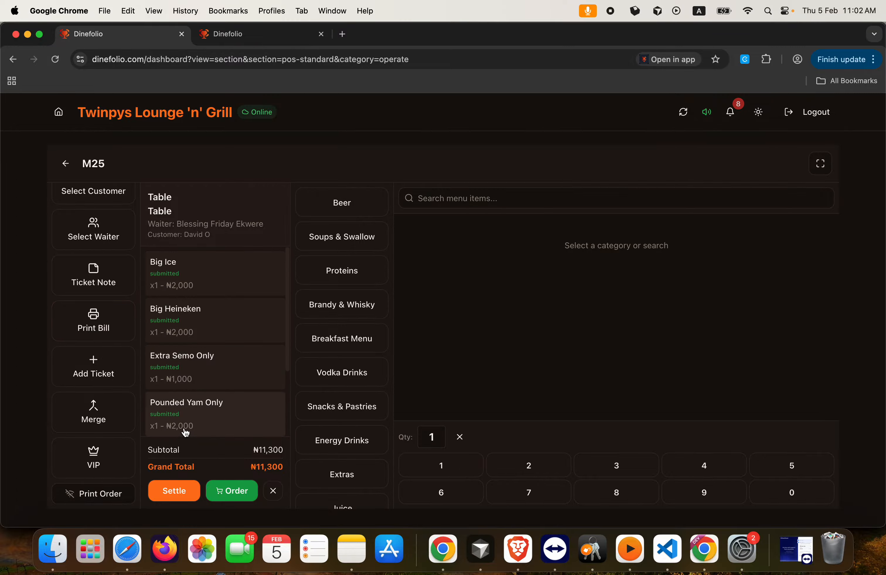
click(179, 493)
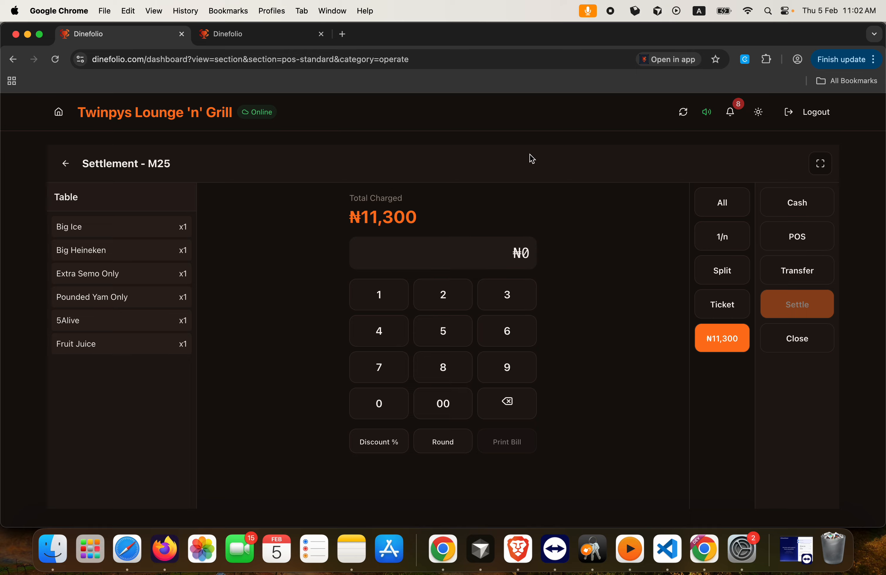
click(726, 203)
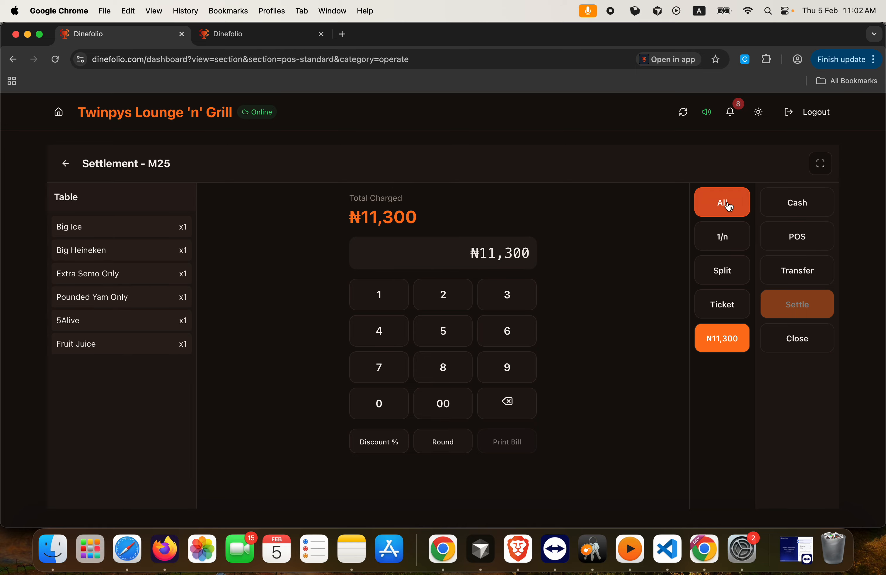
click(794, 209)
click(796, 314)
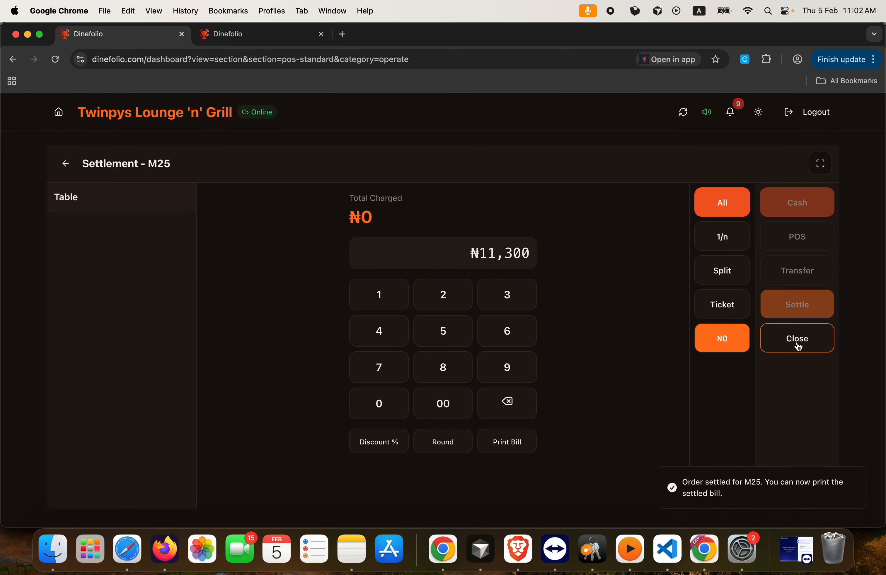
click(798, 339)
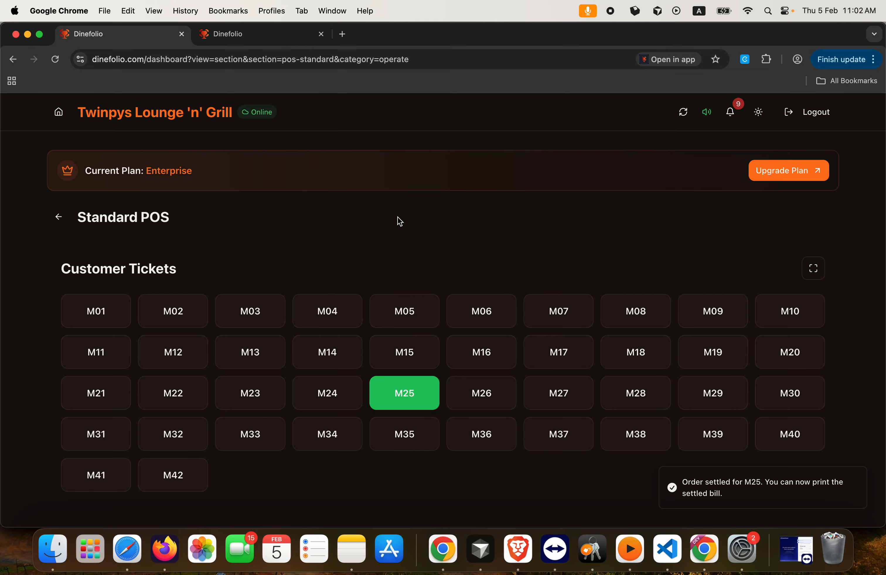
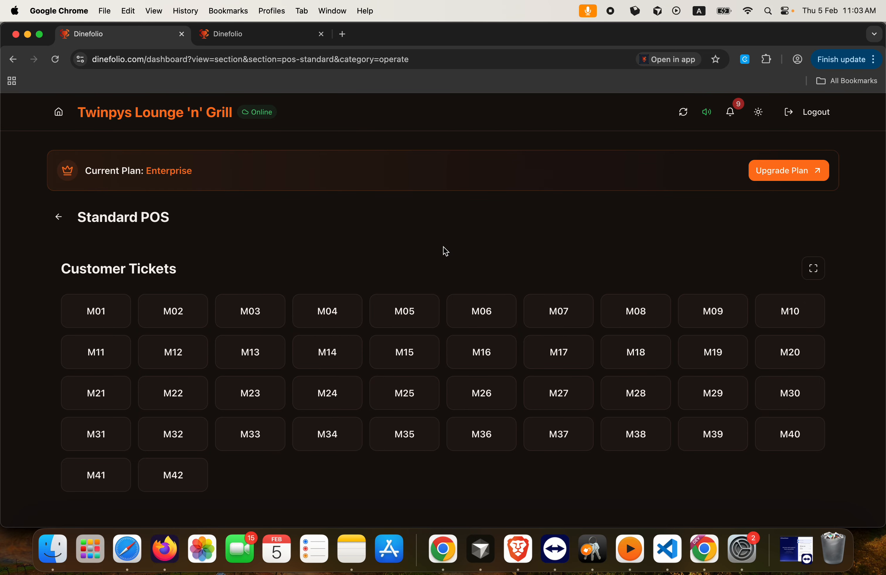
Open ticket M03 and add one Small Stout, one Guinness Smooth and one Medium Heineken from the Beer category
click(250, 314)
scroll(337, 239, down, 2)
click(337, 239)
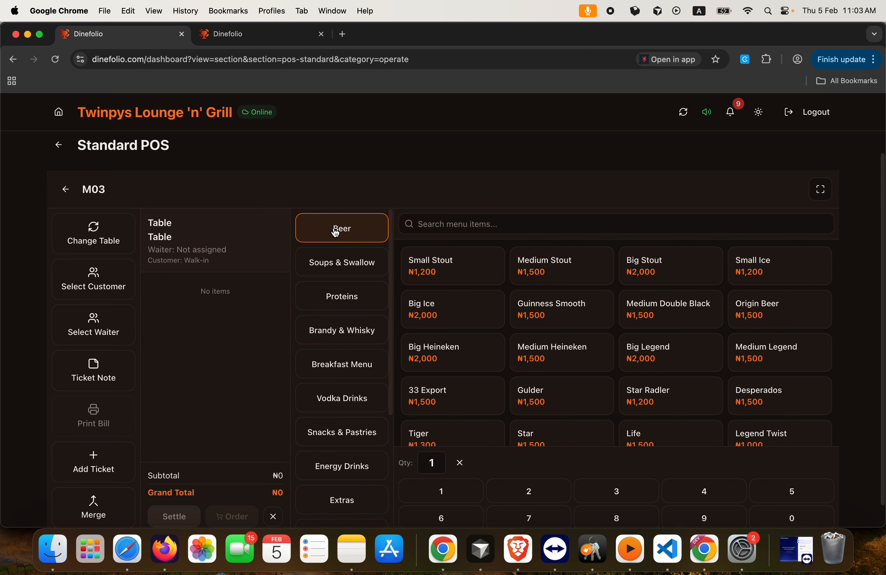
click(452, 275)
click(553, 312)
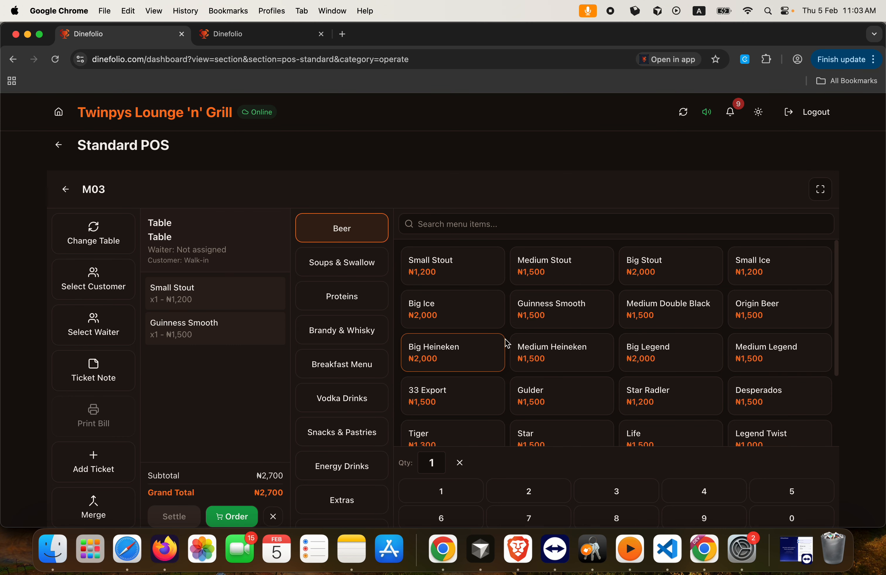
click(539, 360)
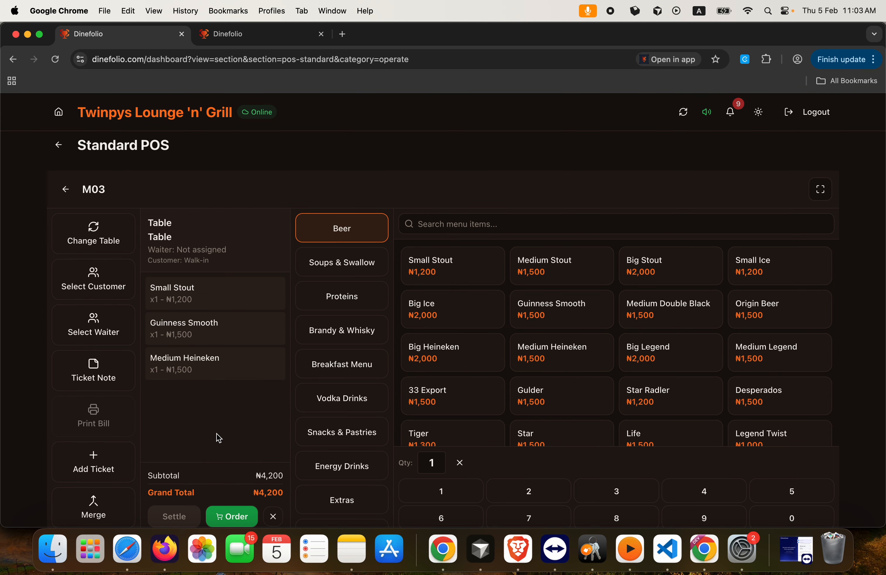
Place ticket M03's order, assigning the second waiter in the list and entering the customer's name
scroll(219, 448, down, 1)
click(223, 493)
click(374, 293)
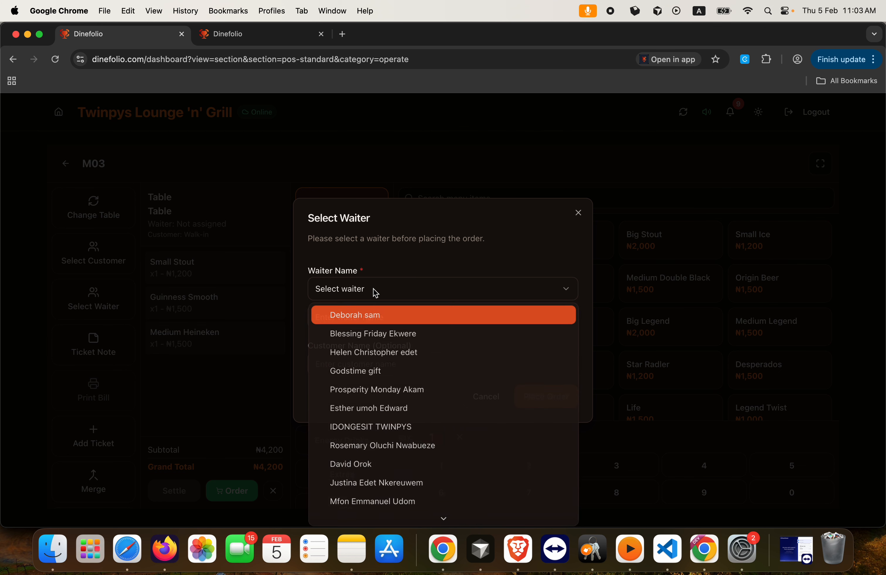
click(364, 336)
click(368, 352)
text(D)
click(534, 383)
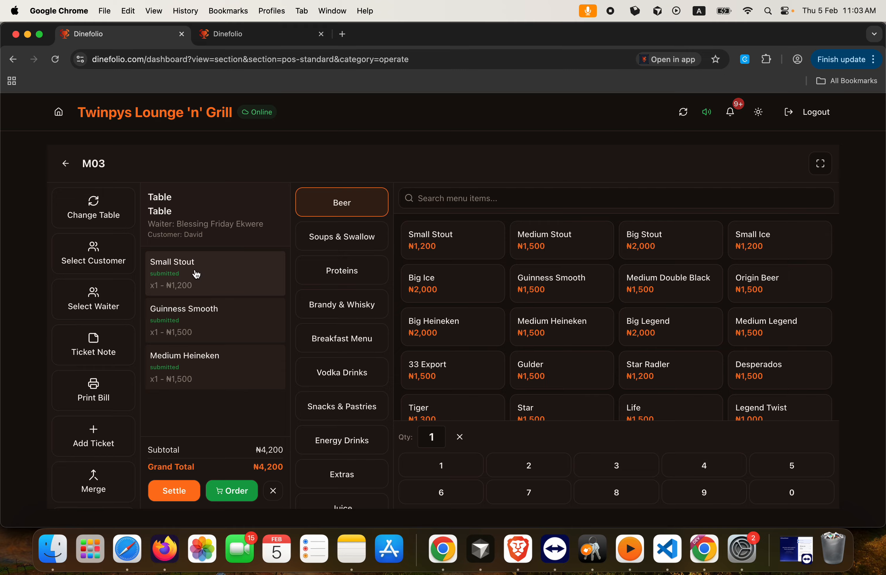
Move the Small Stout from ticket M03 to ticket M01 and the Medium Heineken to ticket M04
click(197, 275)
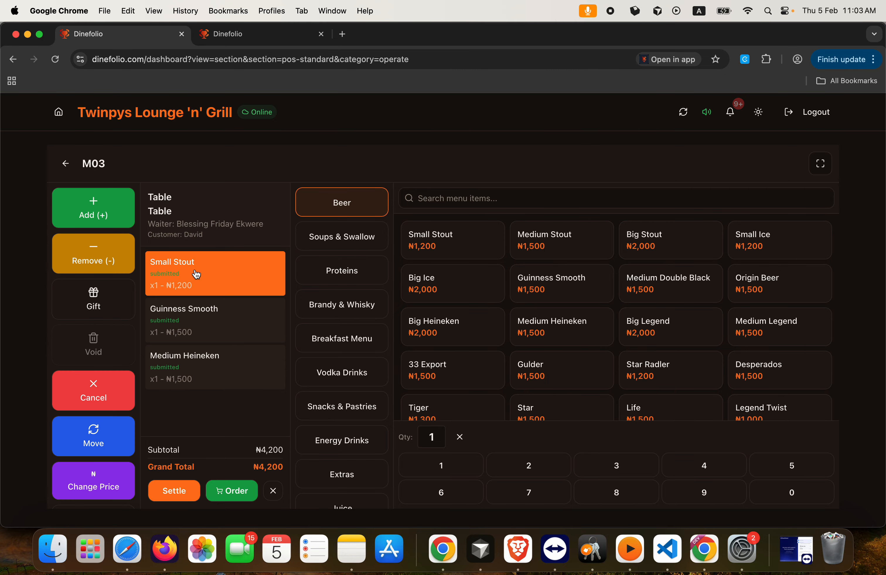
click(107, 438)
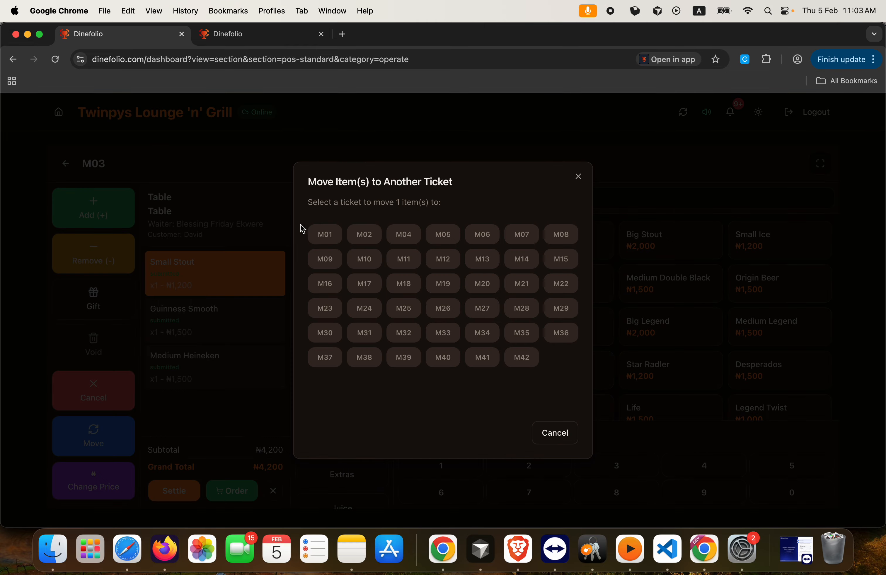
click(326, 235)
click(199, 319)
click(99, 447)
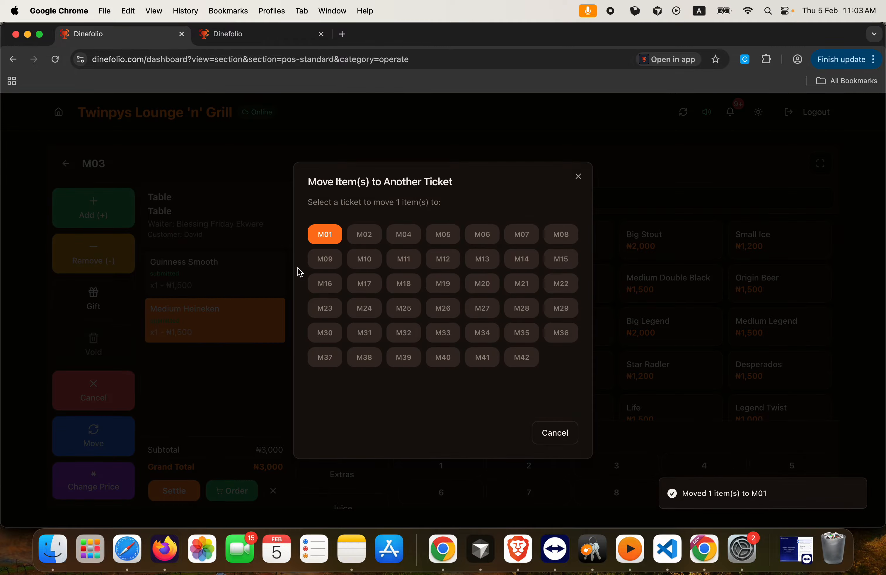
click(404, 235)
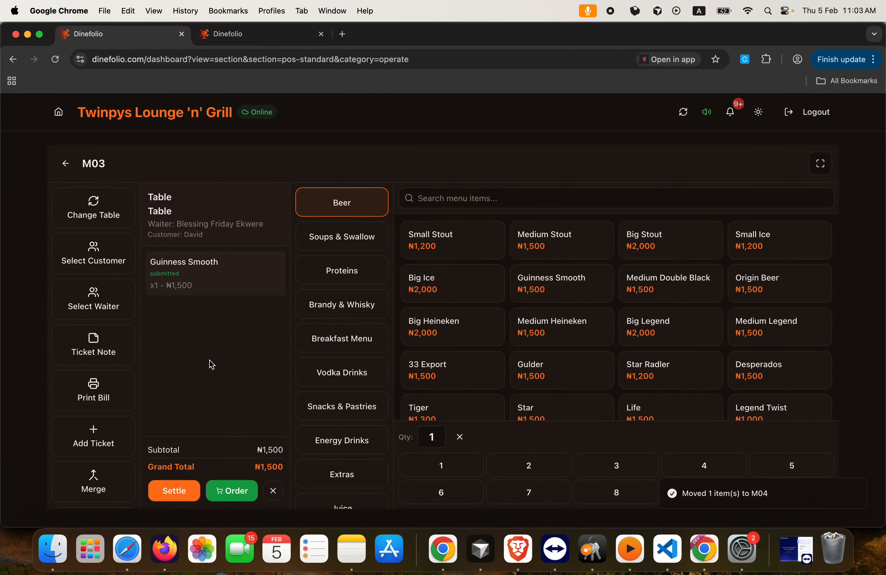
Place ticket M01's Small Stout order with the first listed waiter and the customer's name, and return to the ticket overview
click(68, 167)
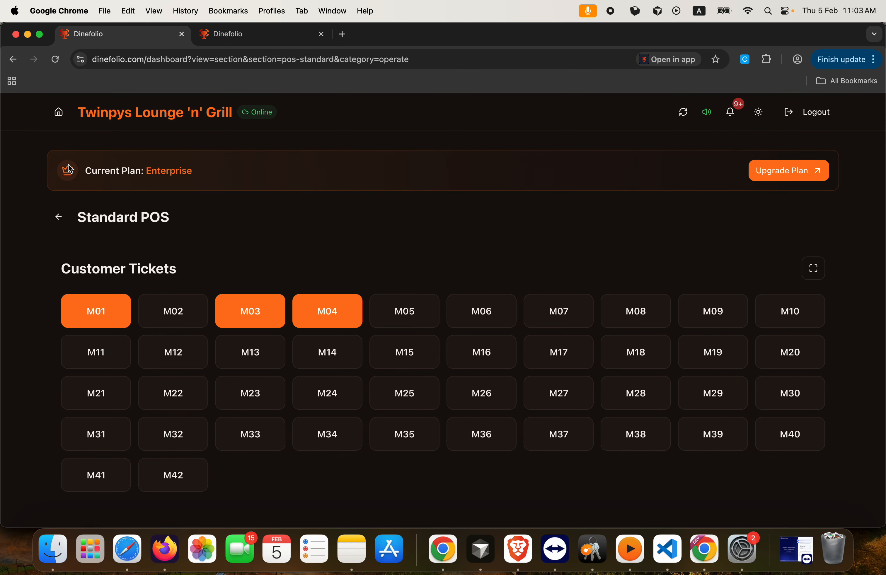
click(100, 312)
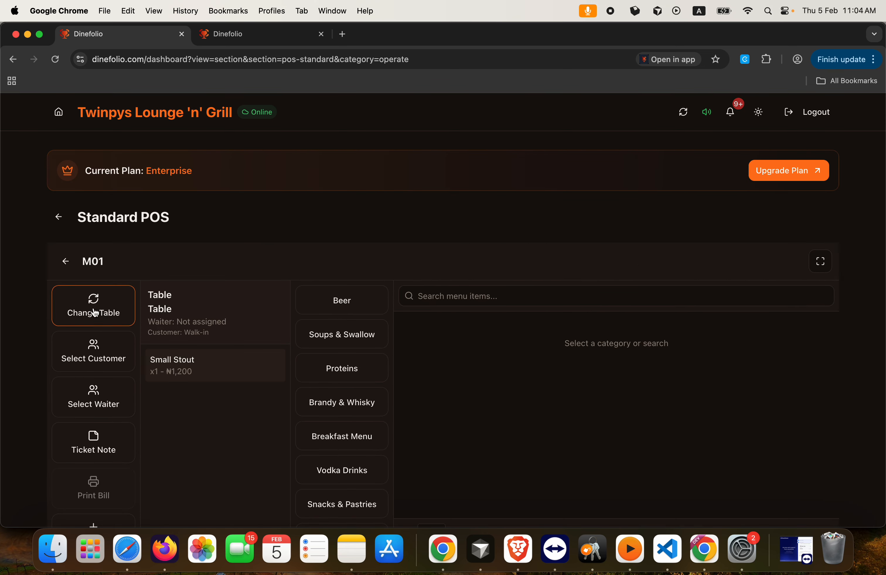
scroll(261, 342, down, 3)
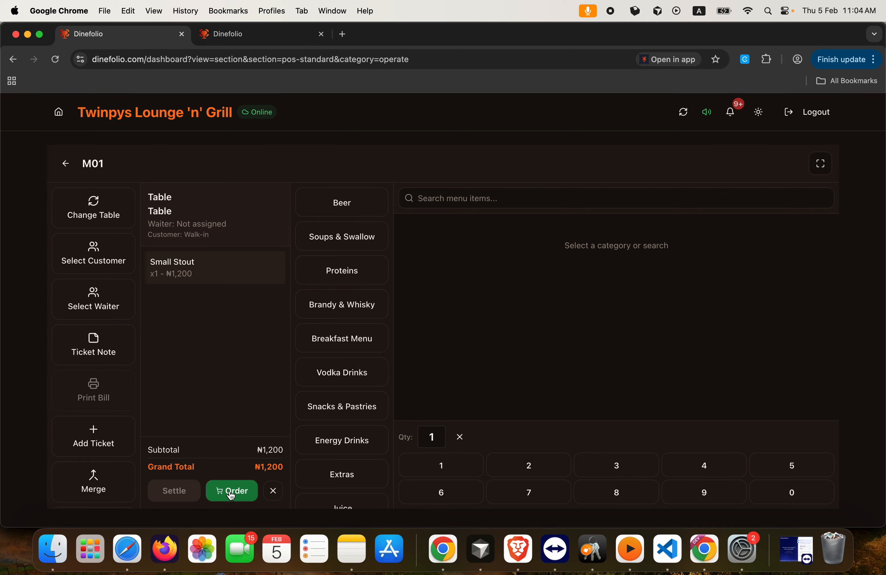
click(231, 492)
click(344, 295)
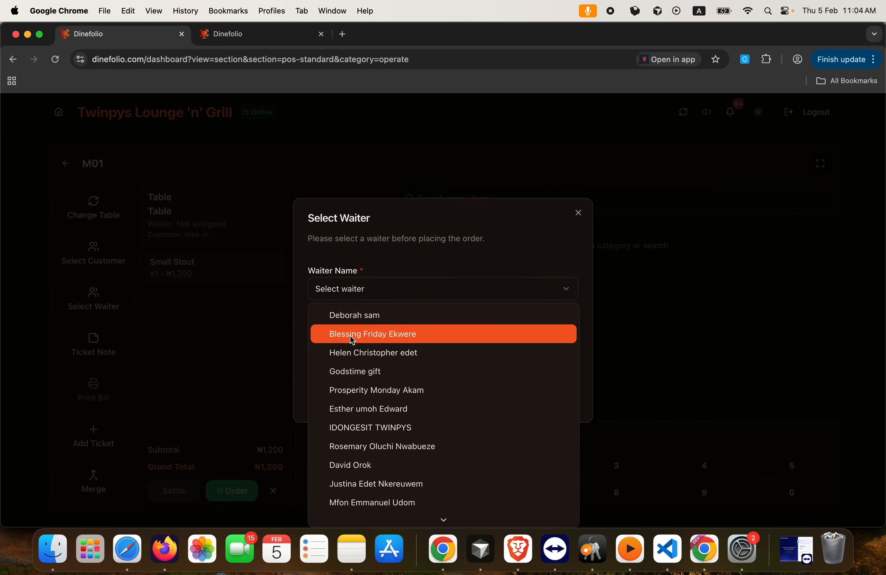
click(353, 316)
click(414, 353)
text(Jack)
click(535, 374)
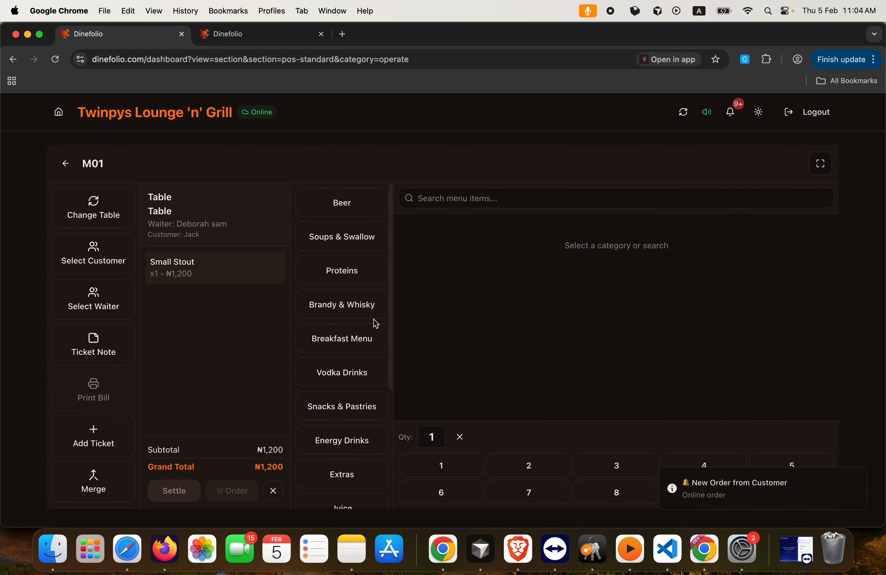
click(66, 166)
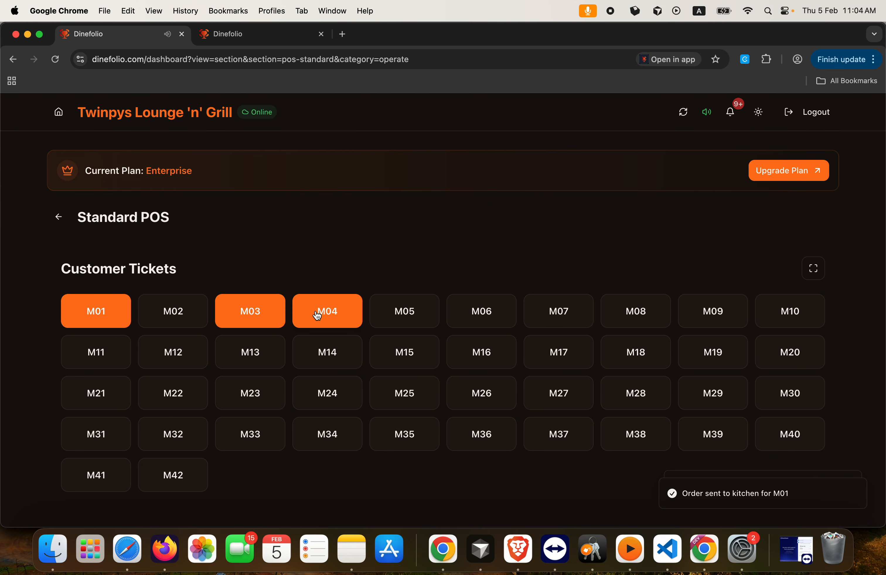
Place ticket M04's Medium Heineken order, assigning the fourth waiter in the list and entering the customer's name
click(245, 310)
click(65, 264)
click(328, 311)
scroll(202, 373, down, 3)
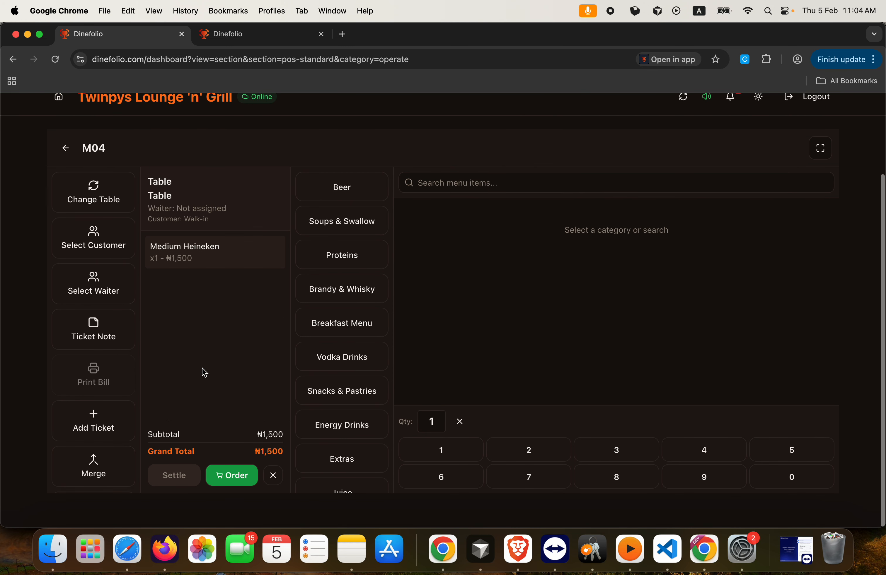
click(230, 489)
click(341, 290)
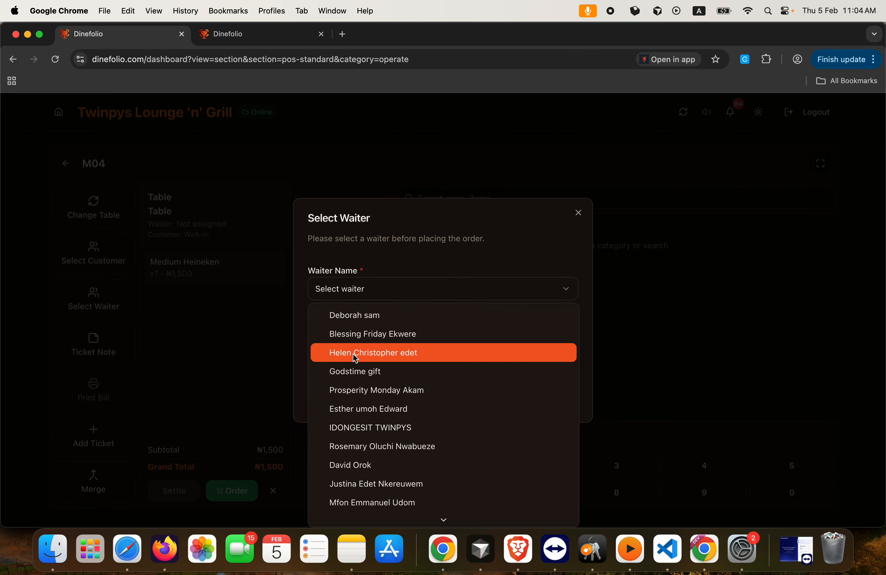
click(356, 372)
click(338, 349)
text(Sam)
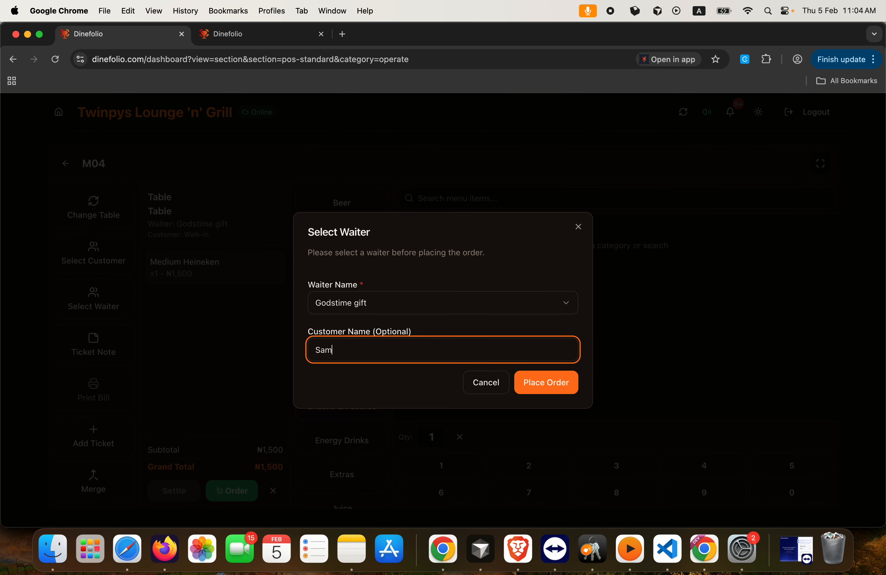
click(538, 385)
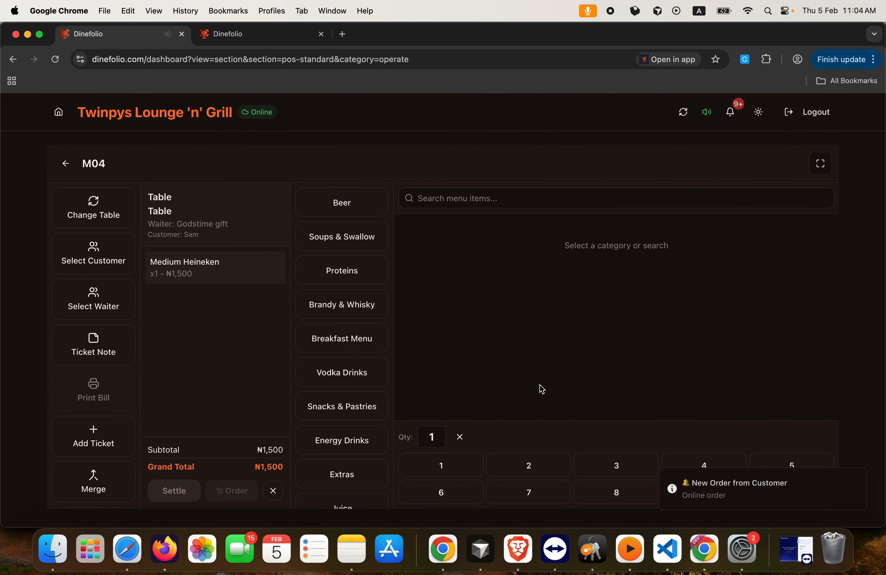
Review the pending POS orders in the Orders section, including their items and assigned waiters
click(65, 164)
click(59, 216)
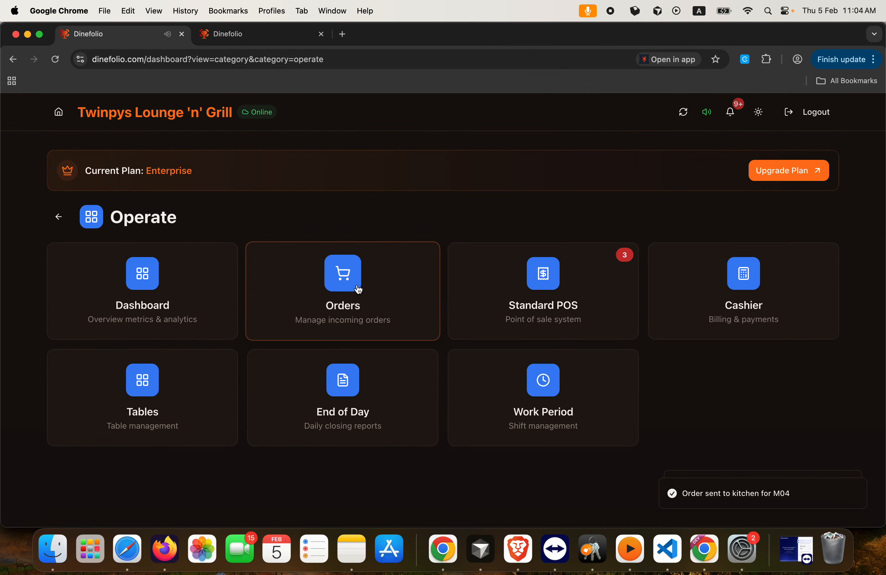
click(389, 279)
scroll(382, 339, down, 10)
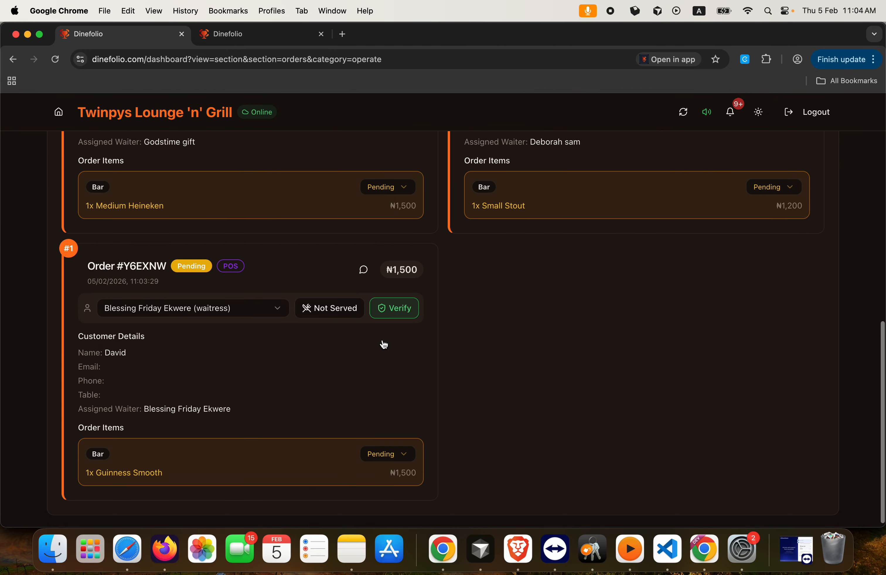
scroll(384, 344, up, 3)
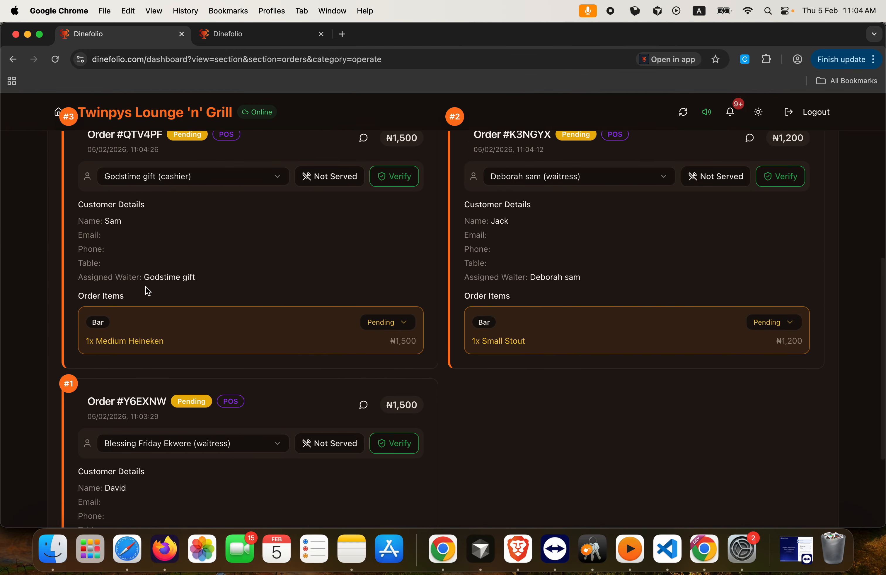
scroll(492, 340, down, 5)
scroll(263, 368, up, 15)
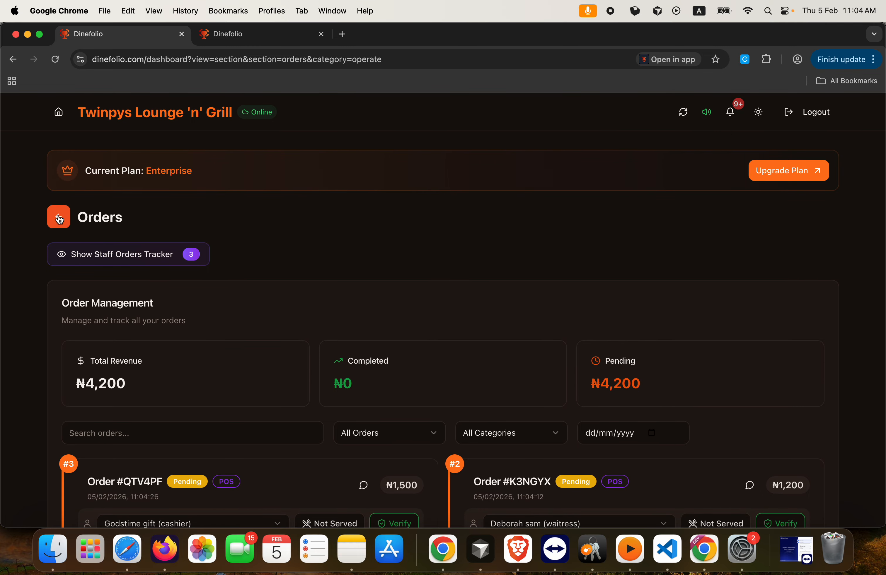
Settle ticket M04's full bill in cash from Standard POS and close the settlement
click(59, 217)
click(596, 299)
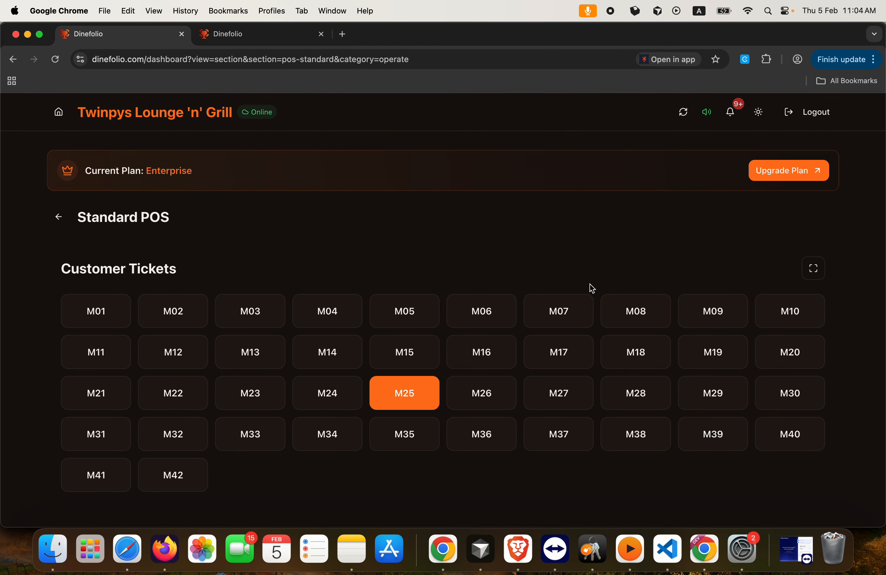
click(315, 316)
click(64, 260)
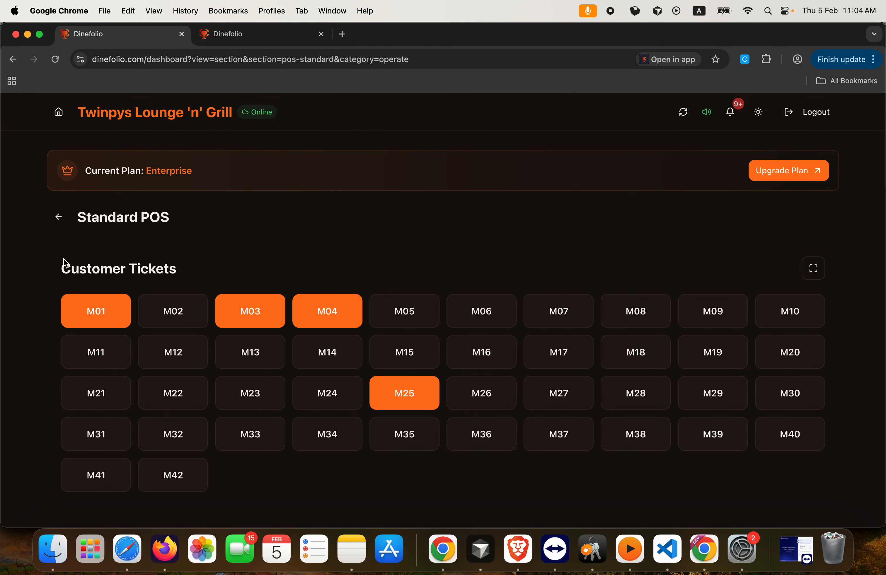
click(324, 316)
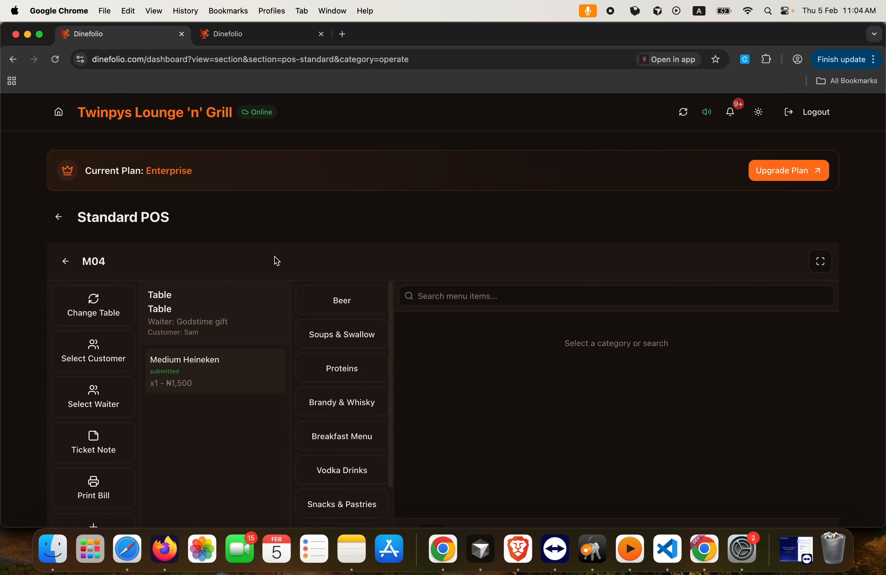
click(175, 488)
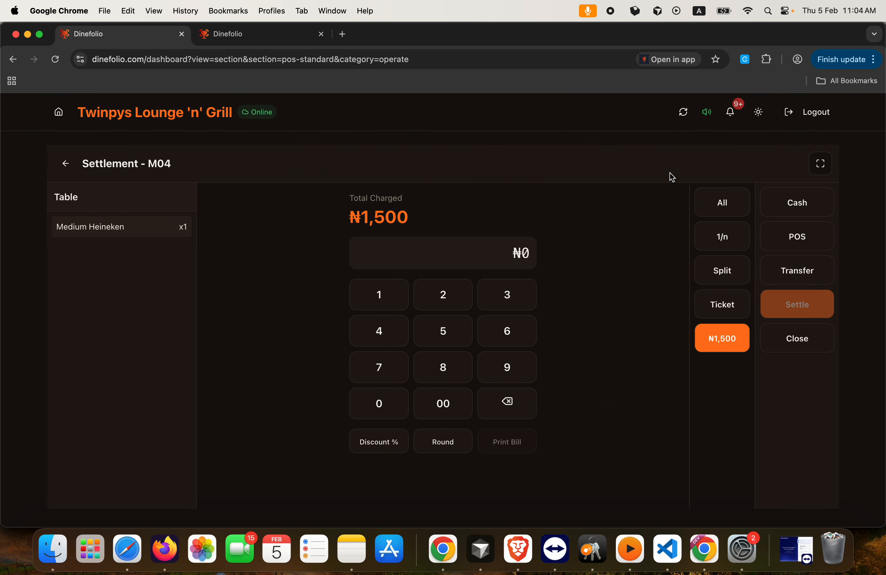
click(725, 202)
click(795, 209)
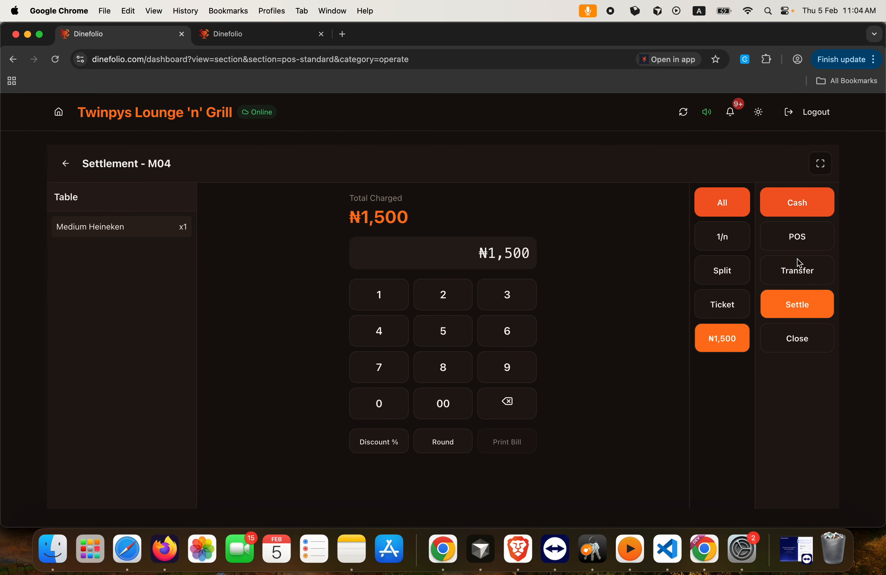
click(802, 310)
click(796, 338)
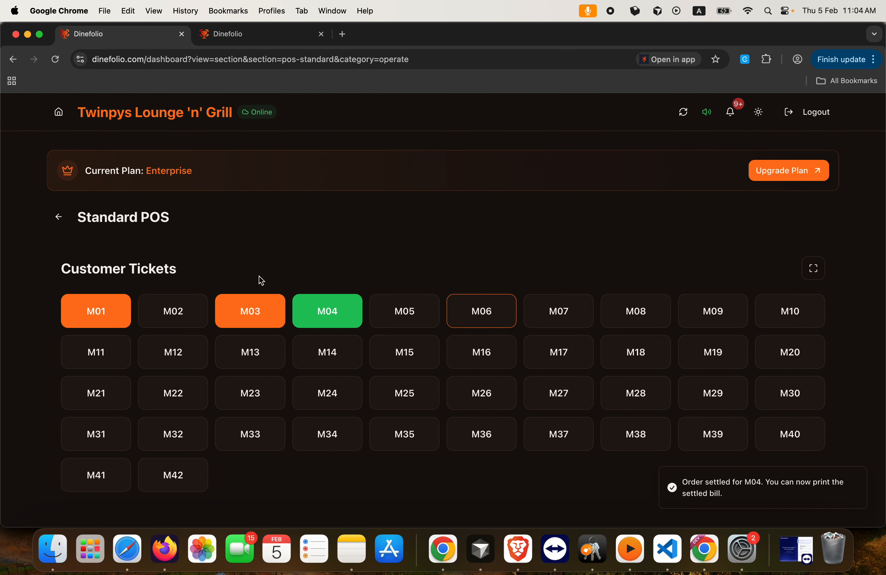
Settle ticket M03's full Guinness Smooth bill in cash and close the settlement
click(246, 319)
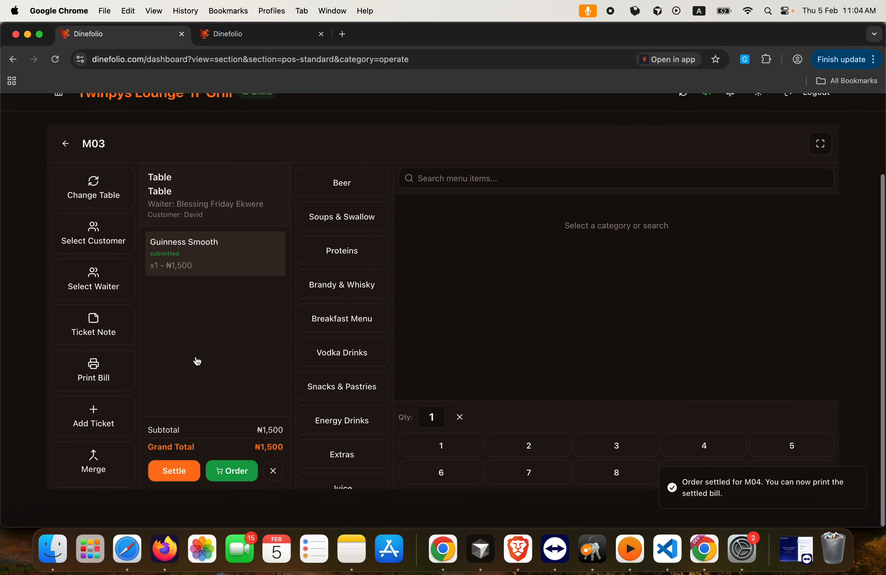
click(173, 493)
click(722, 204)
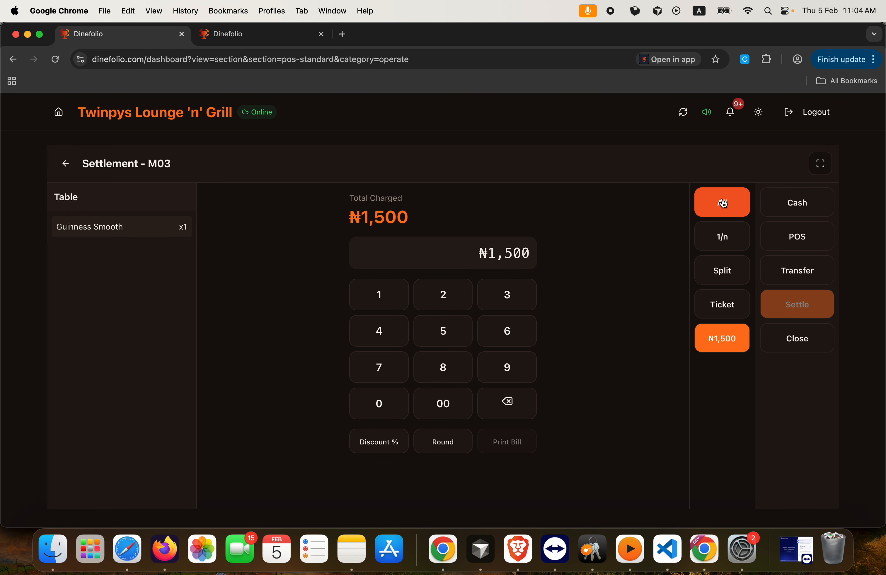
click(794, 209)
click(795, 312)
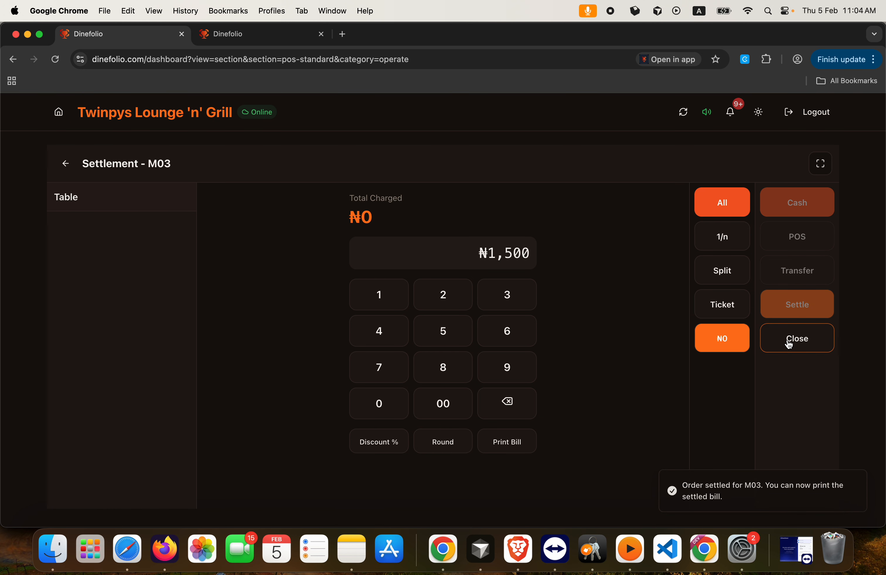
click(791, 337)
Settle ticket M01's full Small Stout bill with the POS payment method and close the settlement
click(97, 307)
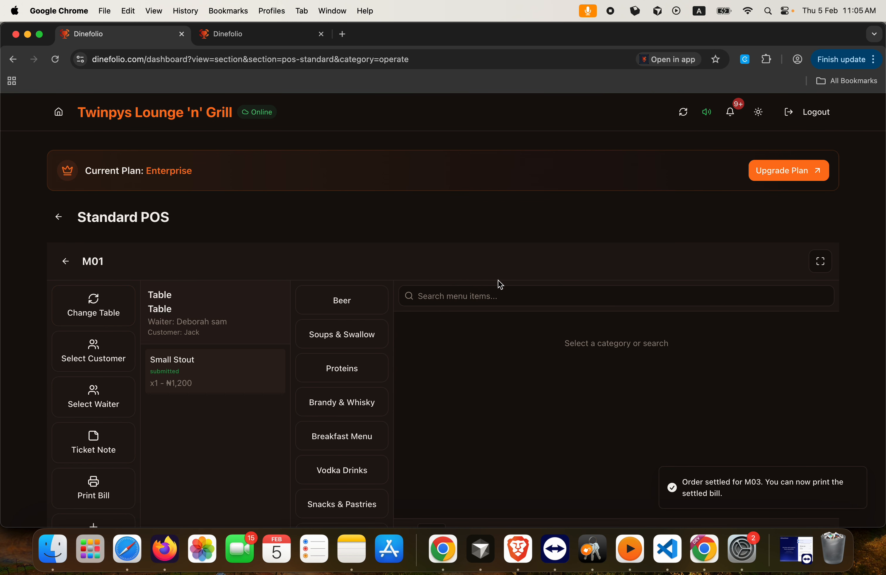
scroll(273, 352, down, 3)
click(174, 486)
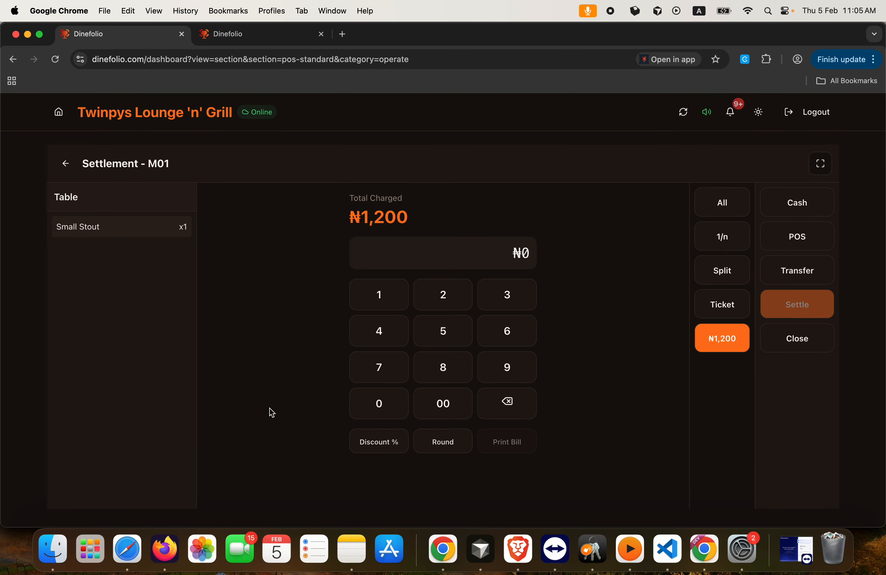
click(722, 205)
click(765, 235)
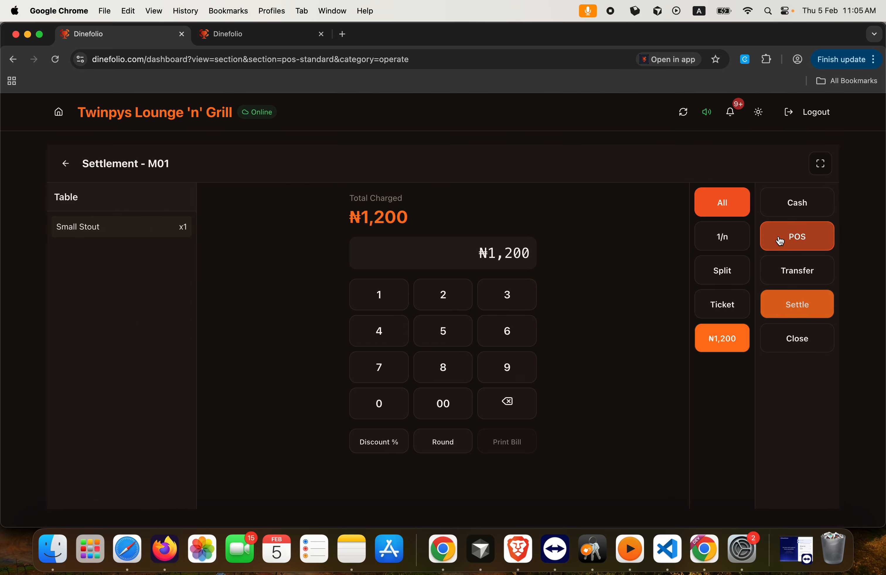
click(791, 312)
click(787, 347)
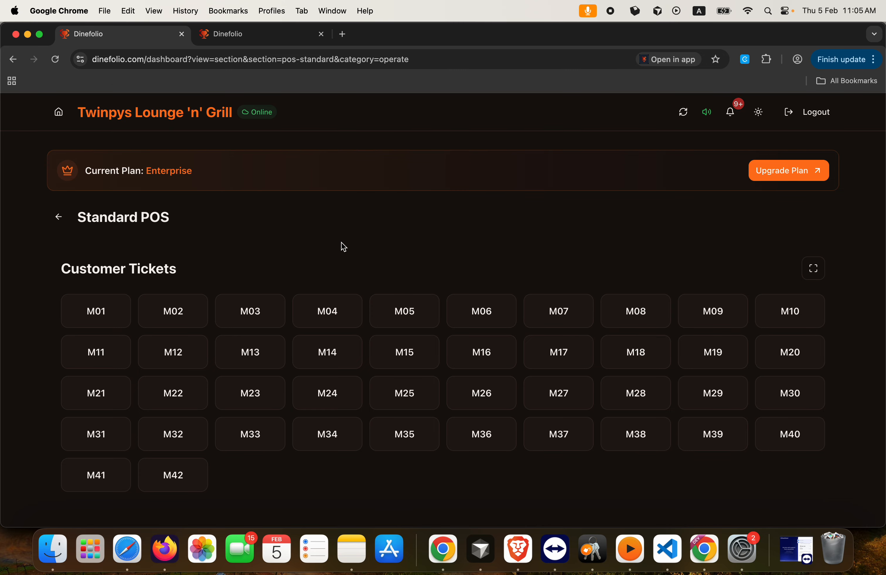
Check the Orders section for any remaining orders and return to the Operate overview
click(58, 218)
click(347, 306)
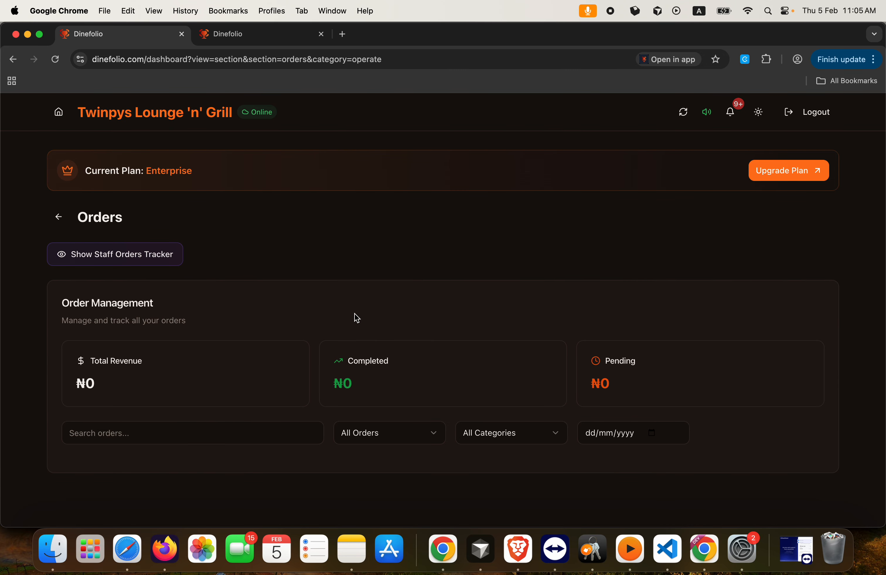
click(58, 217)
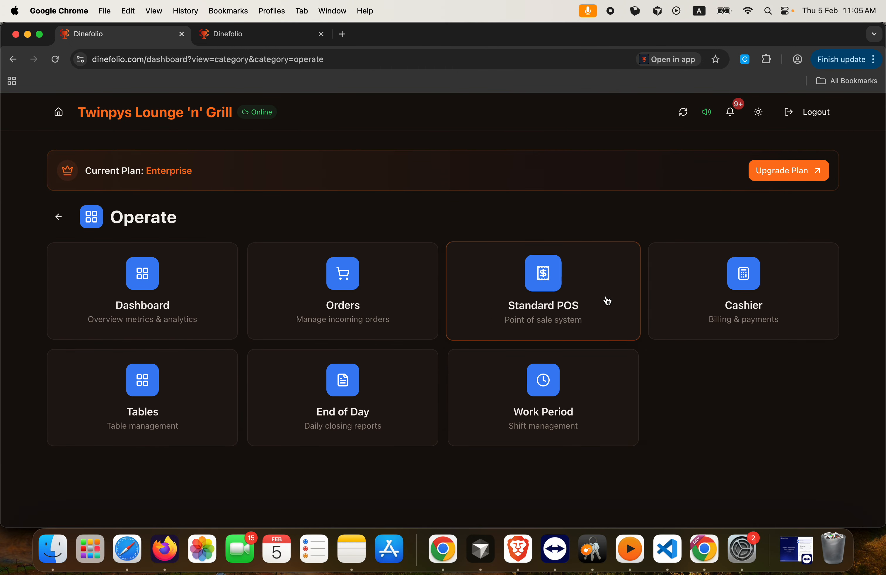
Review the Cashier's settled bills and view the order details of the most recently paid one
click(702, 306)
click(579, 311)
scroll(543, 370, down, 1)
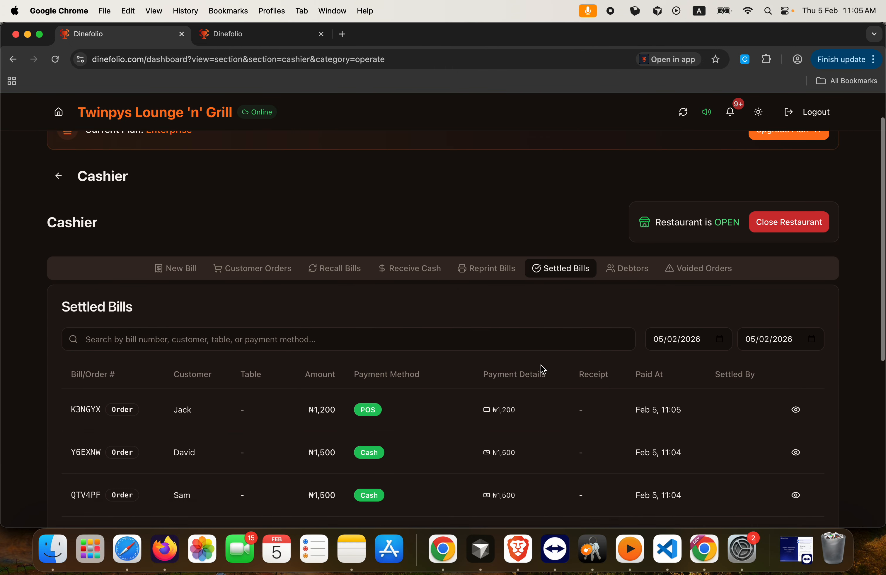
scroll(540, 365, down, 3)
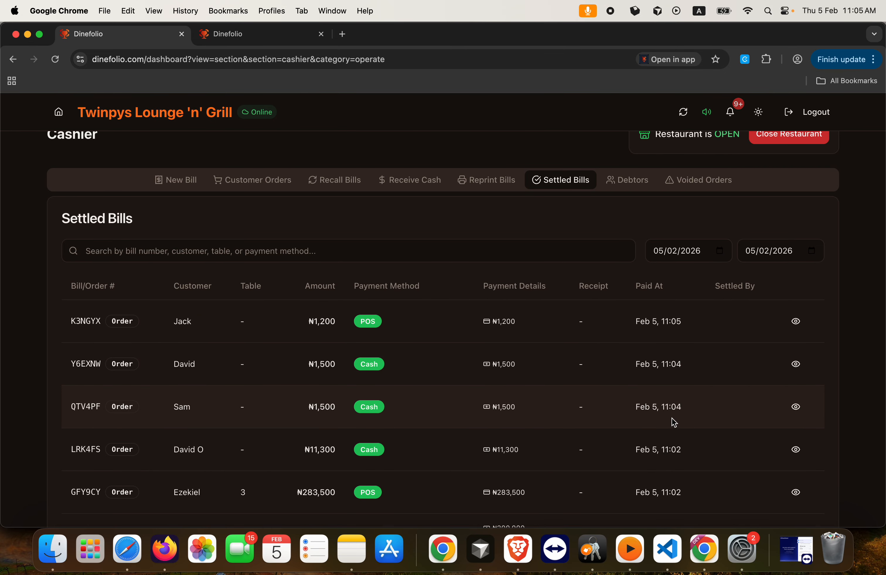
click(795, 322)
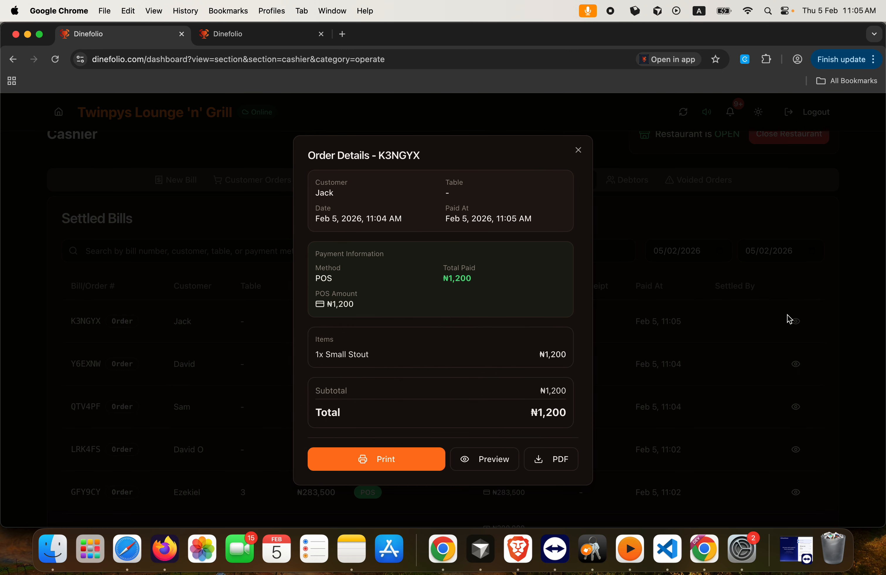
click(579, 151)
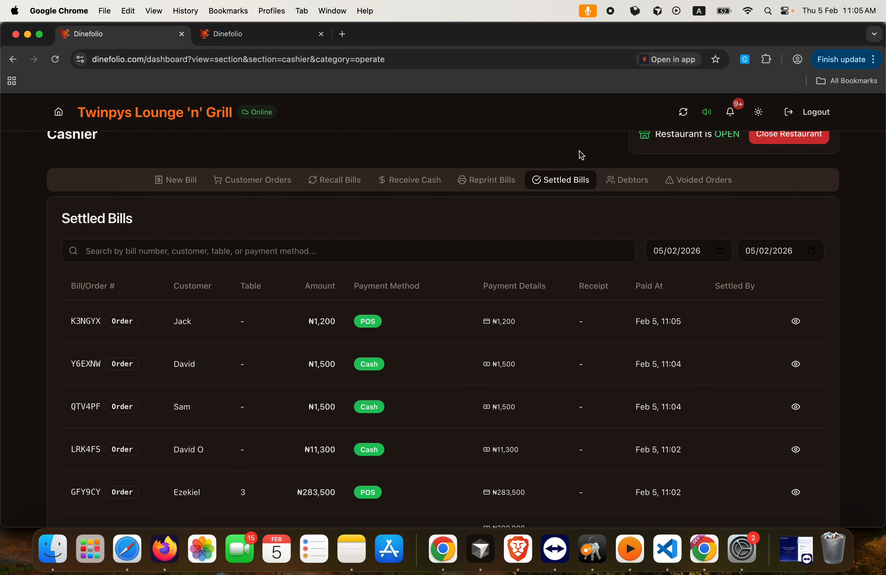
scroll(195, 195, up, 3)
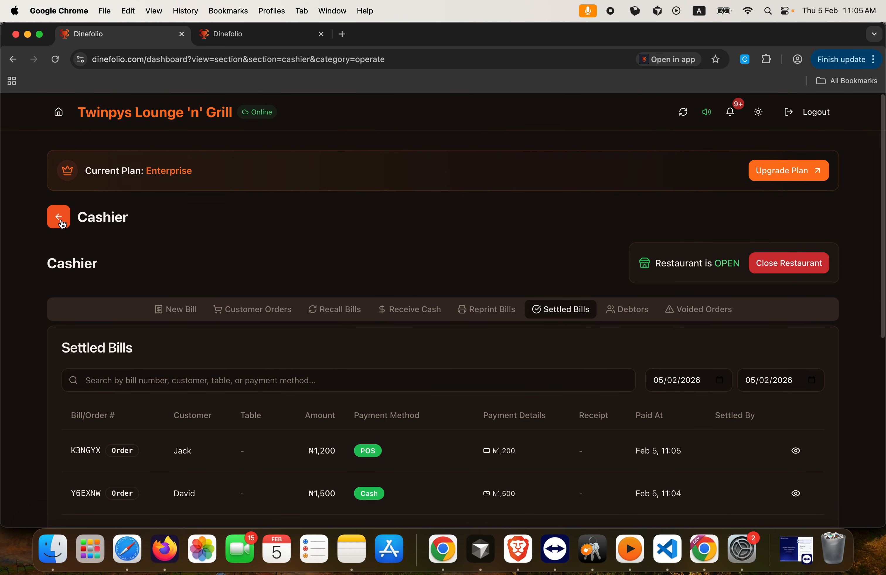
Open ticket M04 in Standard POS and add one Small Stout and one Guinness Smooth from the Beer category
click(60, 221)
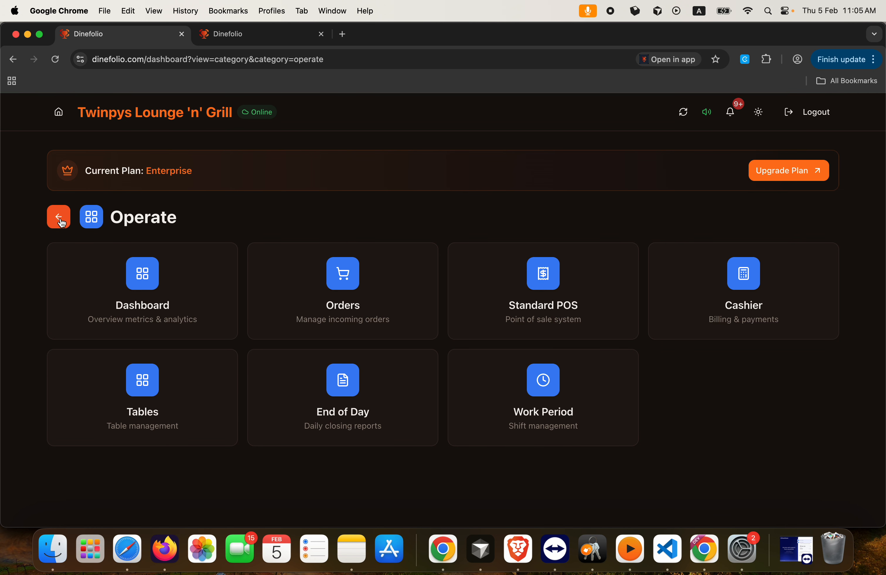
click(569, 284)
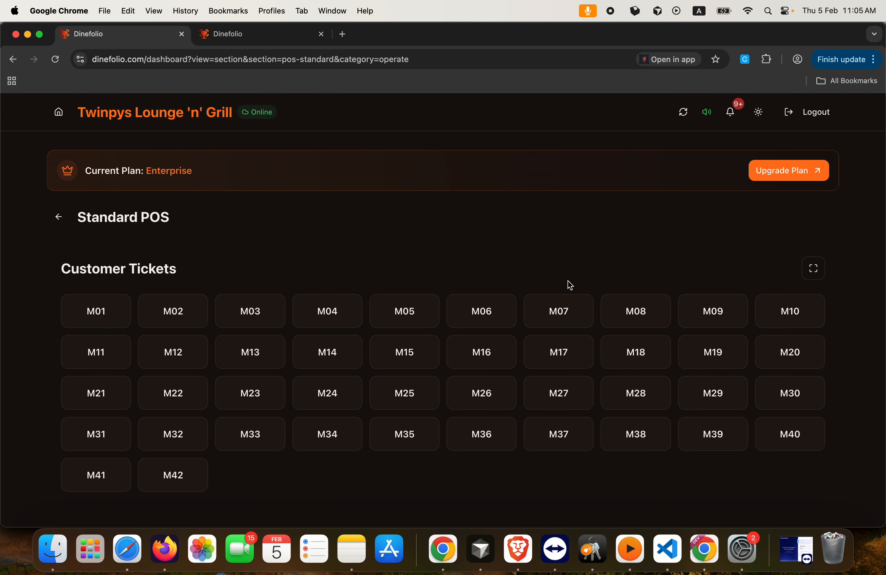
click(326, 318)
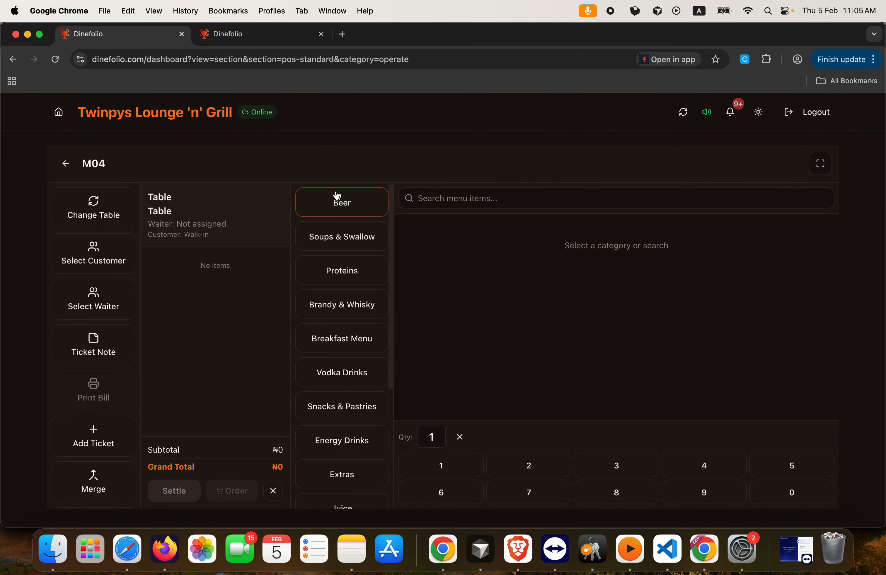
click(337, 201)
click(452, 237)
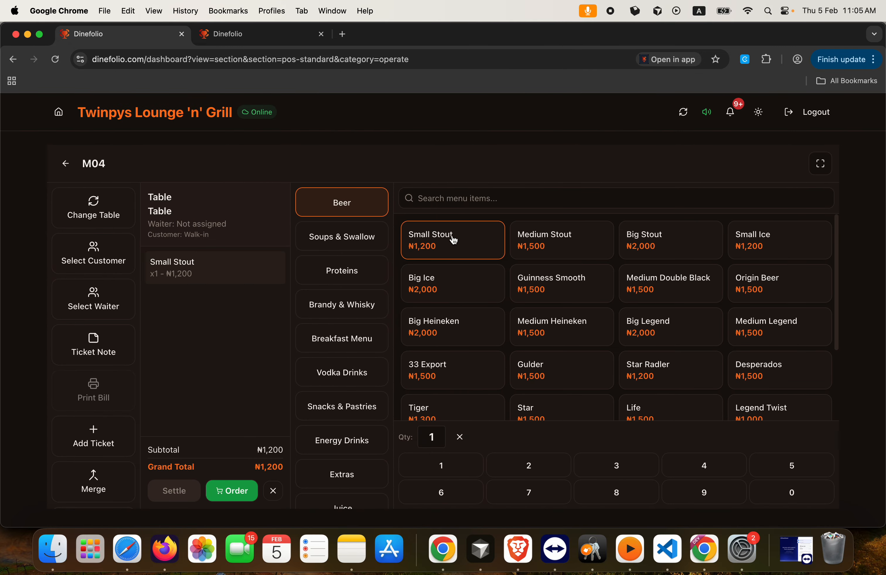
click(549, 284)
Place ticket M04's order for the two beers, assigning the fourth listed waiter and entering the customer's name
click(232, 490)
click(358, 291)
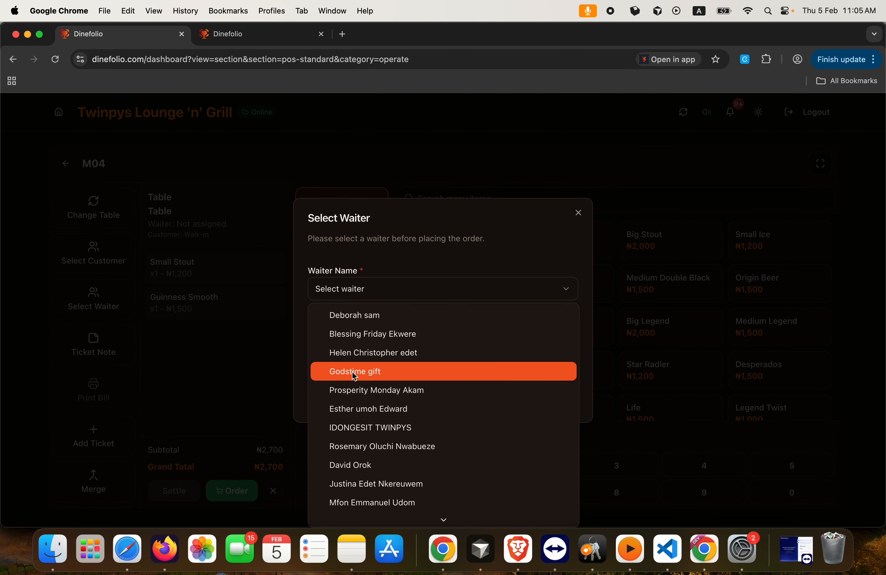
click(355, 371)
click(393, 351)
text(Ok)
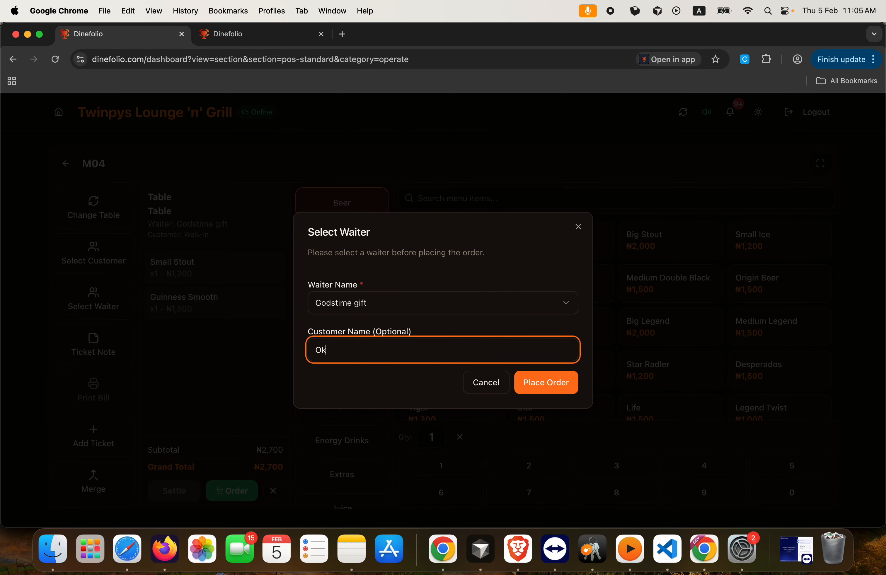
text(u)
click(536, 396)
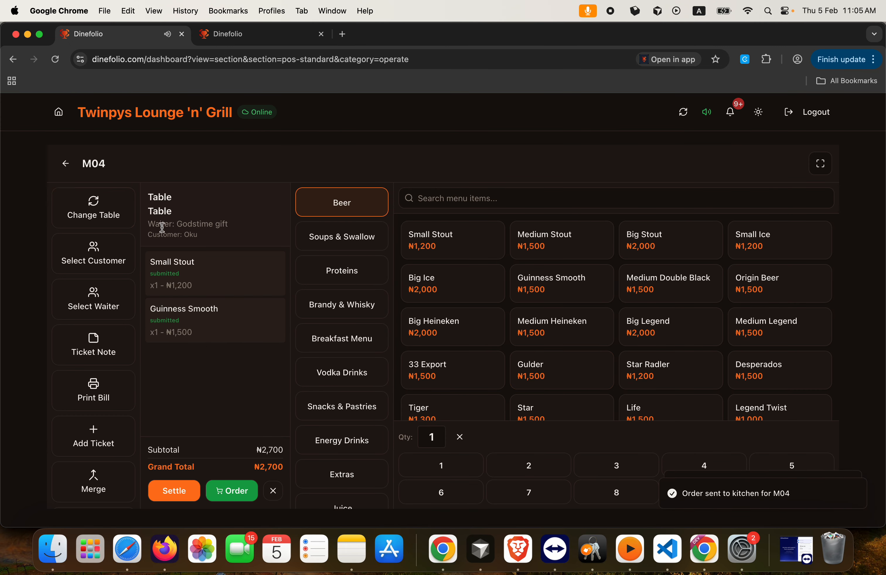
Open ticket M06 and add one Afang A La Carte Soup from the Soups & Swallow category
click(65, 163)
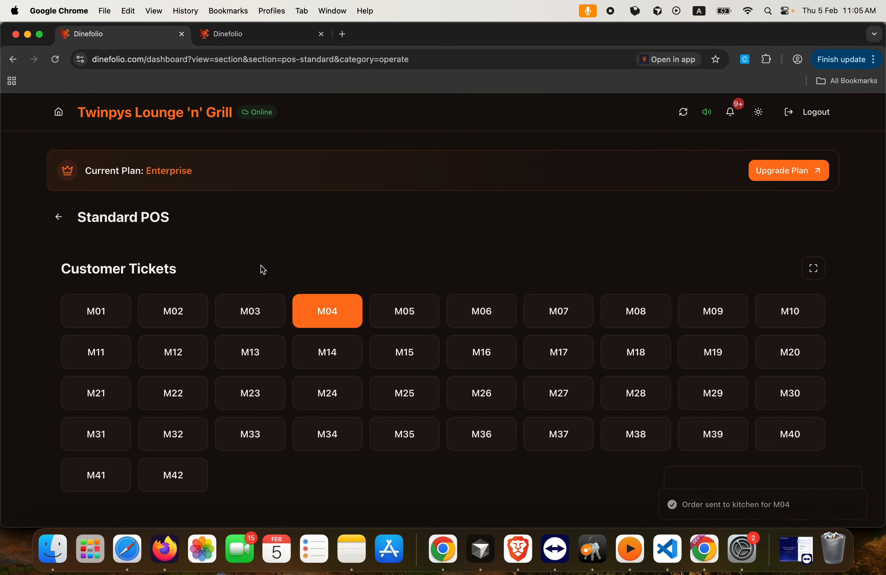
click(480, 313)
click(341, 338)
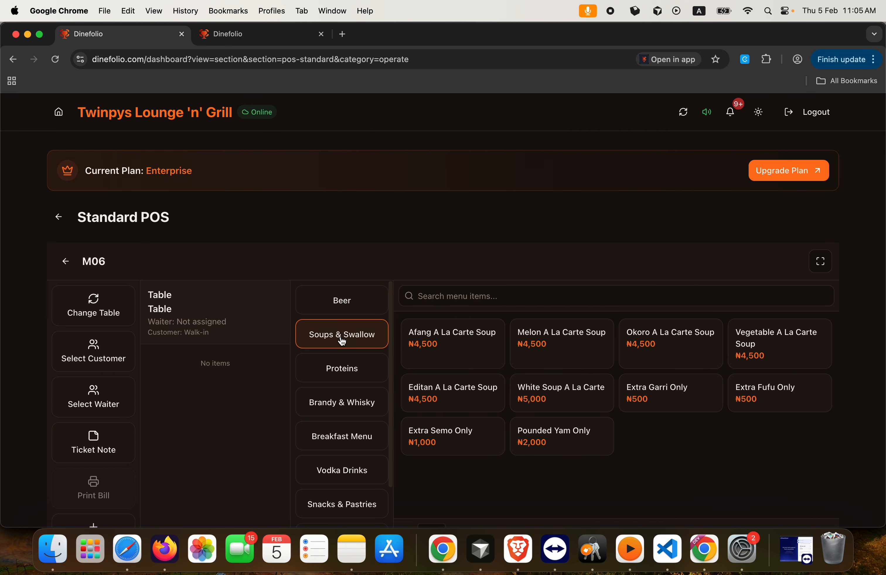
click(466, 344)
scroll(254, 370, down, 3)
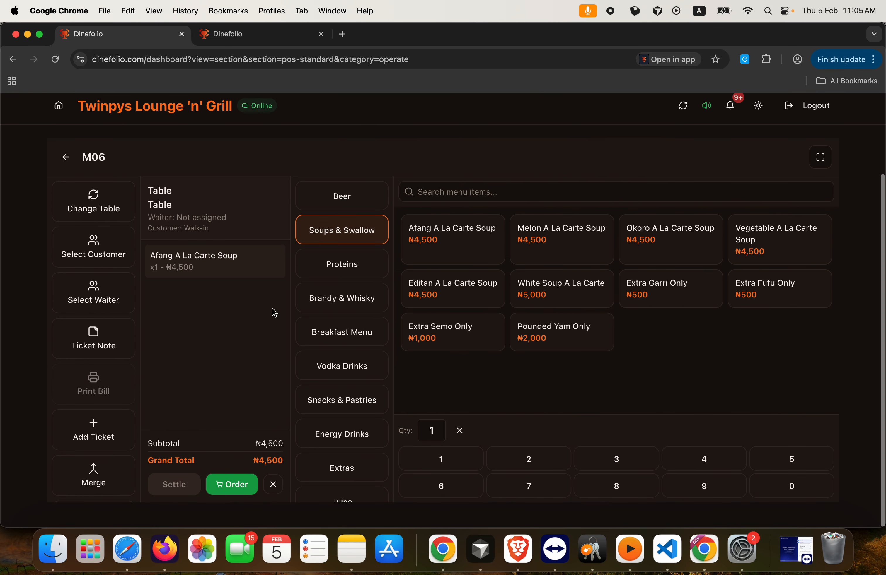
Place ticket M06's order for the soup, assigning the third listed waiter and entering the customer's name
click(221, 485)
click(351, 289)
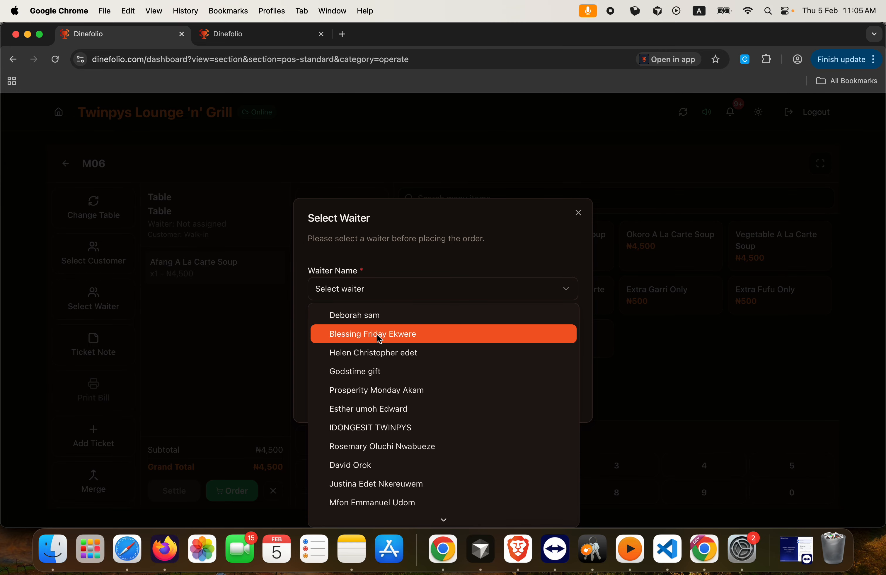
click(369, 355)
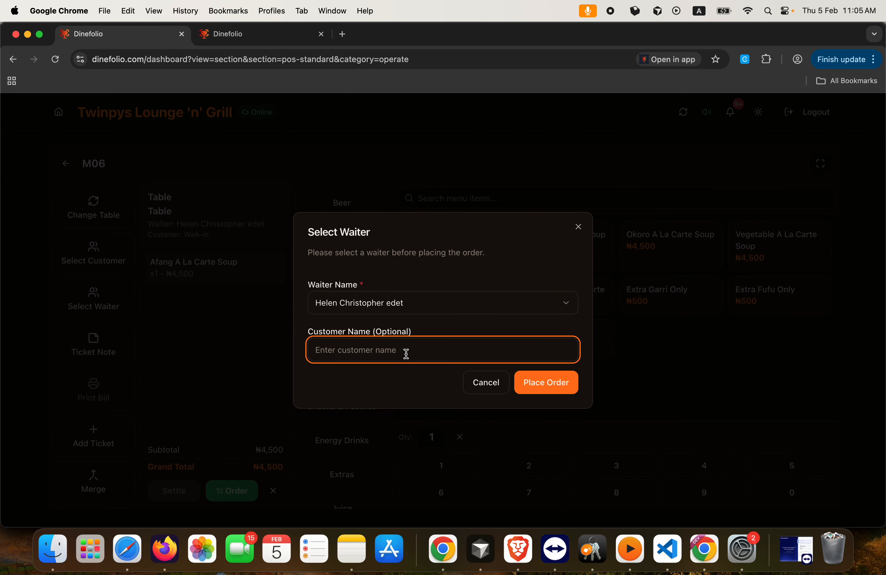
text(Ola)
click(564, 384)
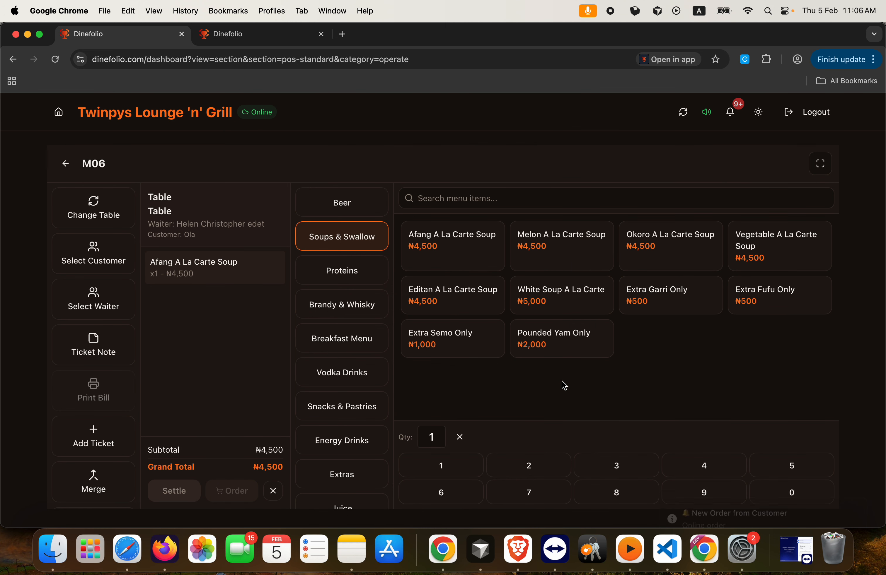
Reopen ticket M04 and review its submitted items and available ticket actions, including Merge
click(65, 163)
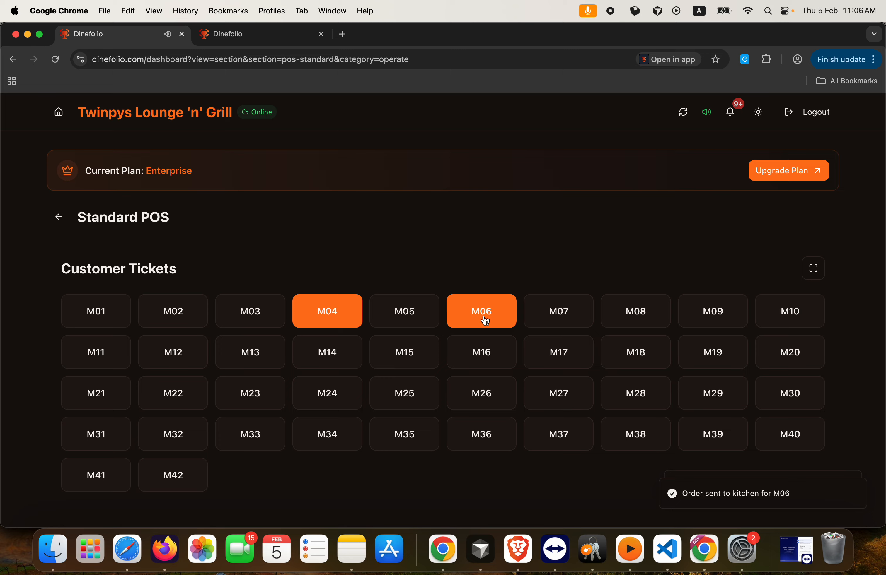
click(341, 312)
scroll(276, 254, down, 3)
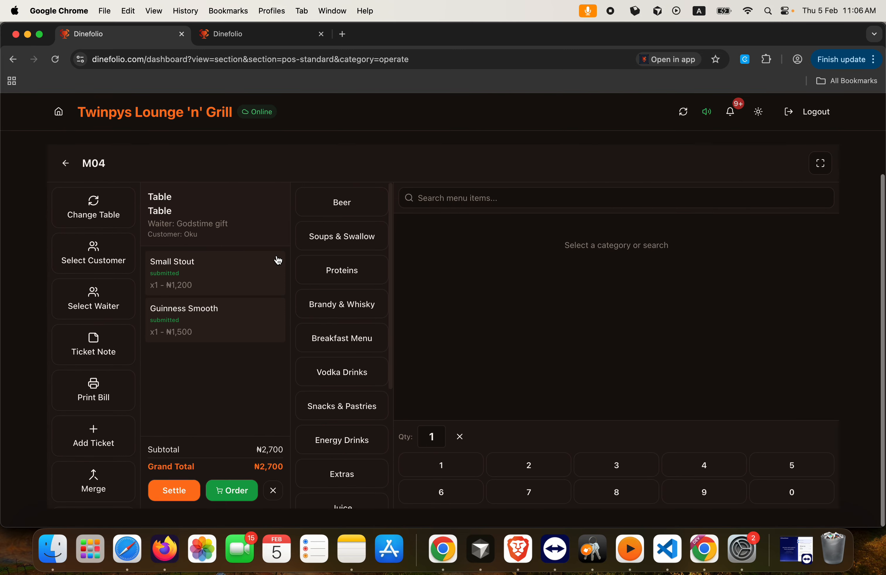
scroll(90, 388, down, 3)
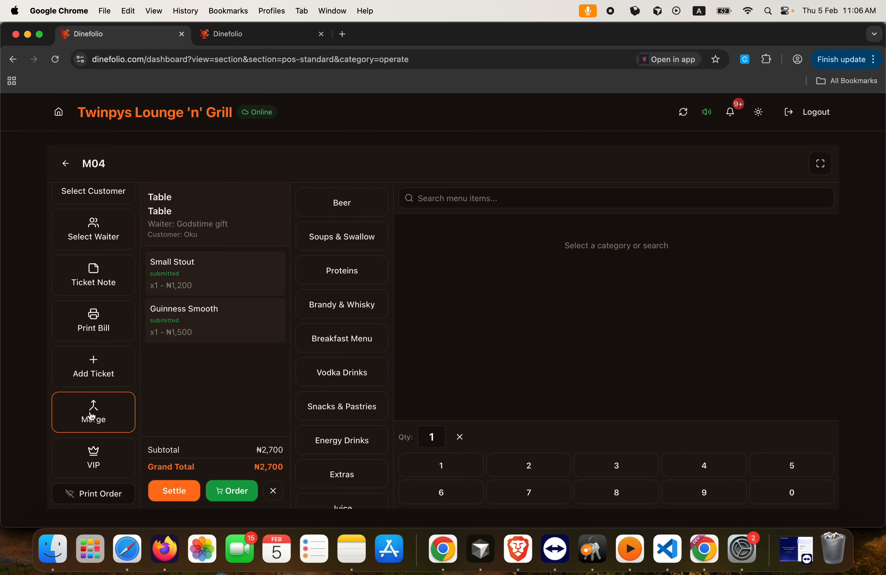
Check the pending POS orders for tickets M04 and M06 in the Orders section and return to the Operate overview
click(65, 163)
click(59, 224)
click(293, 320)
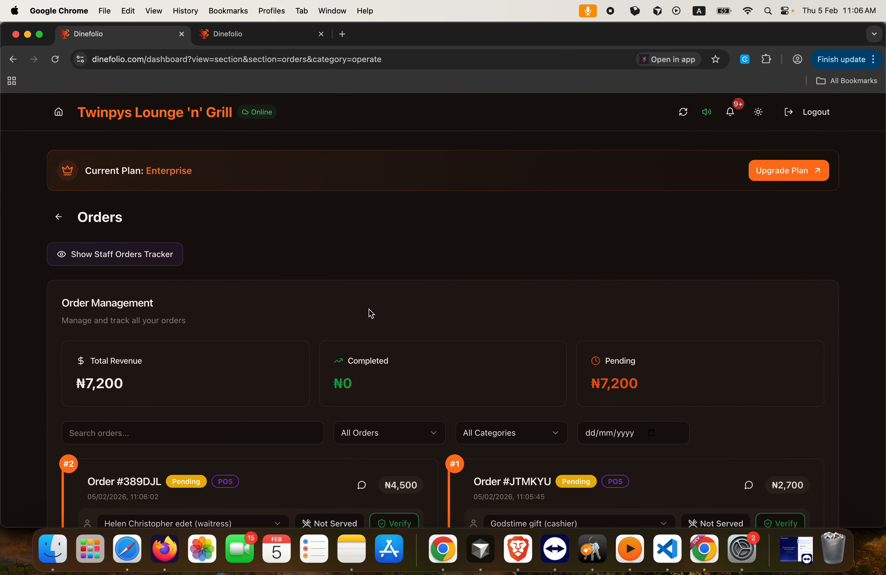
scroll(368, 309, down, 5)
scroll(369, 309, up, 5)
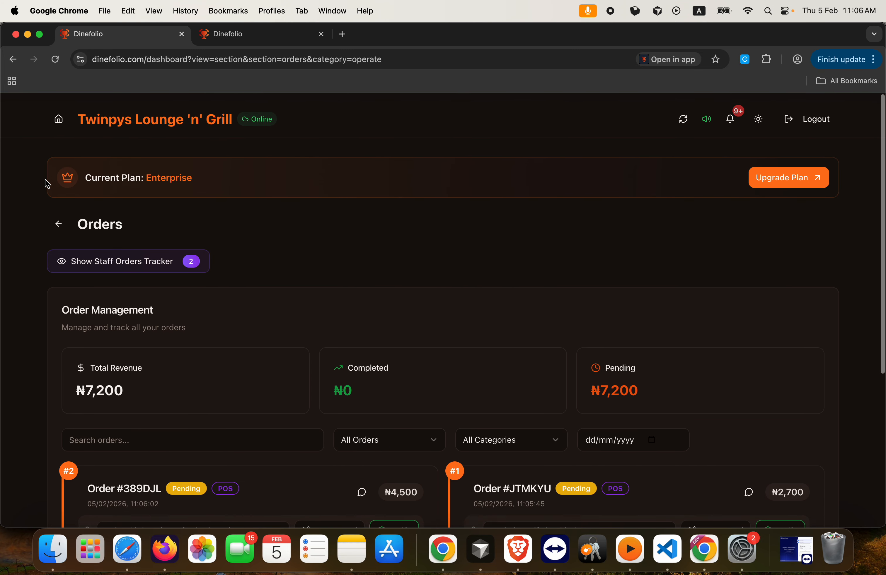
click(64, 226)
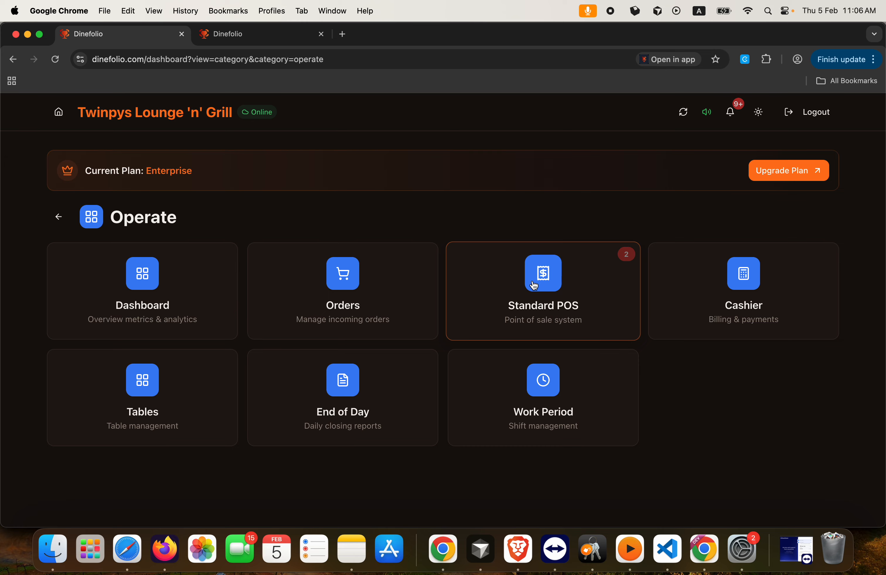
Merge ticket M04 into ticket M06 in Standard POS
click(536, 287)
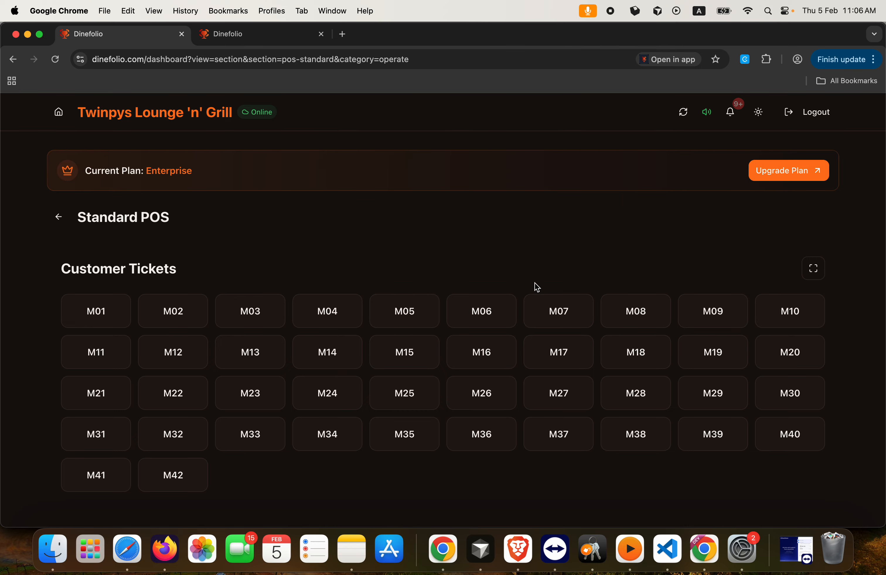
click(338, 314)
scroll(297, 241, down, 3)
scroll(93, 328, down, 3)
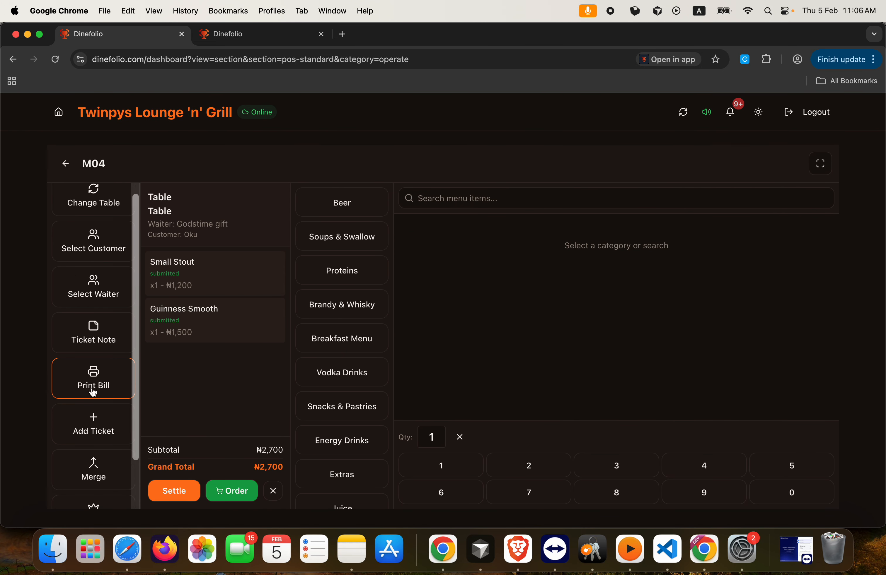
click(90, 402)
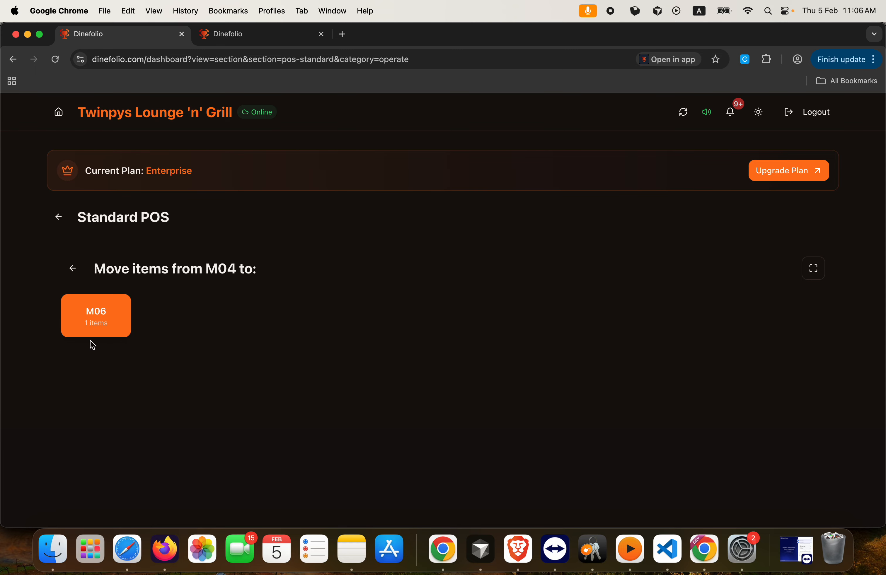
click(105, 316)
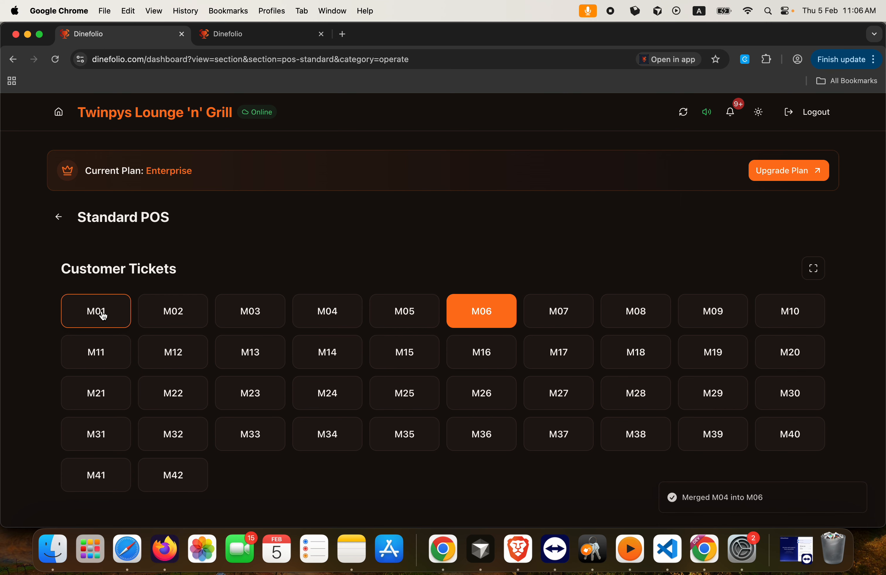
Review ticket M06's merged items, and examine the merged order's notes and items in the Orders section
click(491, 318)
scroll(261, 434, down, 3)
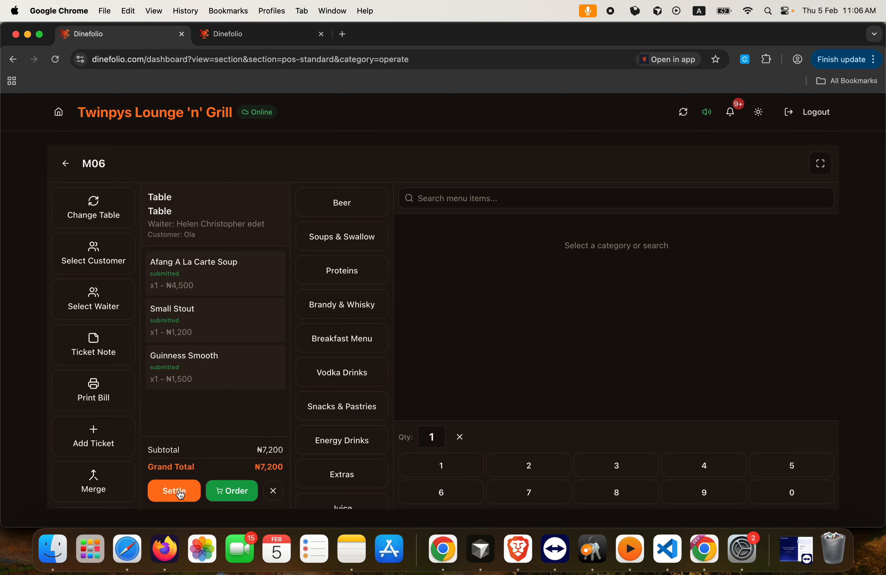
click(66, 164)
click(59, 216)
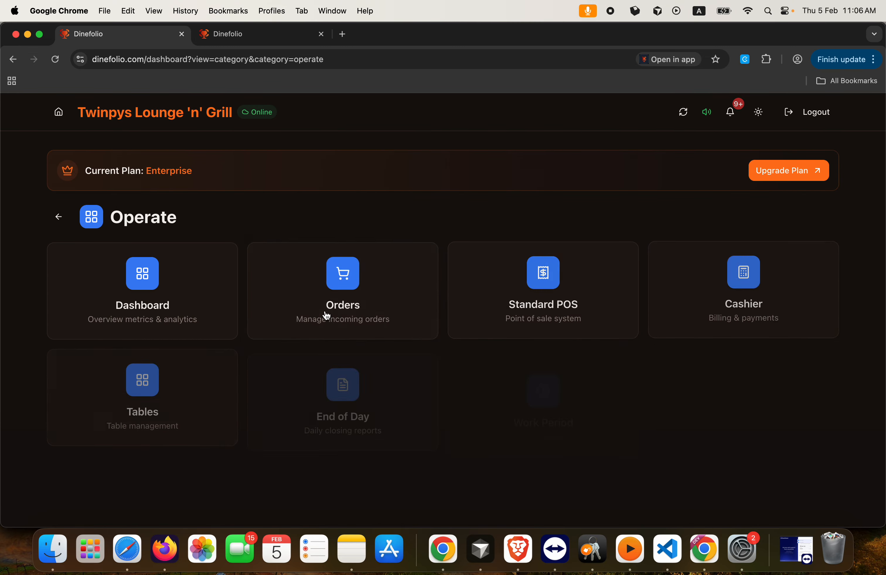
click(327, 316)
scroll(375, 286, down, 10)
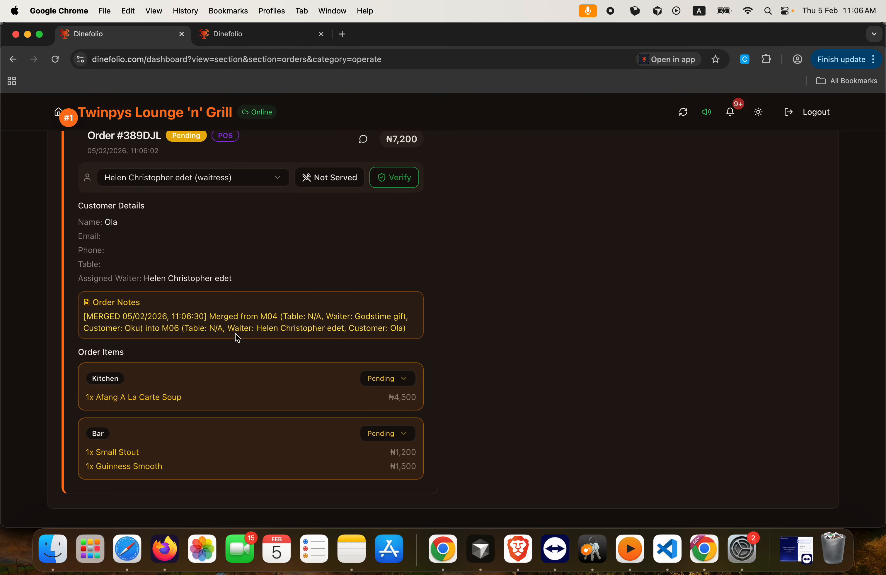
scroll(368, 335, up, 8)
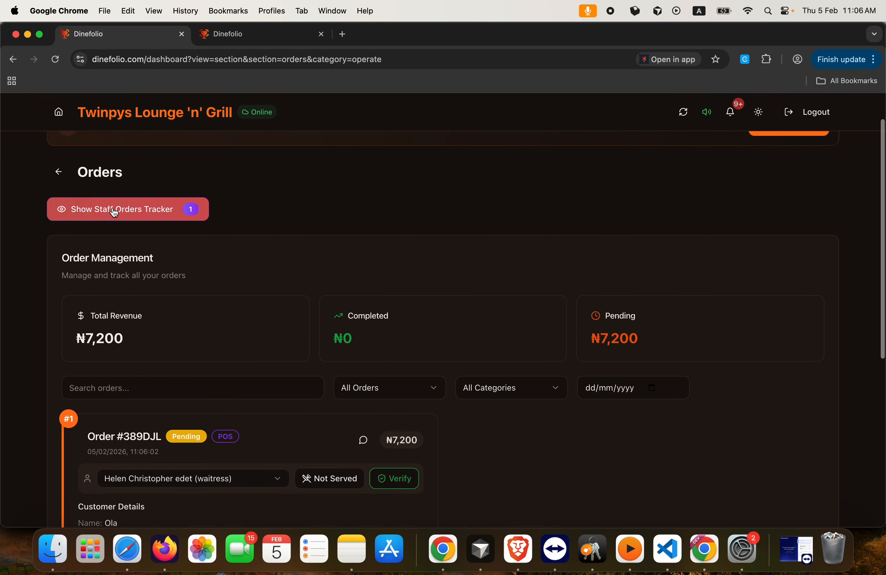
click(60, 172)
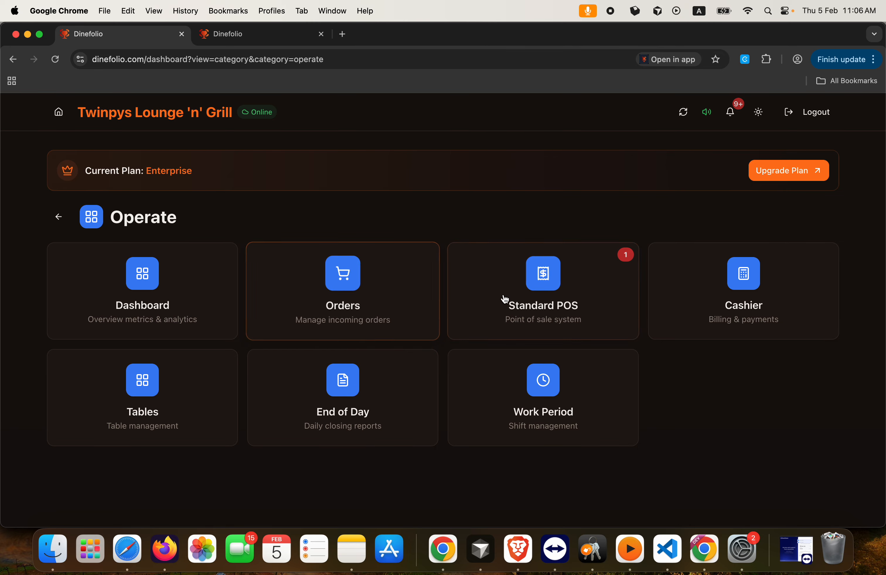
Compare the items on tickets M04 and M06 in Standard POS
click(523, 295)
click(334, 299)
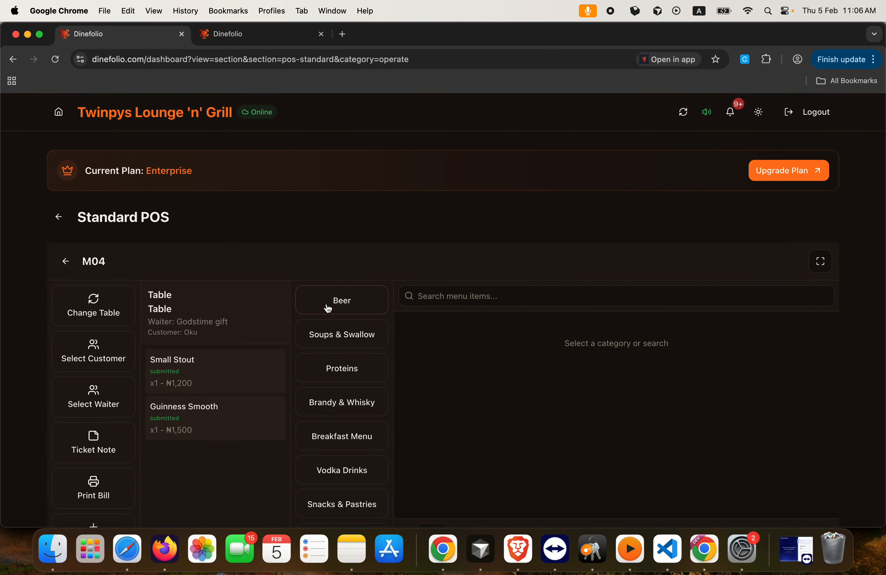
click(61, 277)
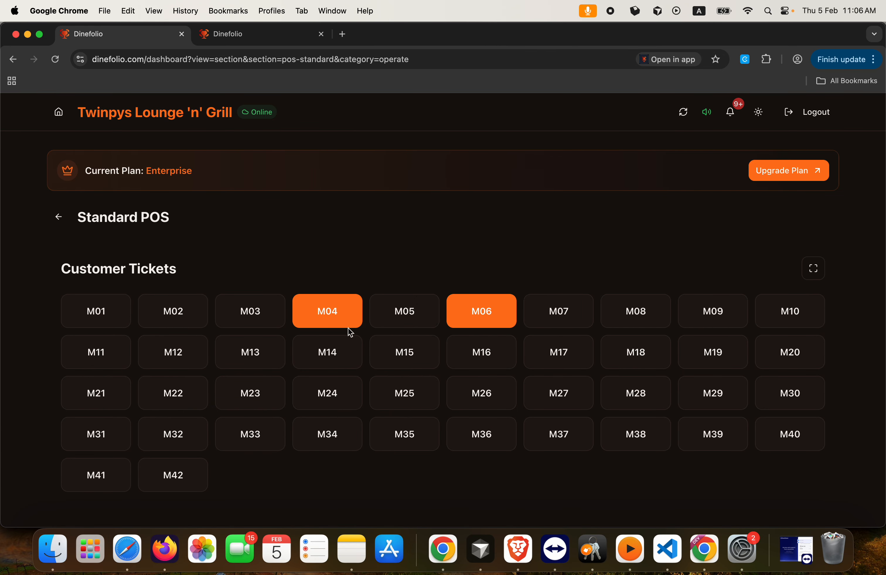
click(483, 311)
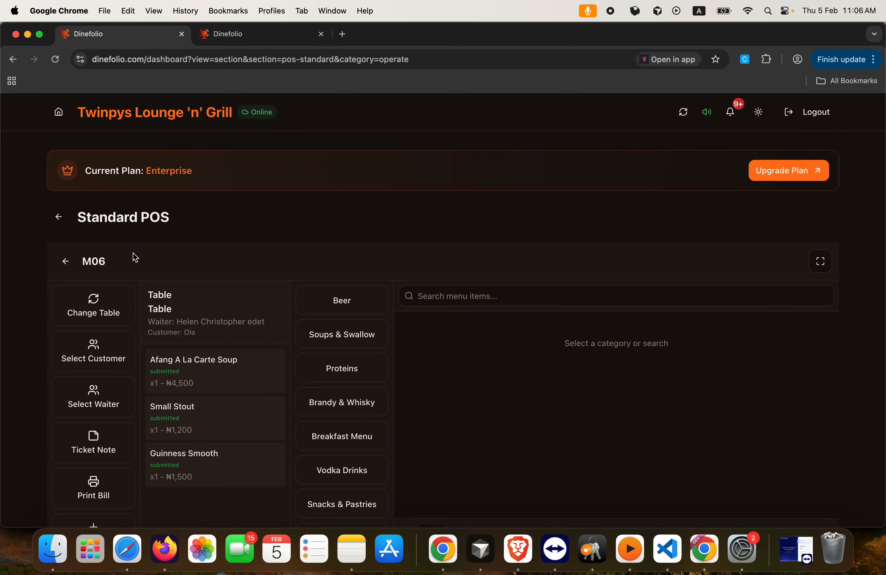
click(65, 262)
click(357, 317)
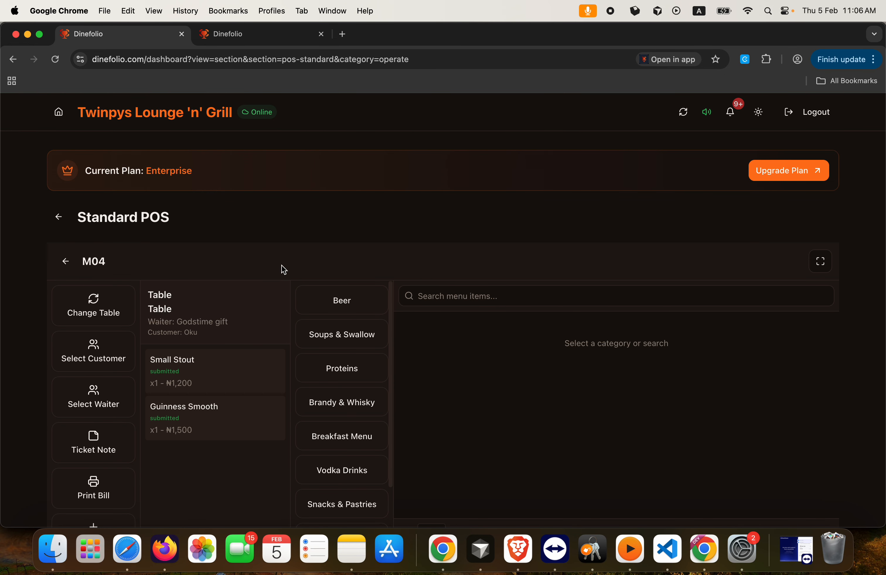
click(66, 262)
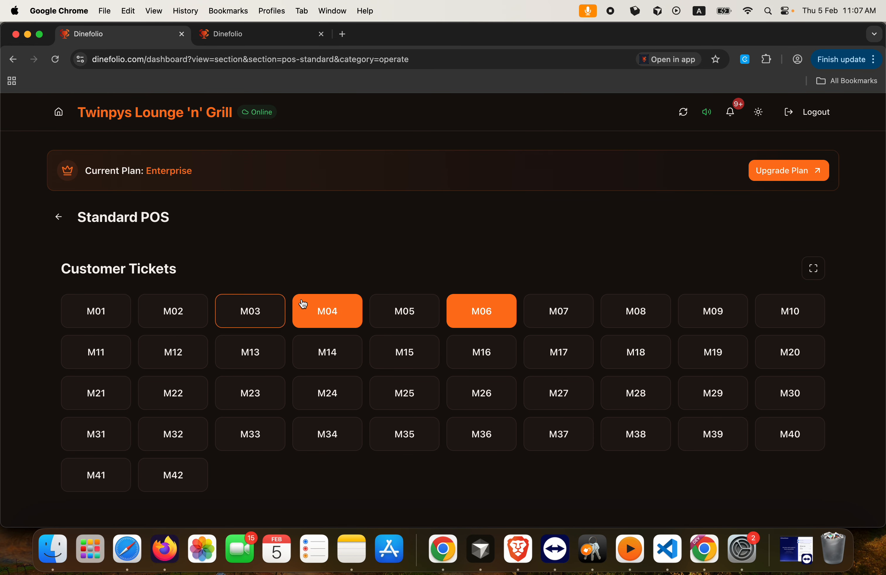
Settle ticket M04's full amount of ₦2,700 with the POS payment method and close the settlement
click(328, 312)
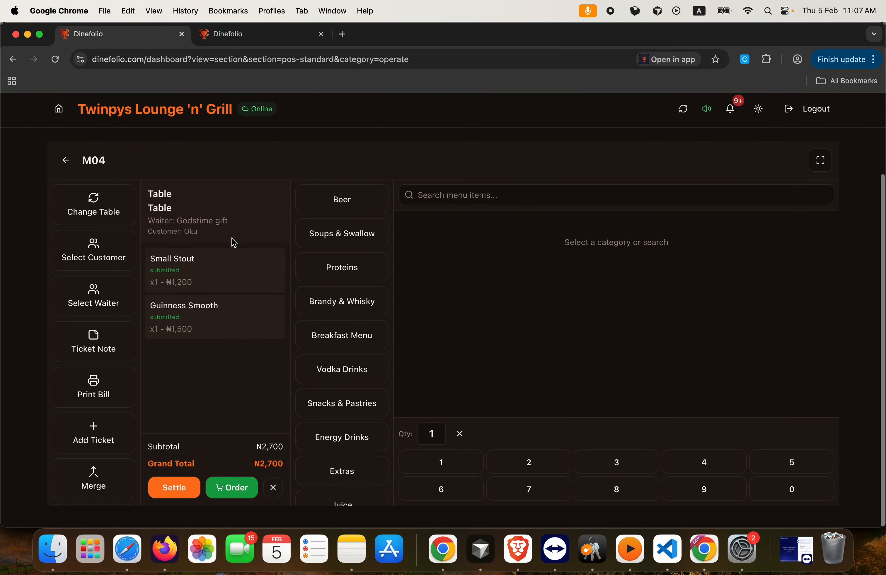
click(180, 491)
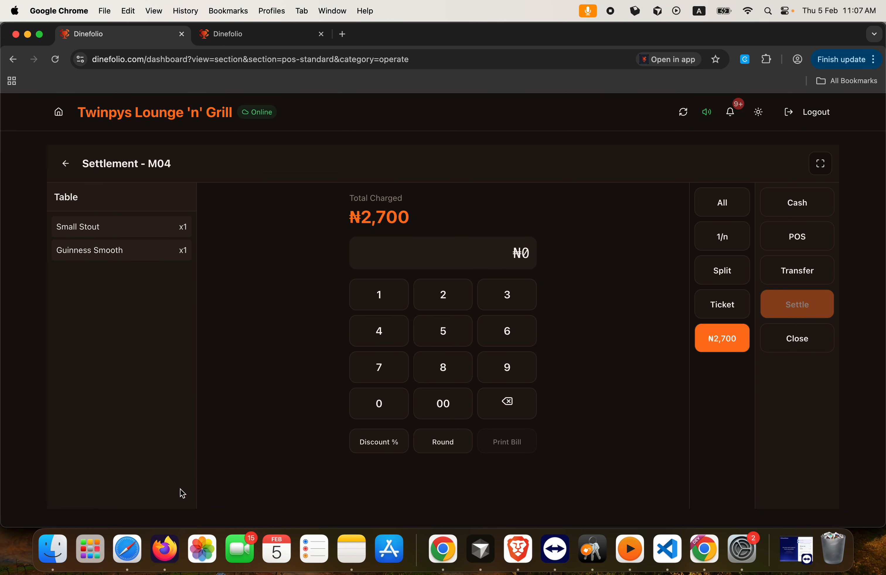
click(730, 203)
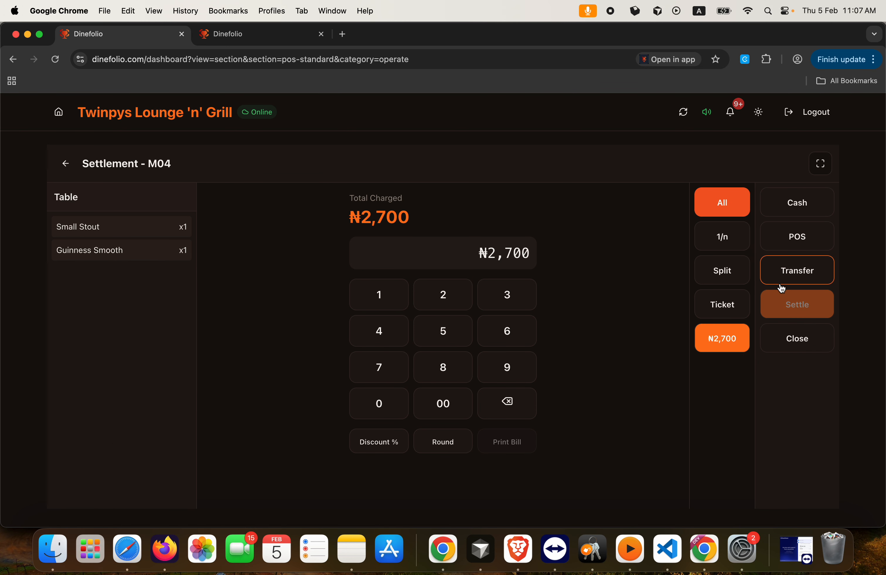
click(785, 249)
click(789, 311)
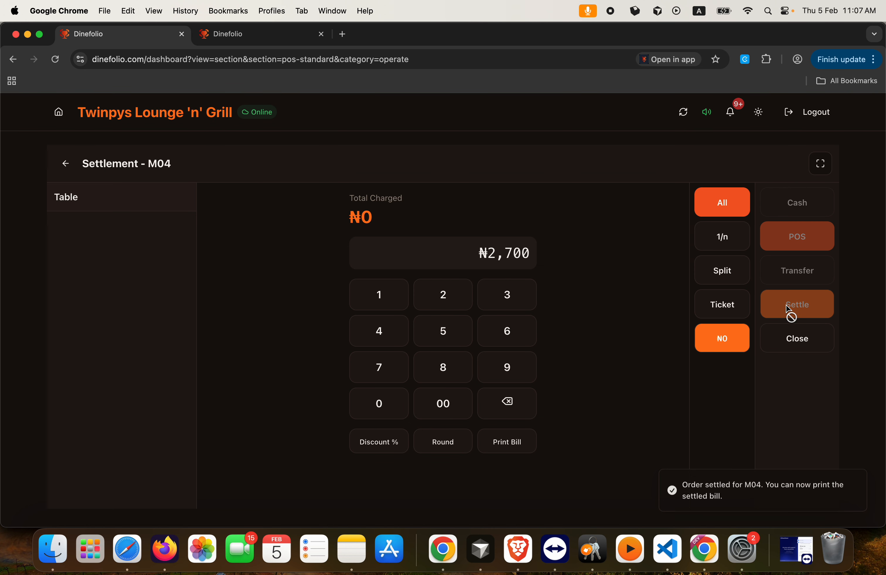
click(797, 339)
Settle ticket M06's full amount of ₦7,200 with the POS payment method, close the settlement and return to the Operate overview
click(479, 313)
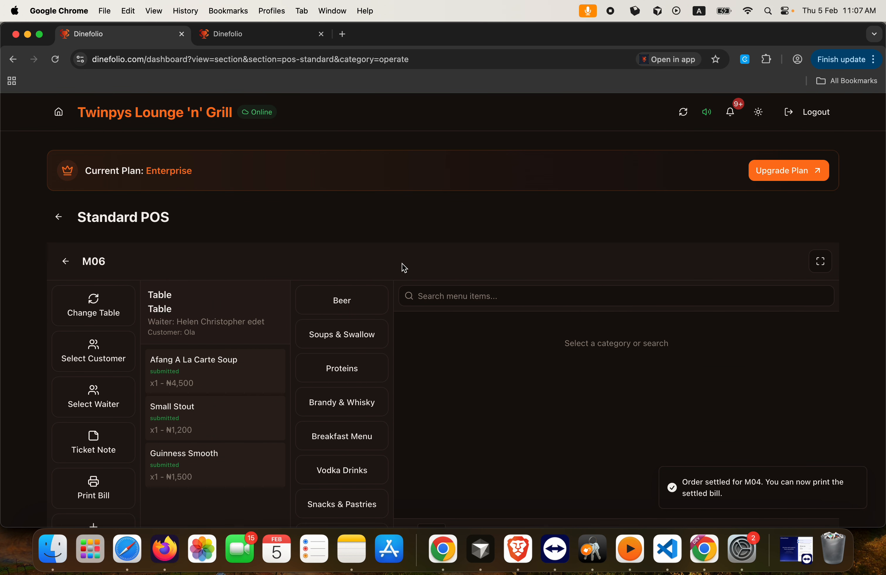
scroll(271, 411, down, 3)
click(176, 493)
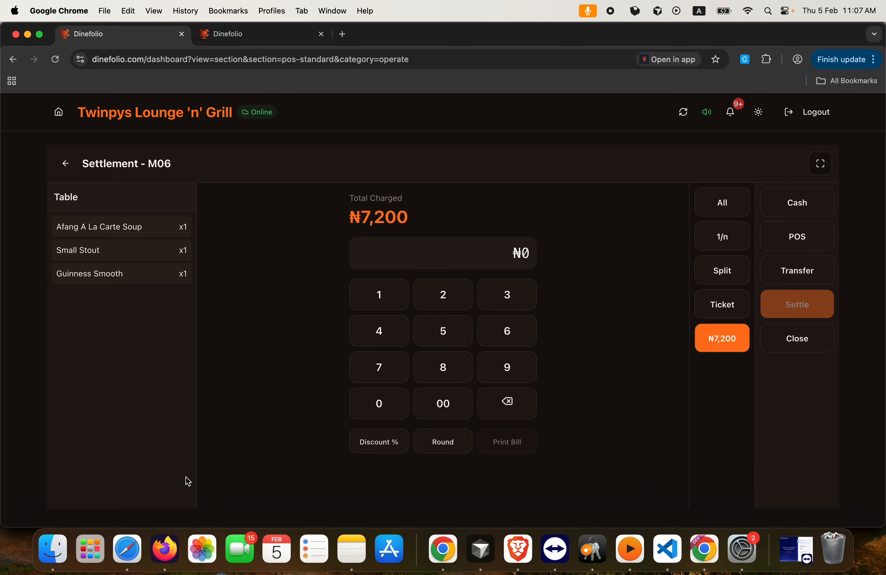
click(718, 211)
click(793, 247)
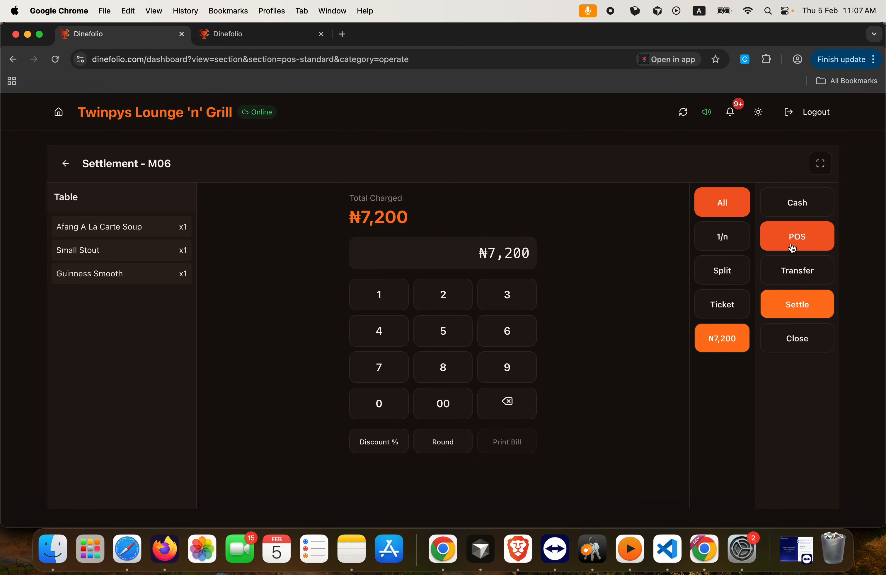
click(797, 307)
click(794, 341)
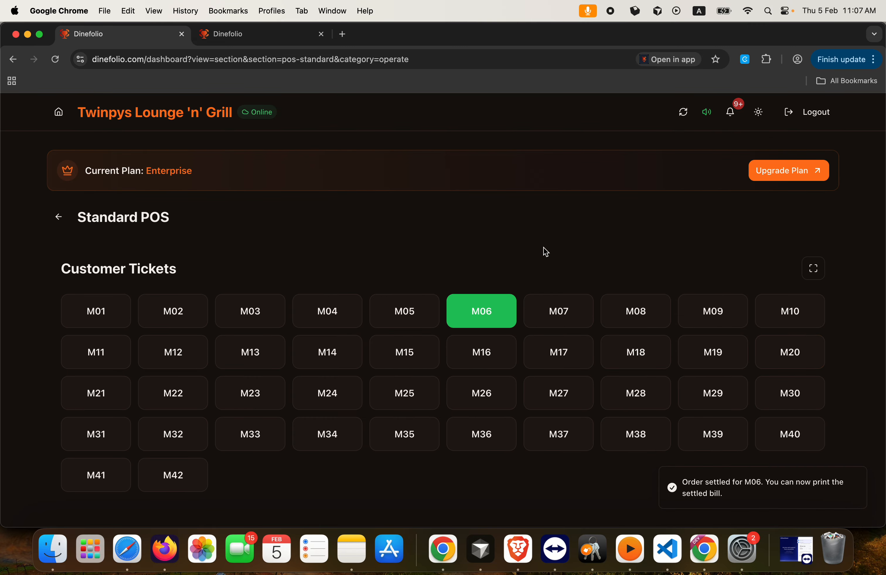
click(58, 220)
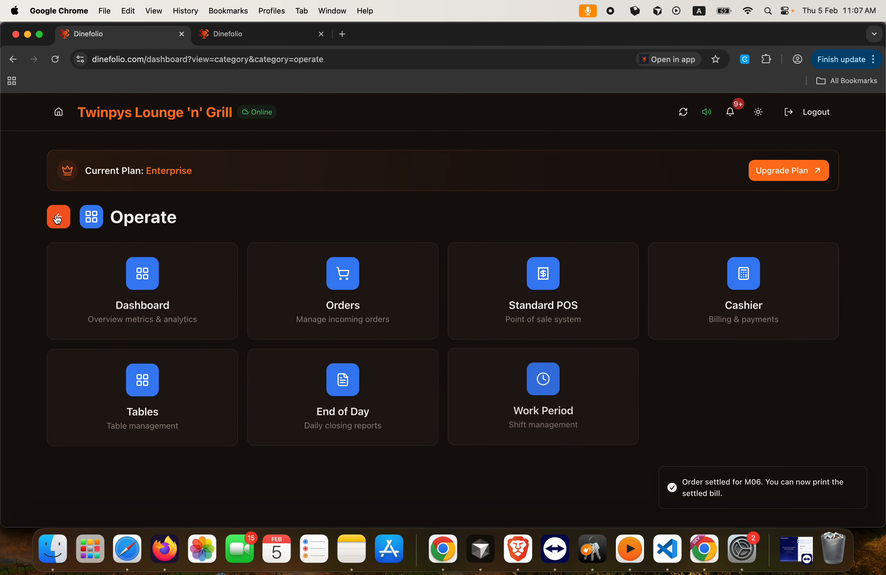